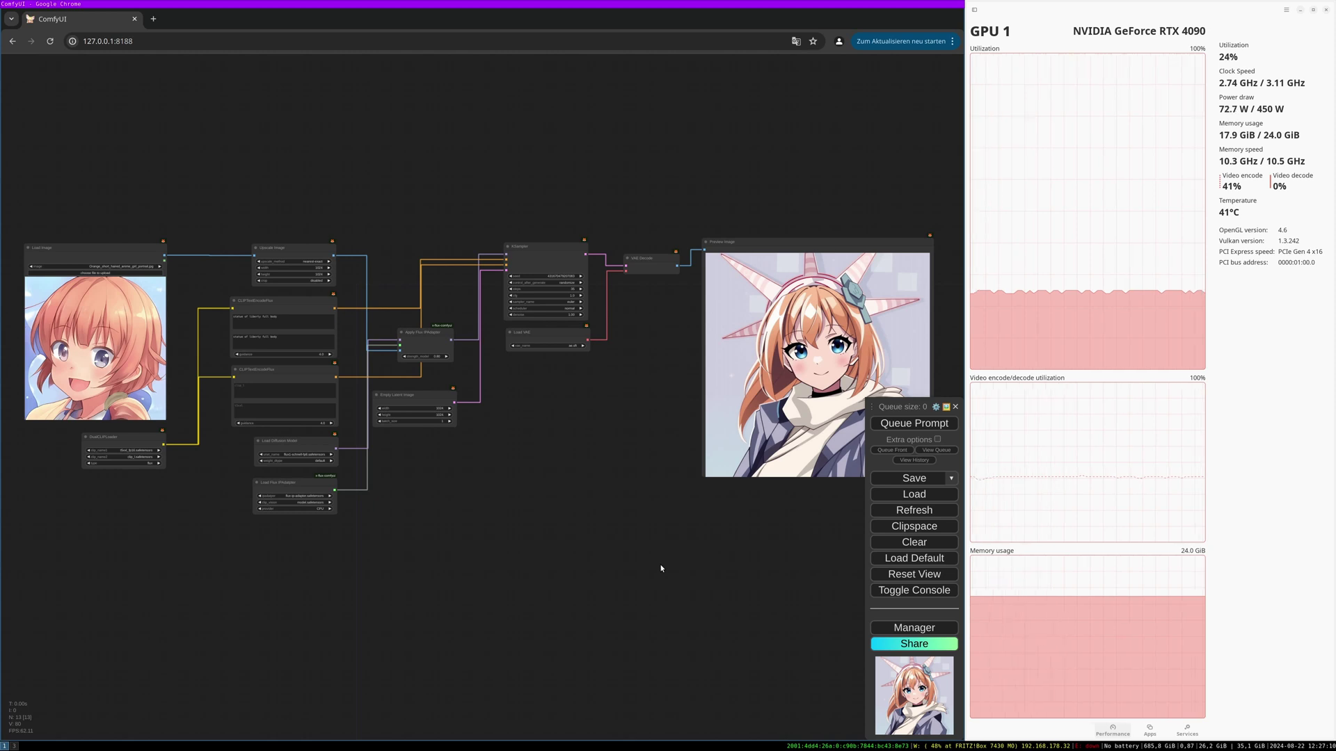
# Clear the existing workflow and add a KSampler node to the empty canvas
pyautogui.click(913, 542)
pyautogui.click(577, 106)
pyautogui.doubleClick(492, 307)
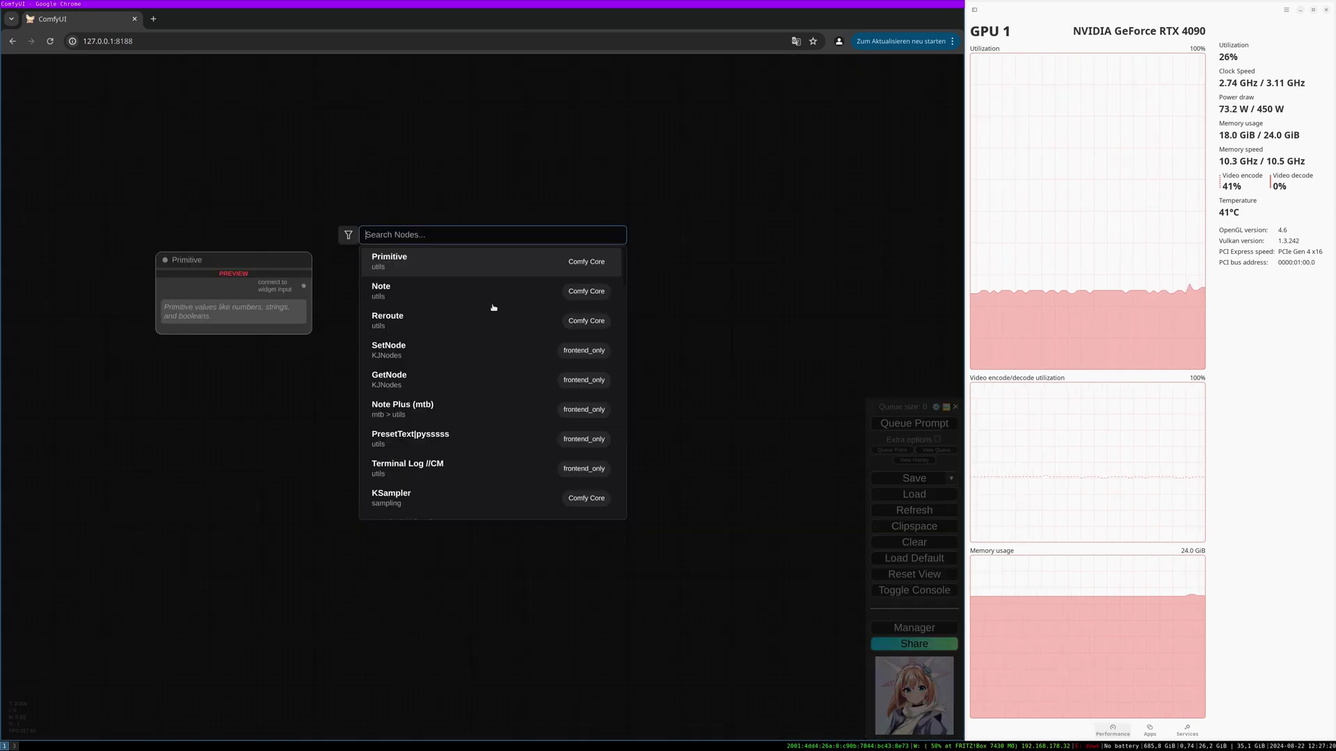
pyautogui.write('ksampler')
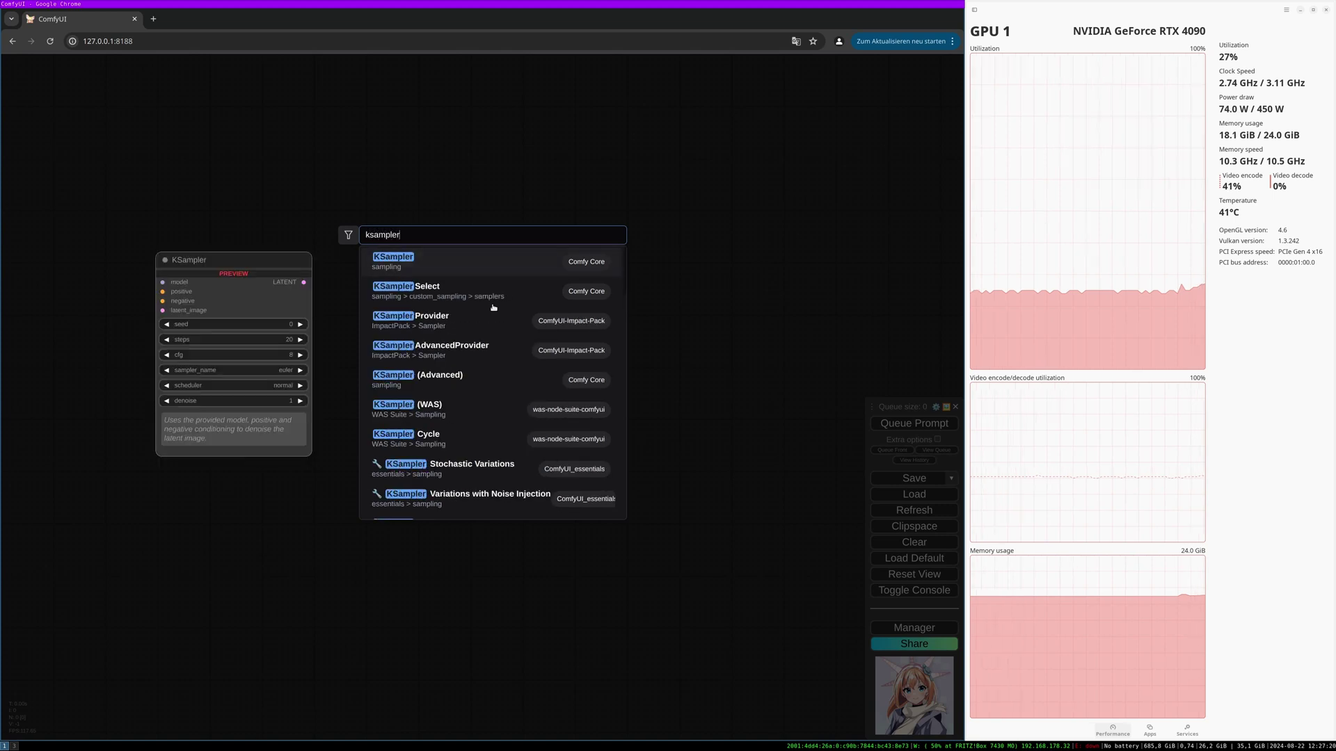
pyautogui.press('Return')
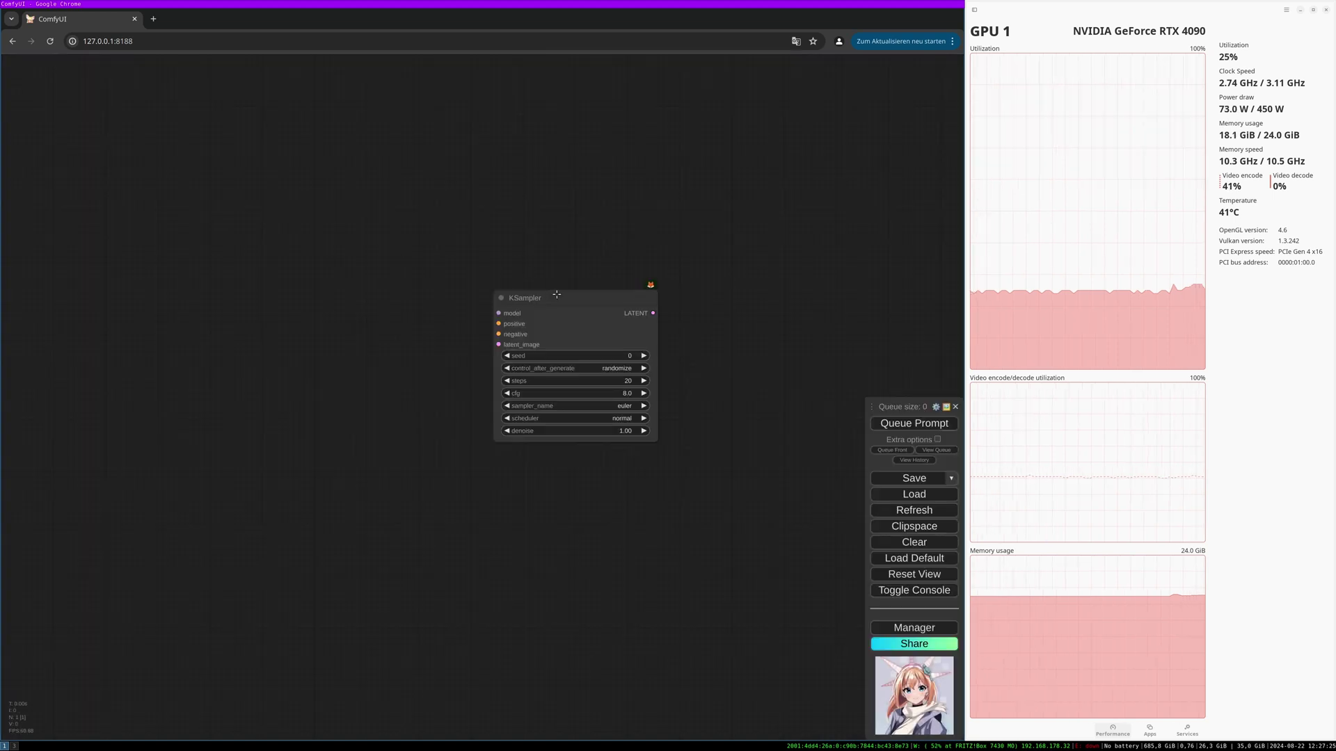
# Add an Apply Flux IPAdapter node that feeds the KSampler's model input
pyautogui.moveTo(561, 300); pyautogui.dragTo(188, 372)
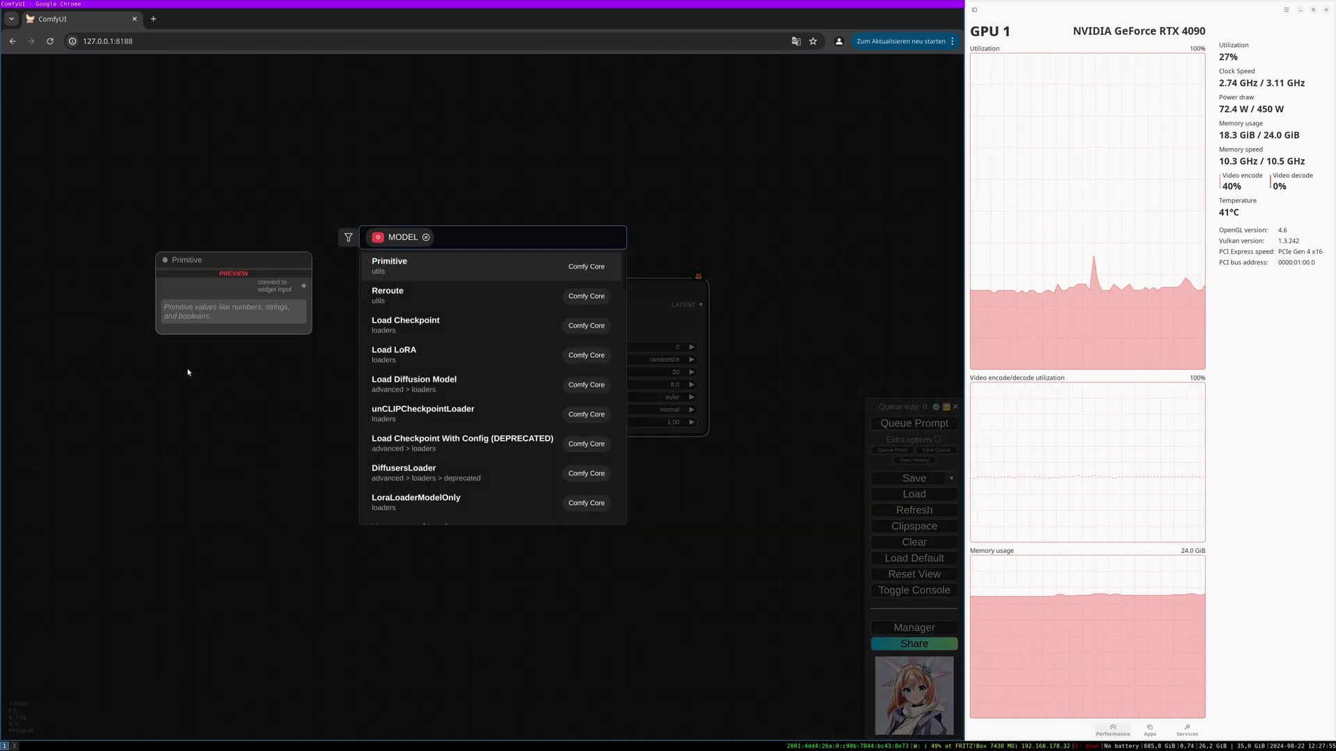
pyautogui.write('apply')
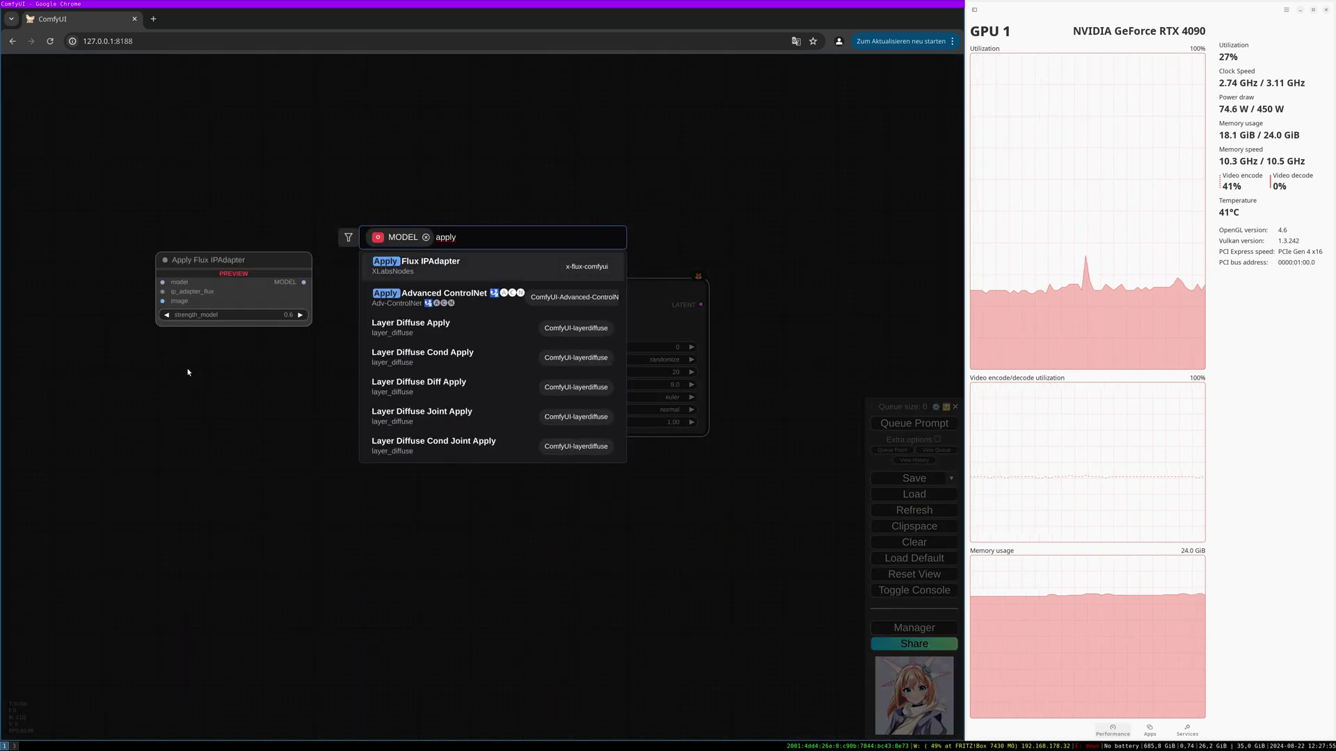
pyautogui.write(' flux')
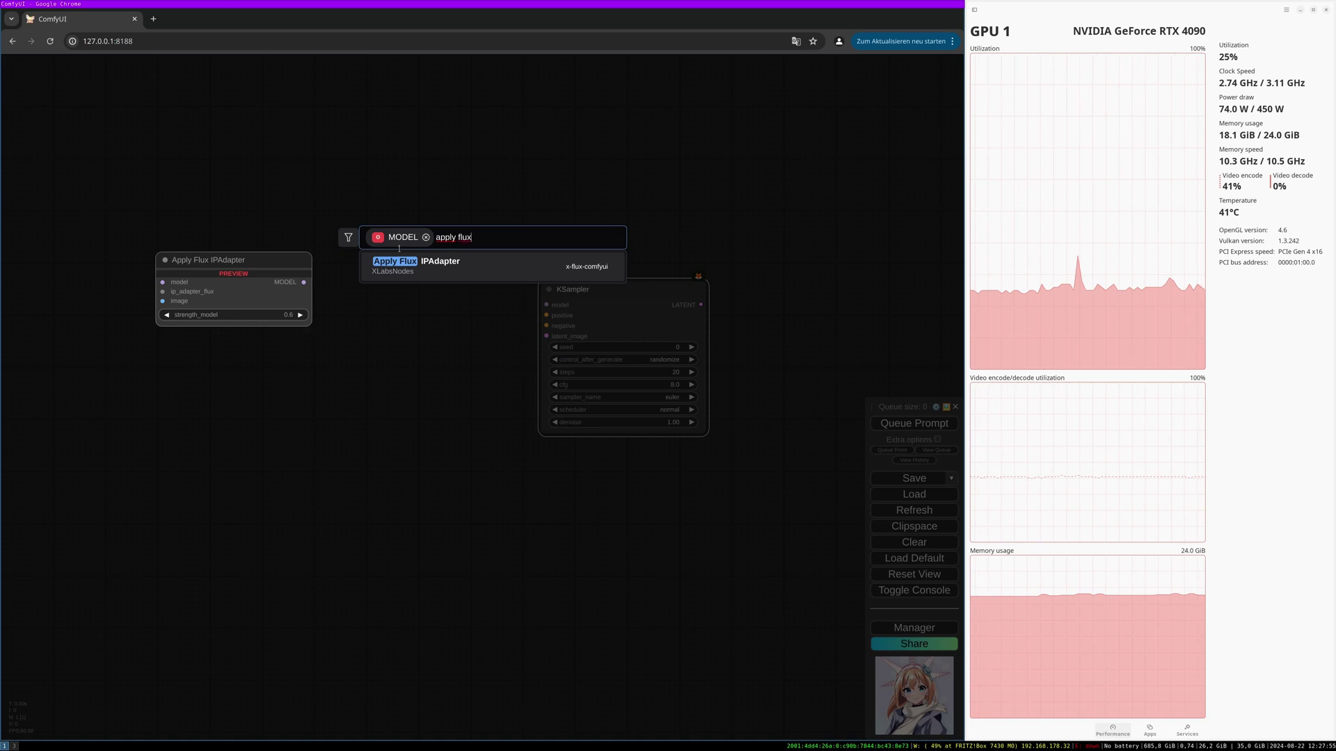
pyautogui.click(404, 261)
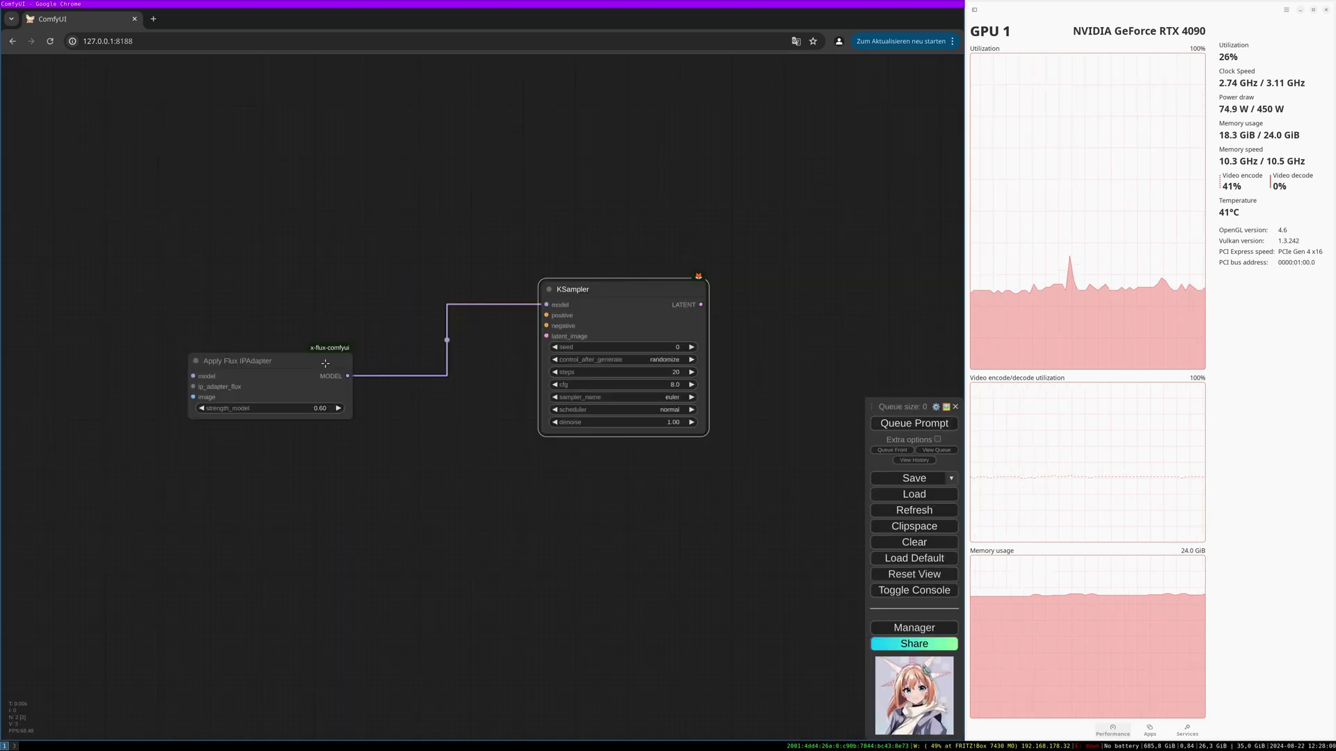
# Move the Apply Flux IPAdapter node closer to the KSampler and set its strength_model to 0.8
pyautogui.moveTo(279, 360); pyautogui.dragTo(313, 334)
pyautogui.click(360, 382)
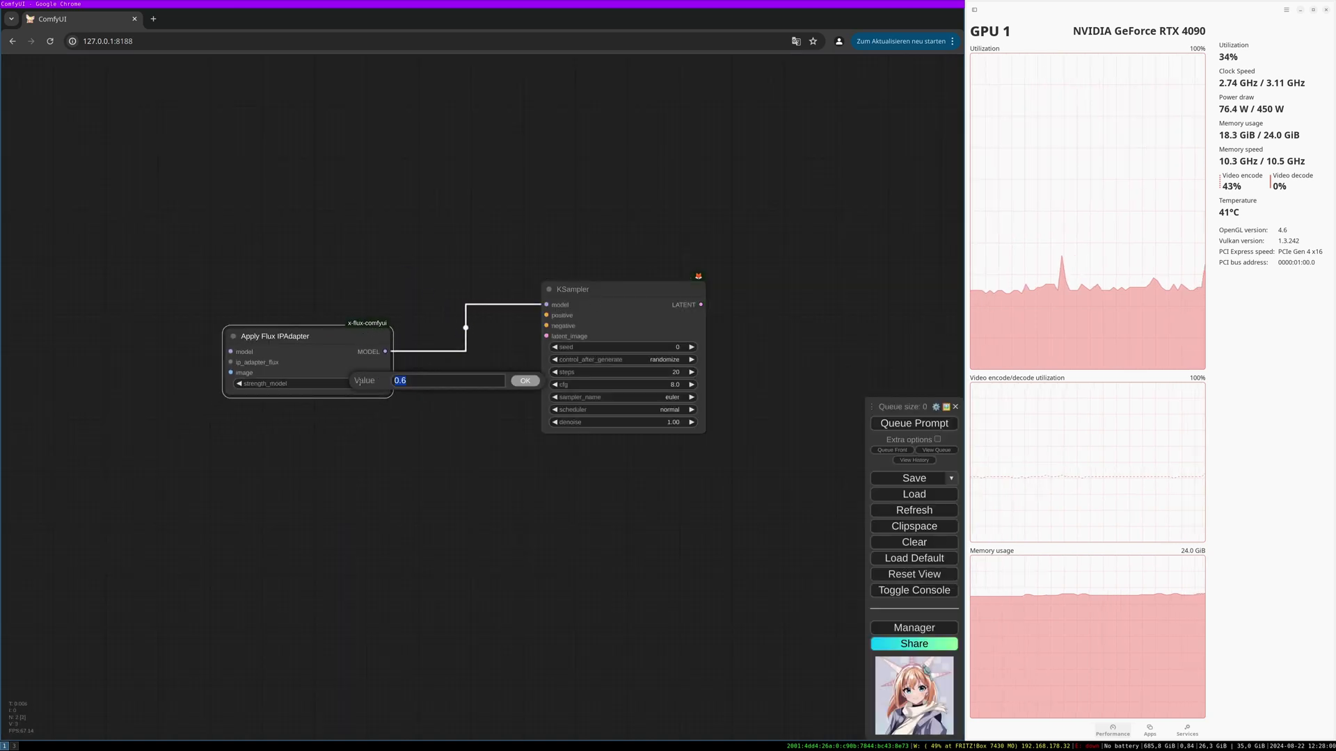
pyautogui.write('0')
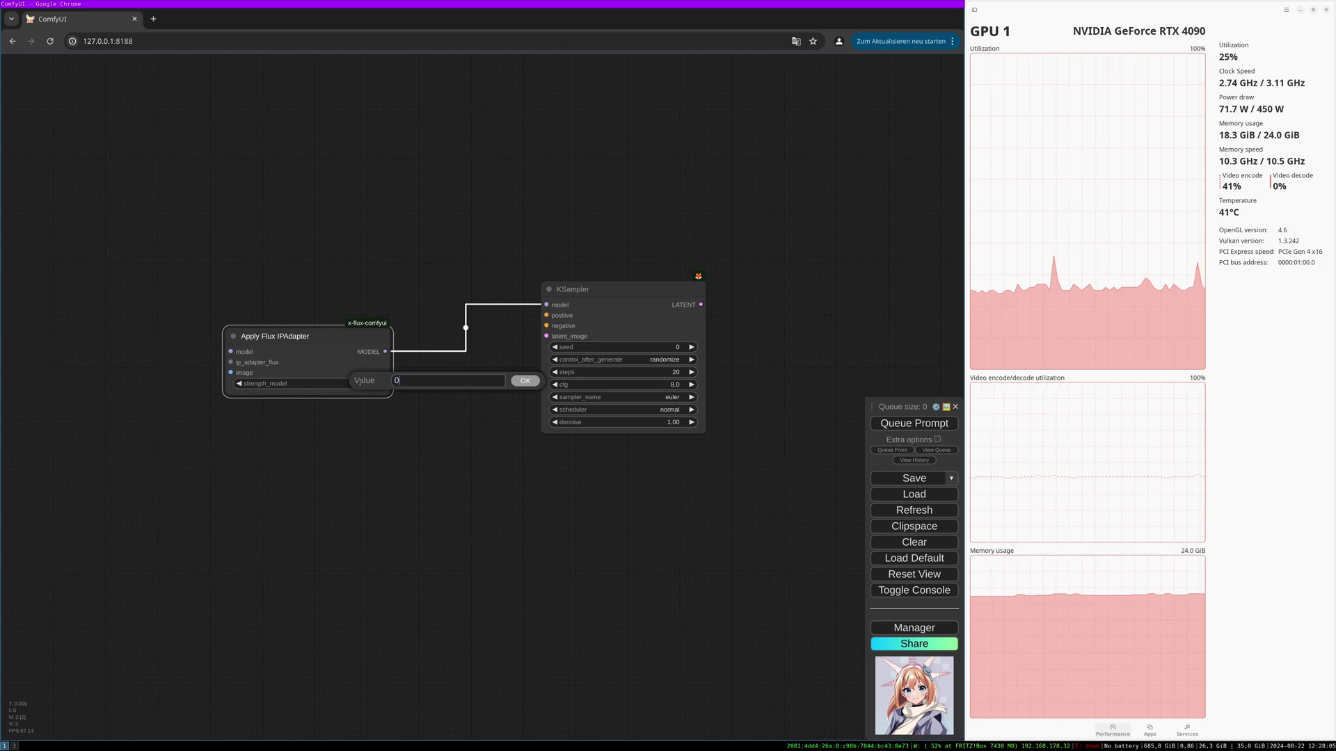
pyautogui.write('.8')
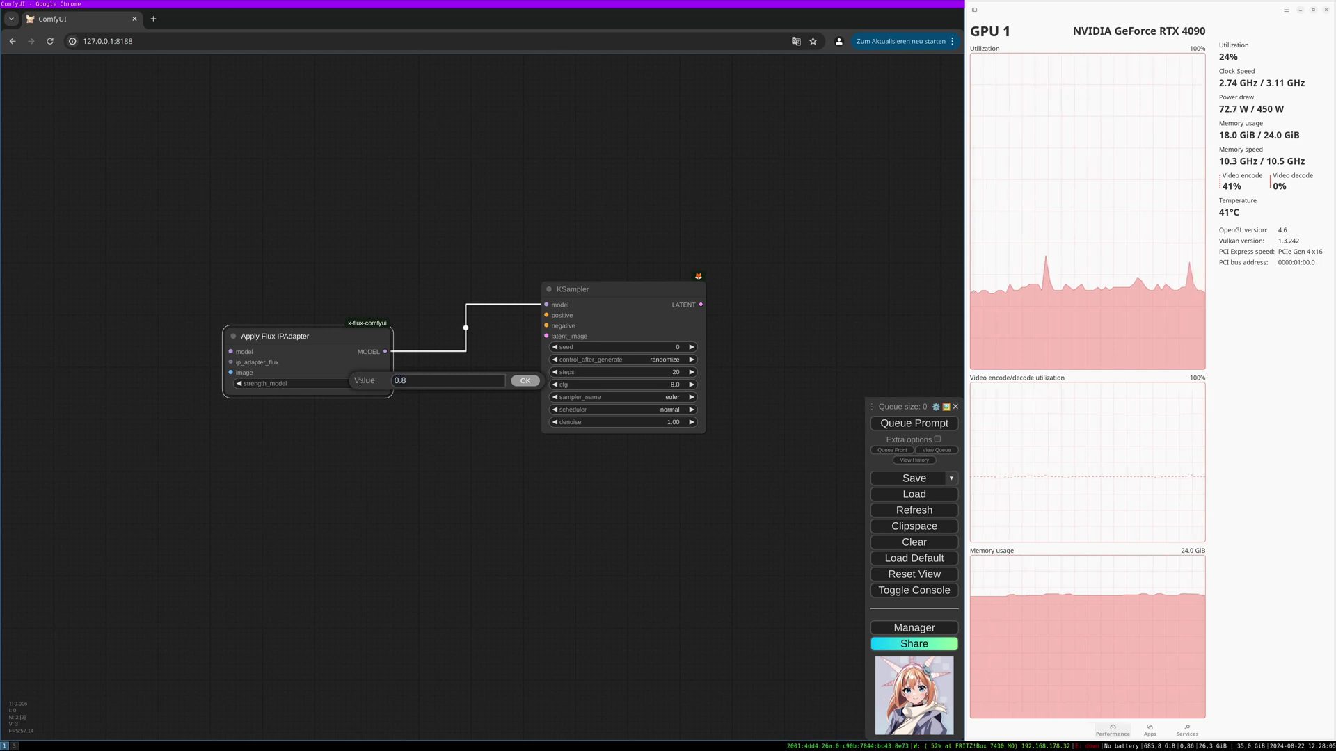
pyautogui.press('Return')
# Add a CLIPTextEncodeFlux node below the Apply Flux IPAdapter node
pyautogui.doubleClick(200, 452)
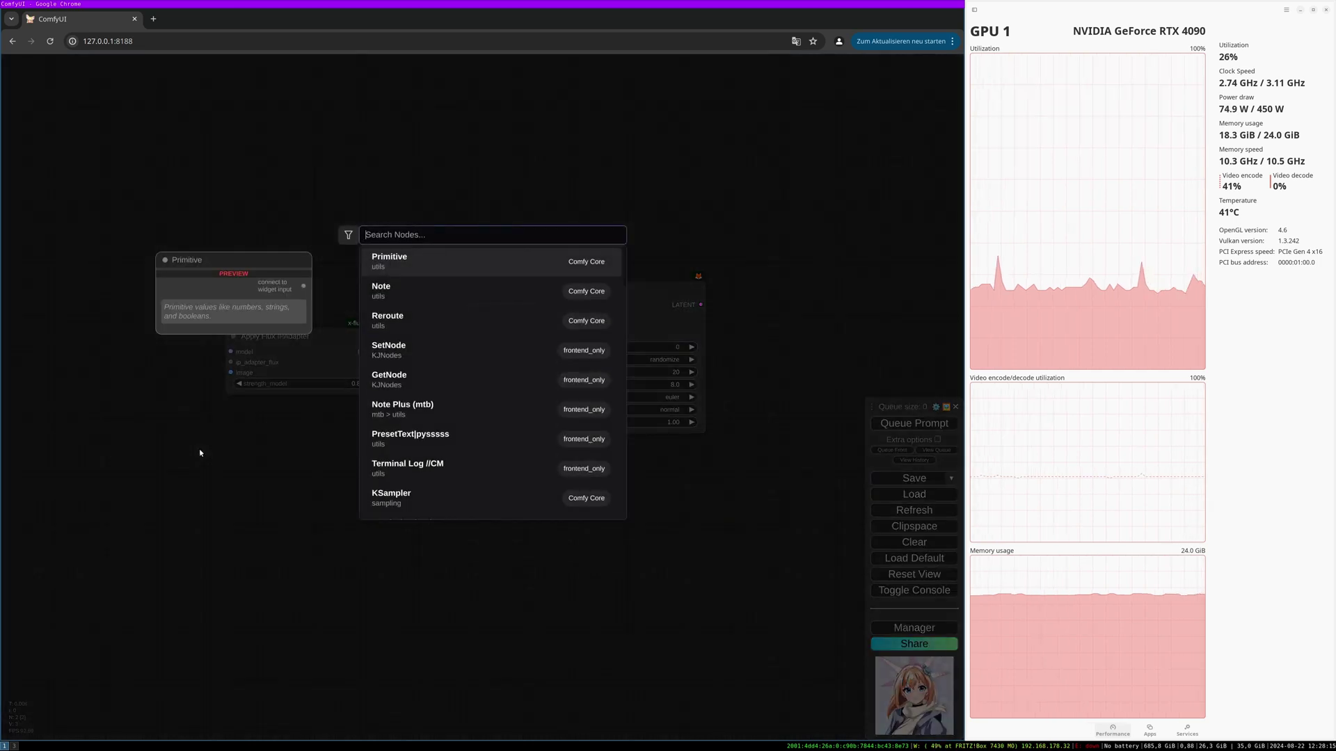
pyautogui.write('clip')
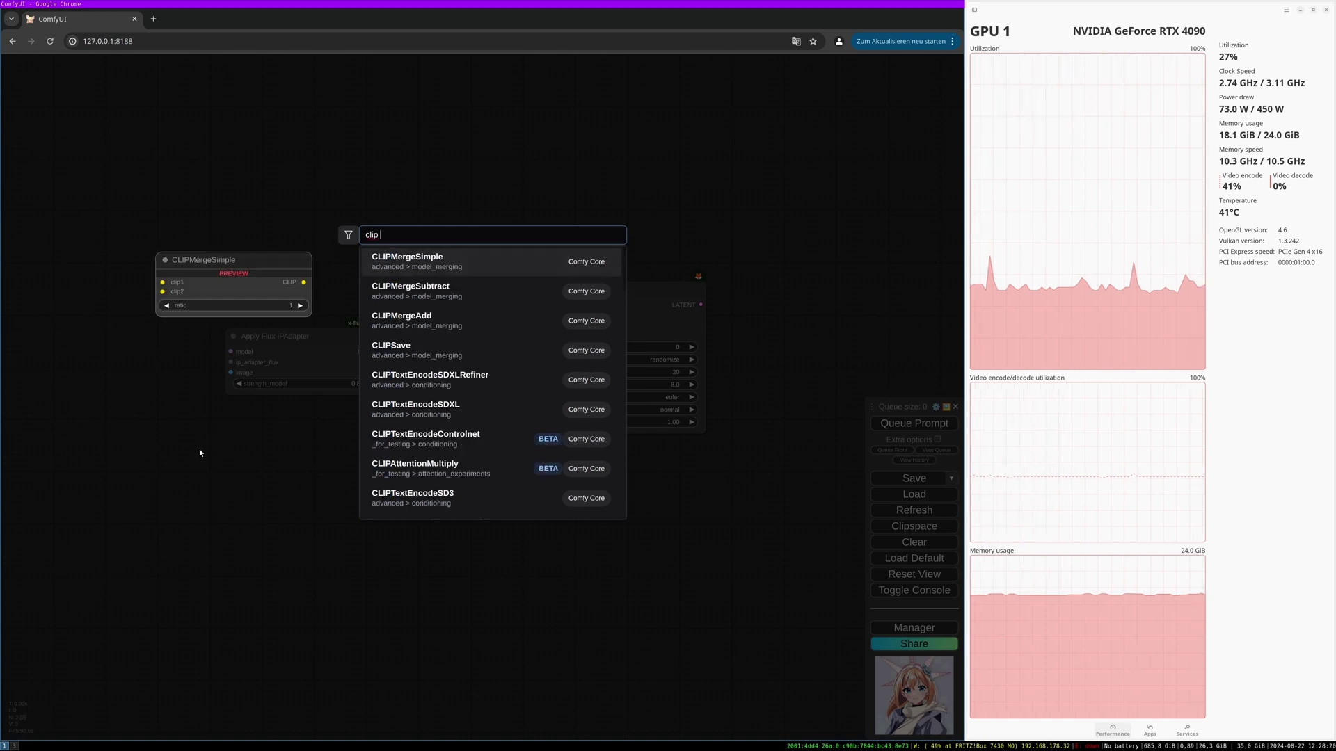
pyautogui.write(' text')
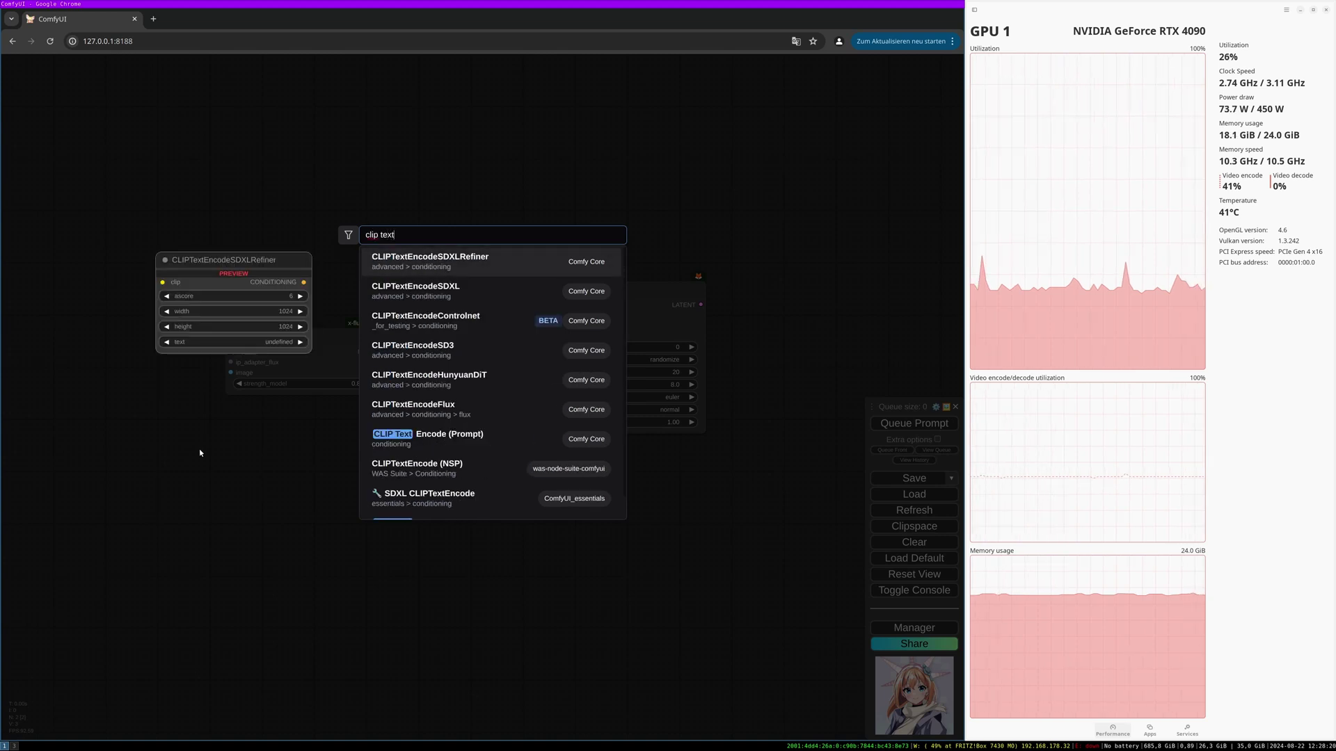
pyautogui.write(' flux')
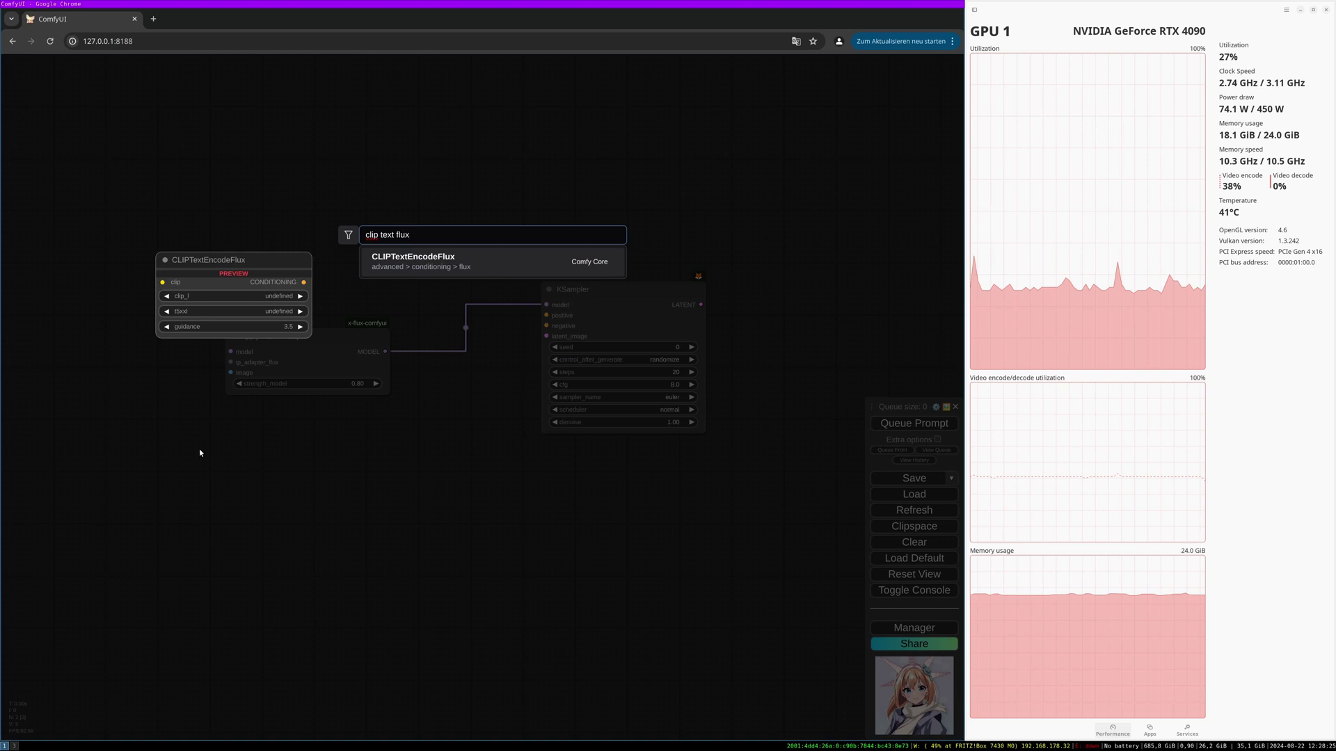
pyautogui.click(413, 263)
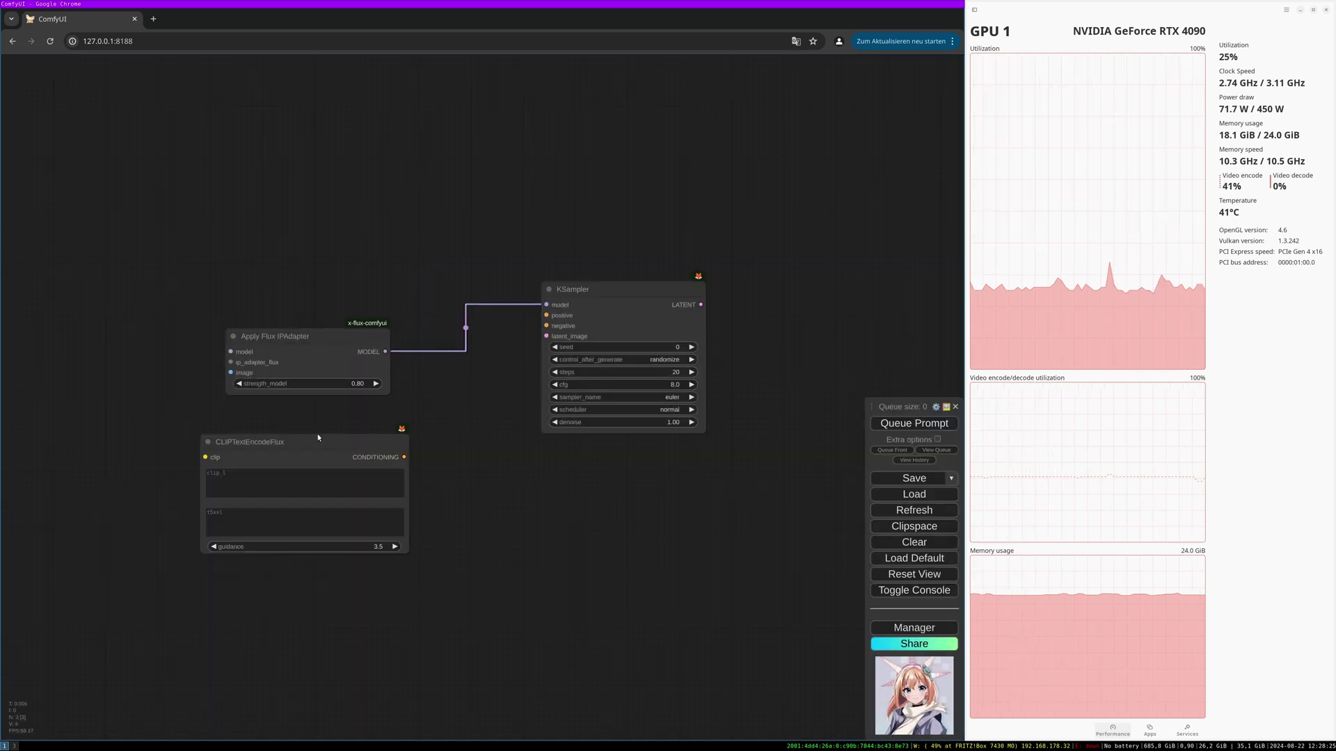
# Tuck the CLIPTextEncodeFlux node under Apply Flux IPAdapter, duplicate it and place the copy directly beneath the original
pyautogui.moveTo(318, 437); pyautogui.dragTo(303, 410)
pyautogui.hotkey('ctrl', 'c')
pyautogui.hotkey('ctrl', 'v')
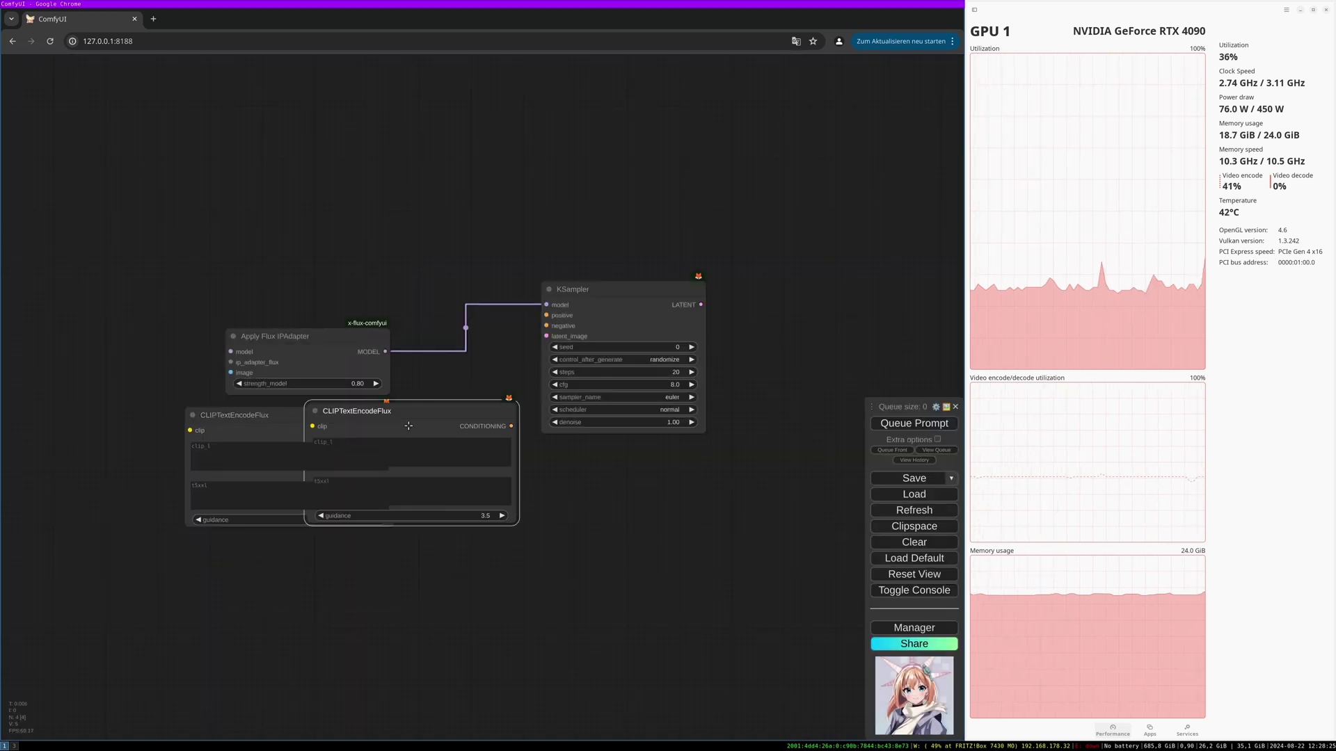
pyautogui.moveTo(408, 425); pyautogui.dragTo(286, 564)
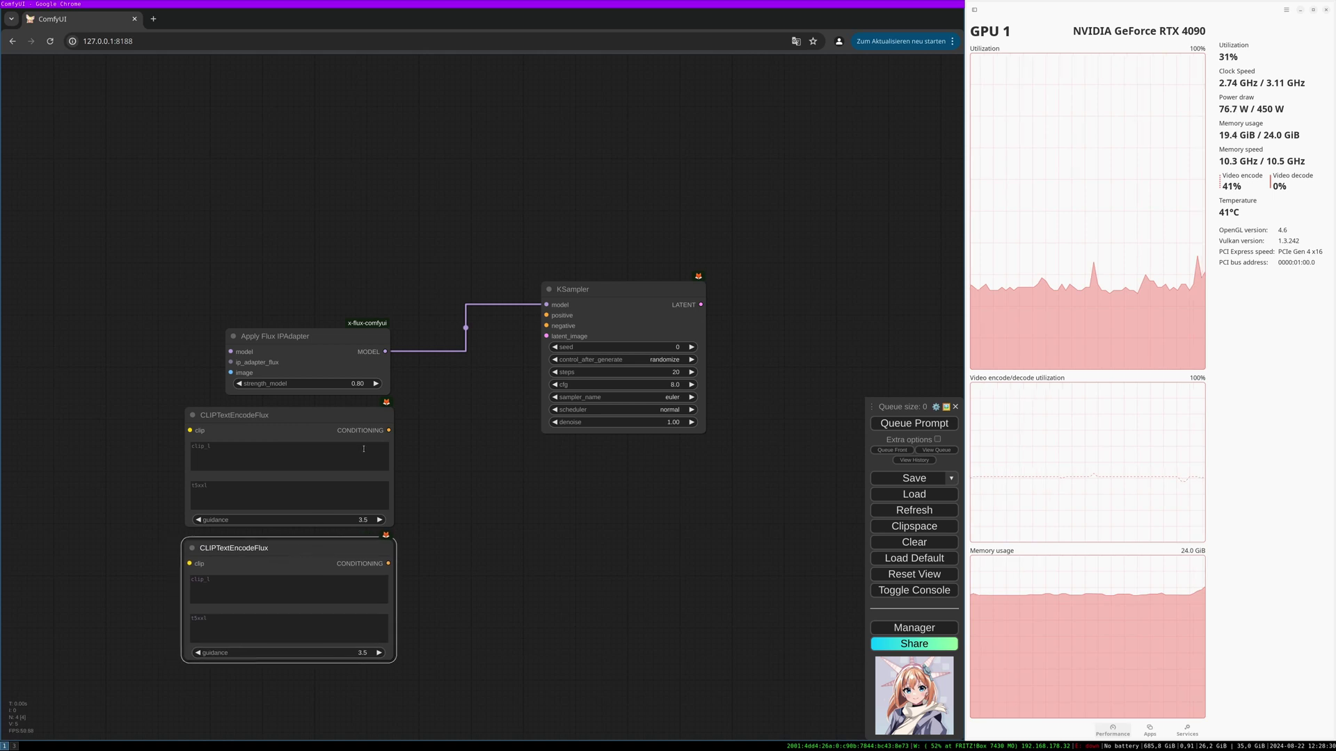
# Connect the upper CLIPTextEncodeFlux node to the KSampler's positive input and the lower one to its negative input
pyautogui.moveTo(393, 427); pyautogui.dragTo(547, 315)
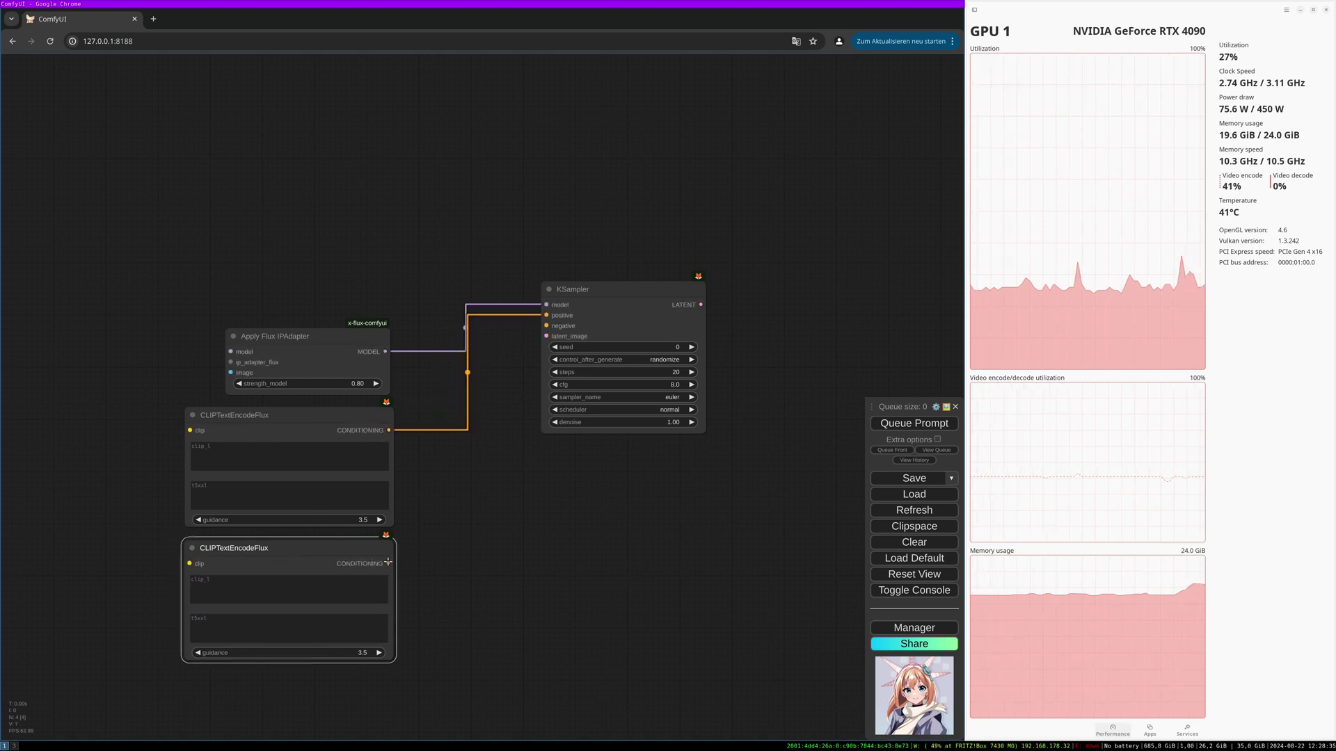
pyautogui.moveTo(388, 564); pyautogui.dragTo(546, 326)
pyautogui.moveTo(292, 336); pyautogui.dragTo(284, 328)
pyautogui.moveTo(438, 353); pyautogui.dragTo(608, 231)
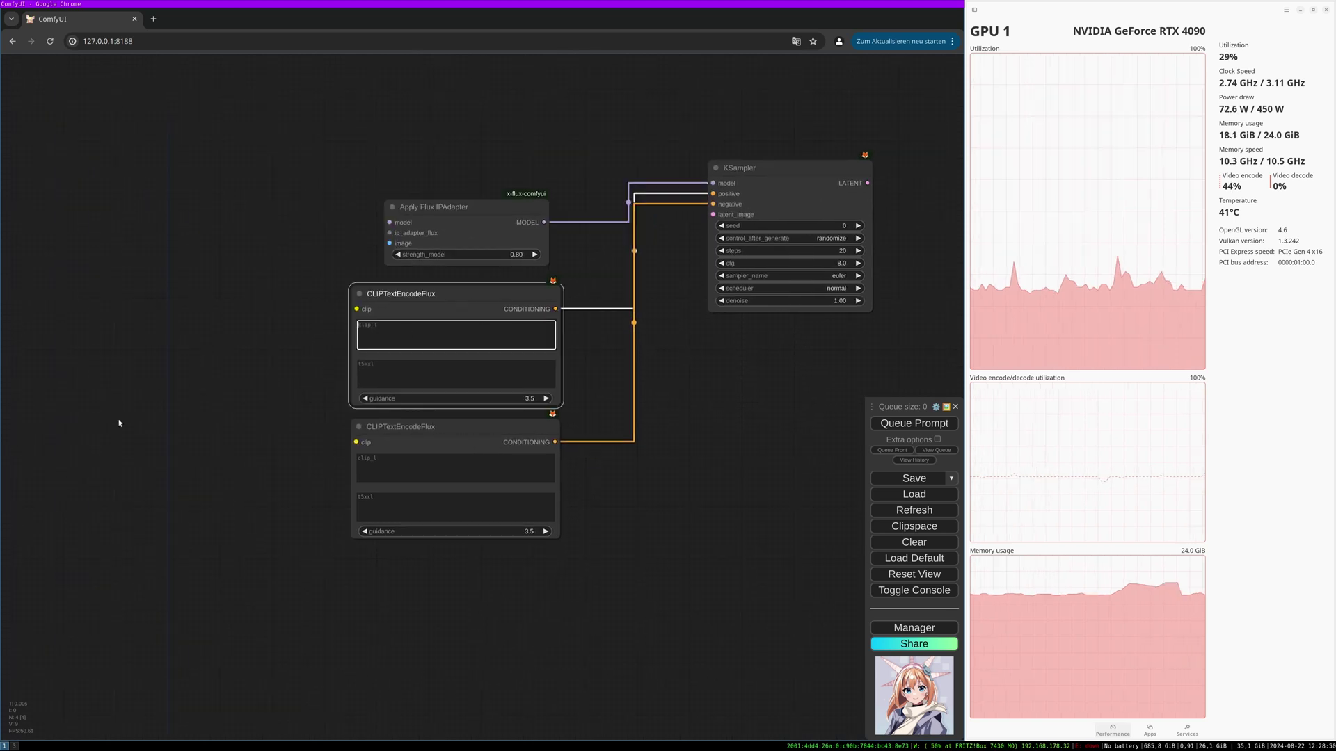
# Enter the prompt "statue of liberty" in both the clip_l and t5xxl fields of the upper CLIPTextEncodeFlux node
pyautogui.click(450, 335)
pyautogui.write('stat')
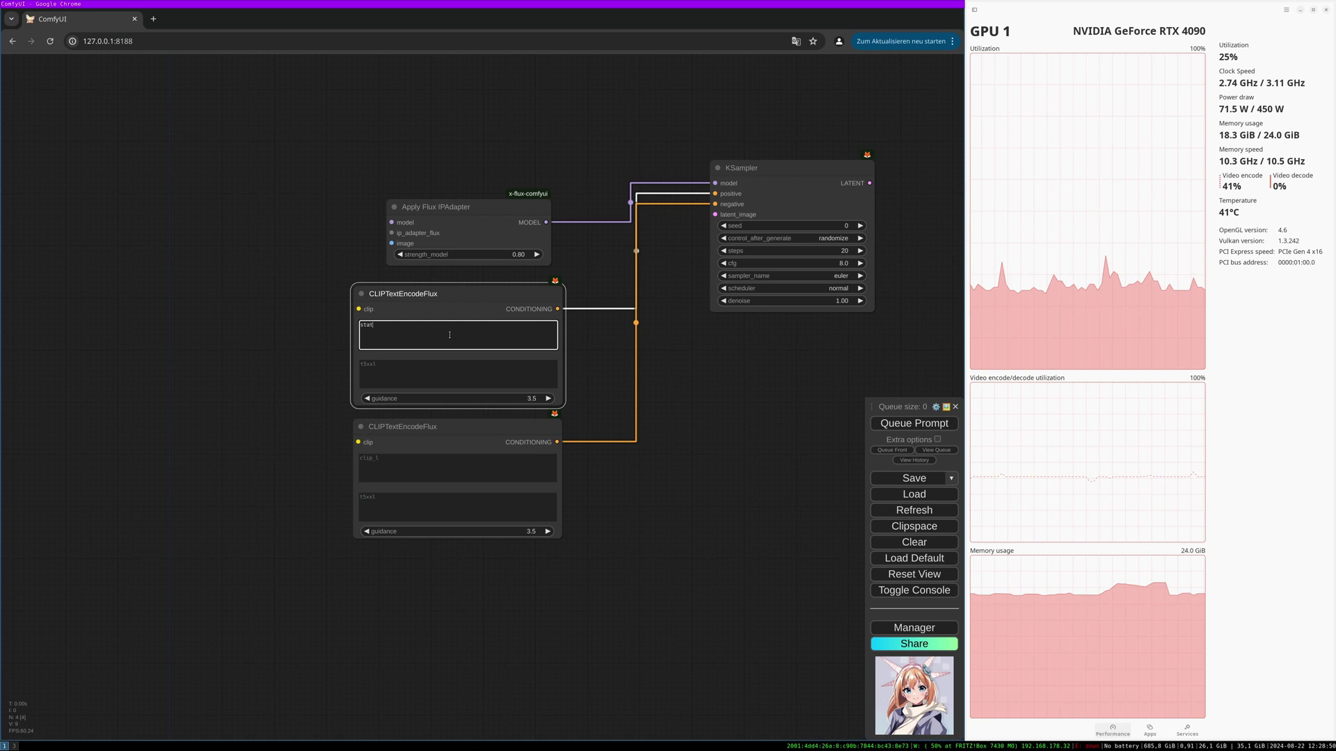
pyautogui.write('ue of li')
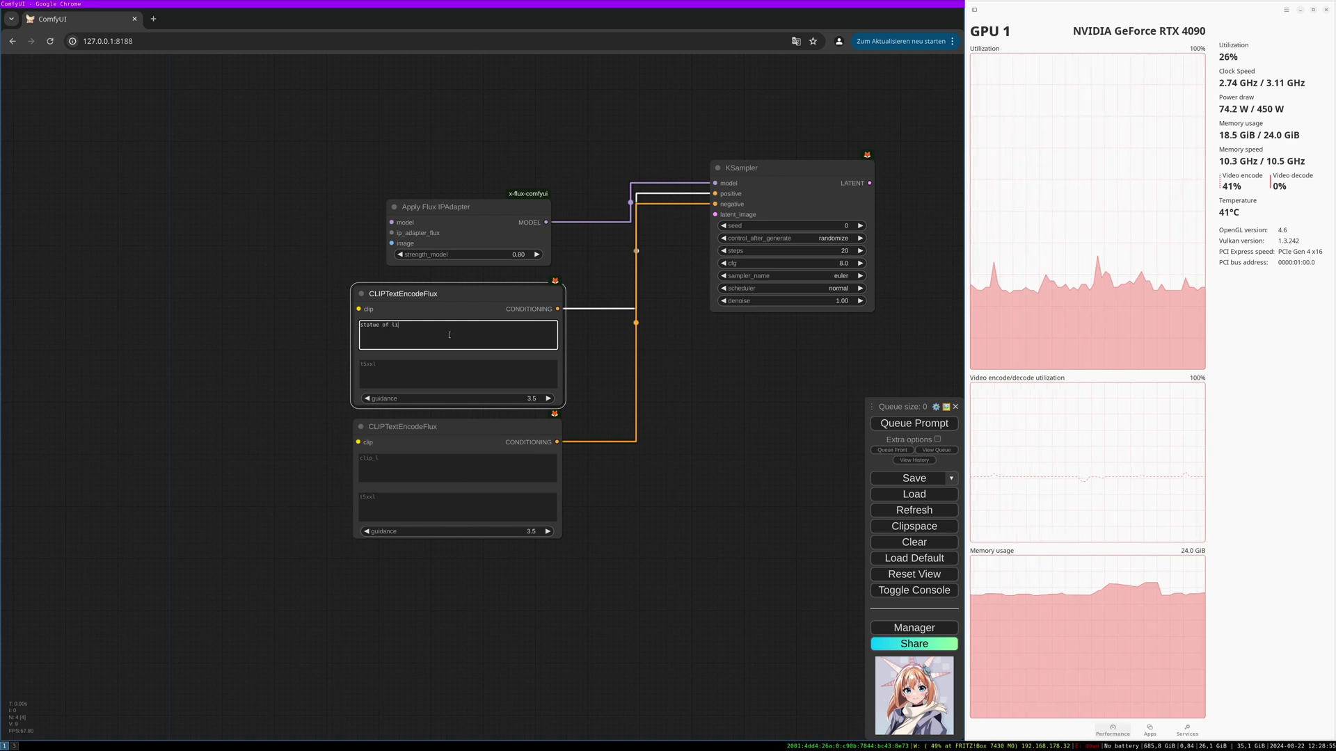
pyautogui.write('berty')
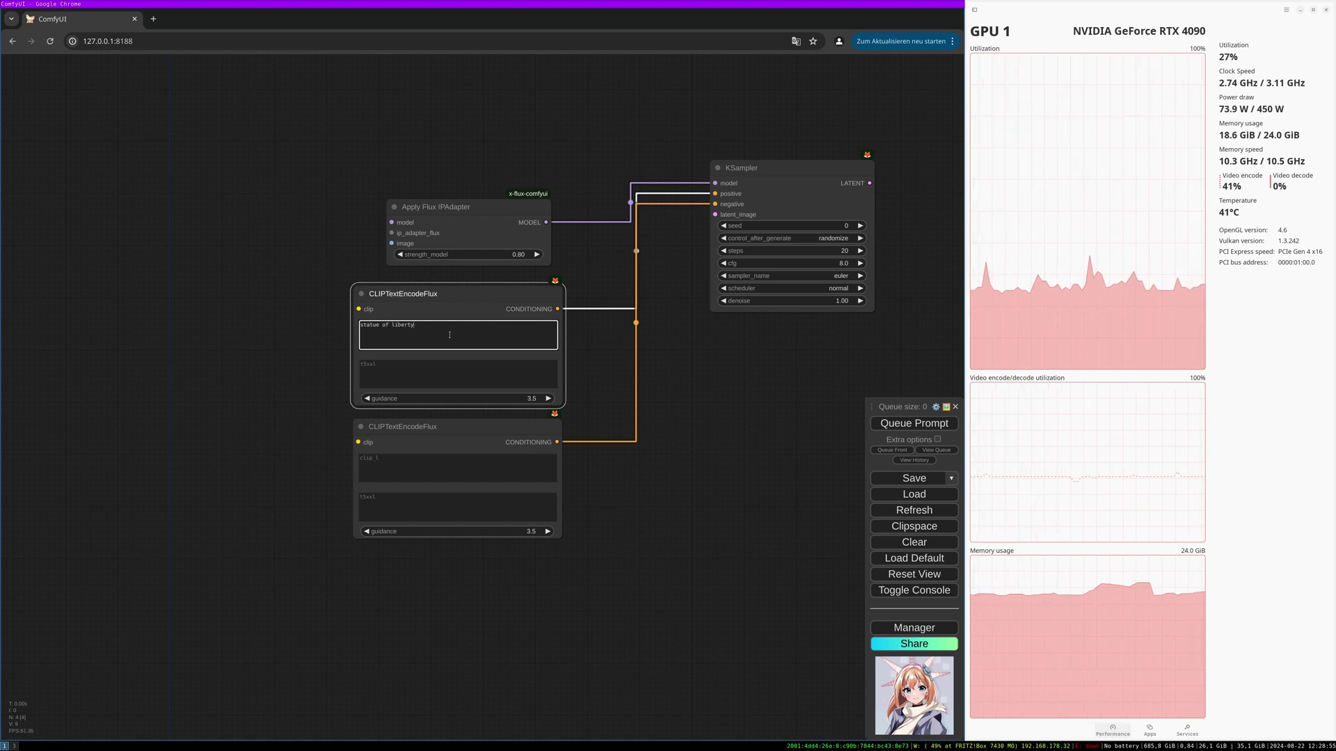
pyautogui.moveTo(416, 325); pyautogui.dragTo(344, 322)
pyautogui.click(450, 375)
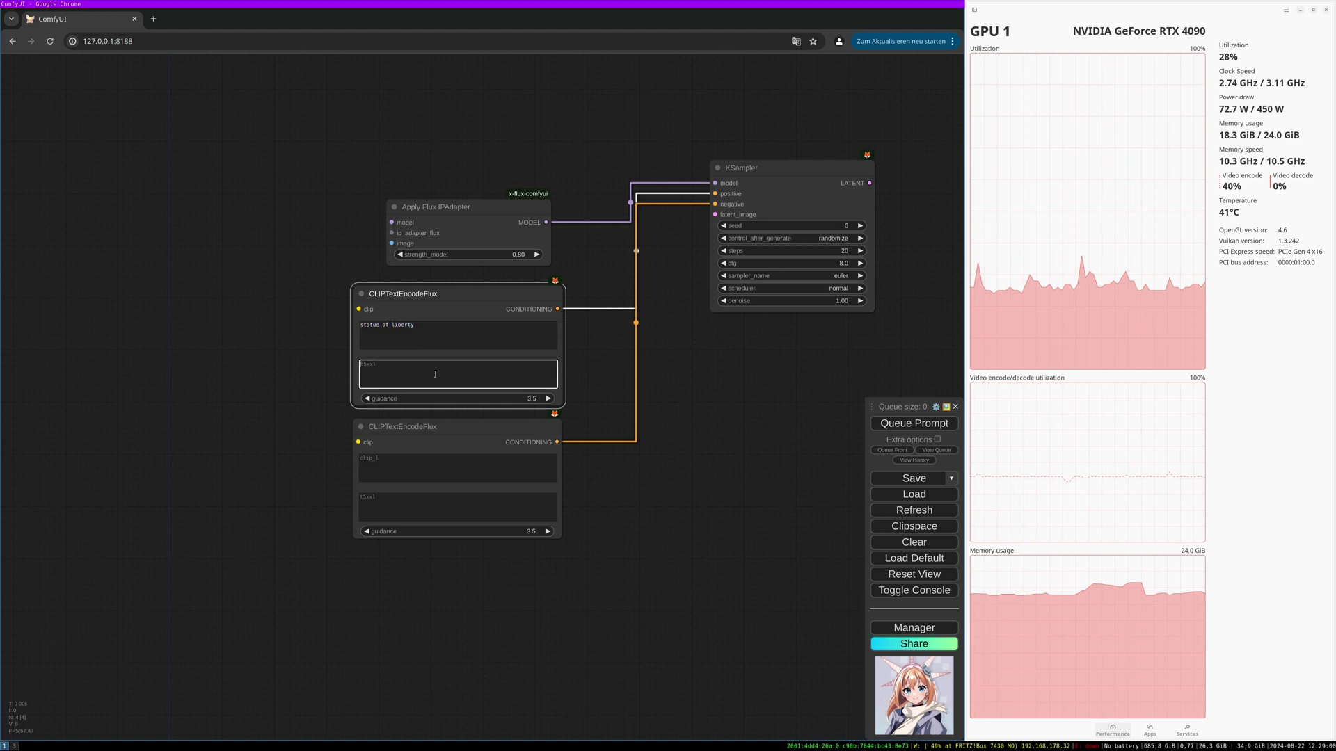
pyautogui.hotkey('ctrl', 'v')
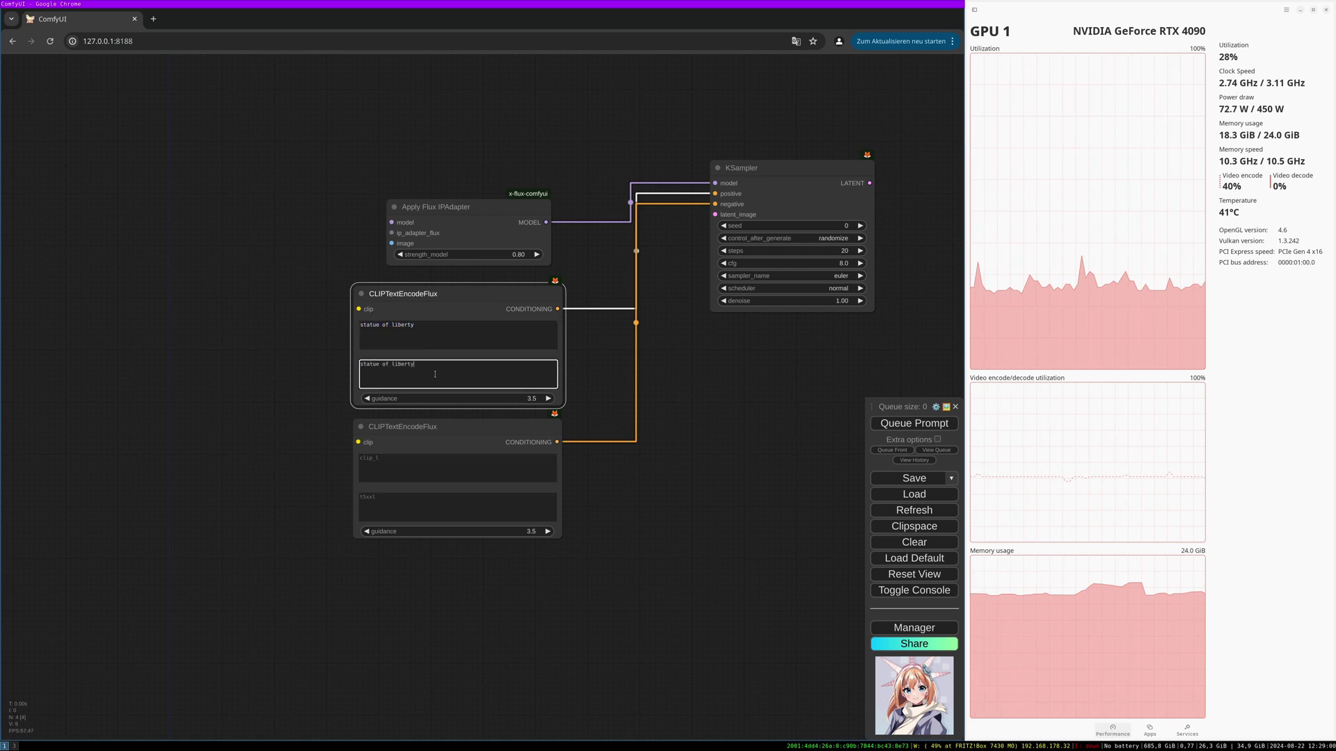
pyautogui.click(456, 444)
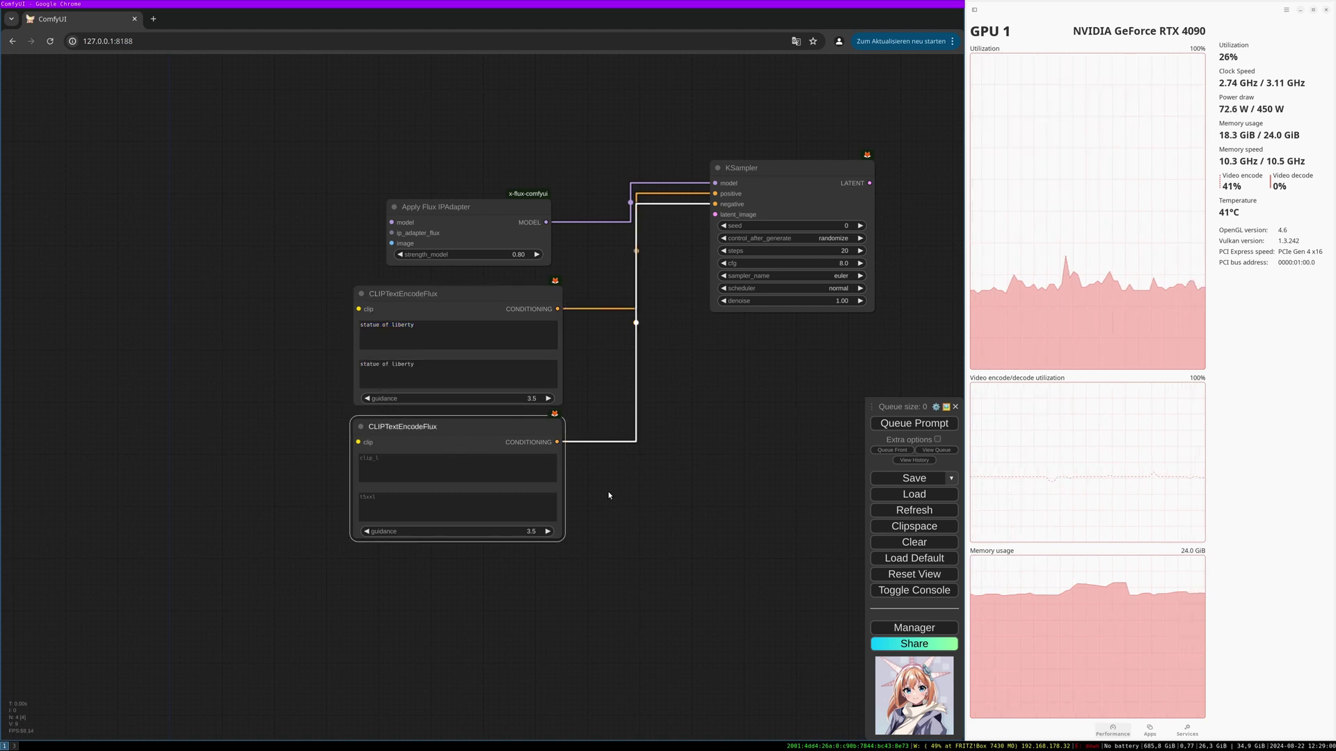
# Add a DualCLIPLoader node and connect its CLIP output to the clip inputs of both CLIPTextEncodeFlux nodes
pyautogui.doubleClick(119, 384)
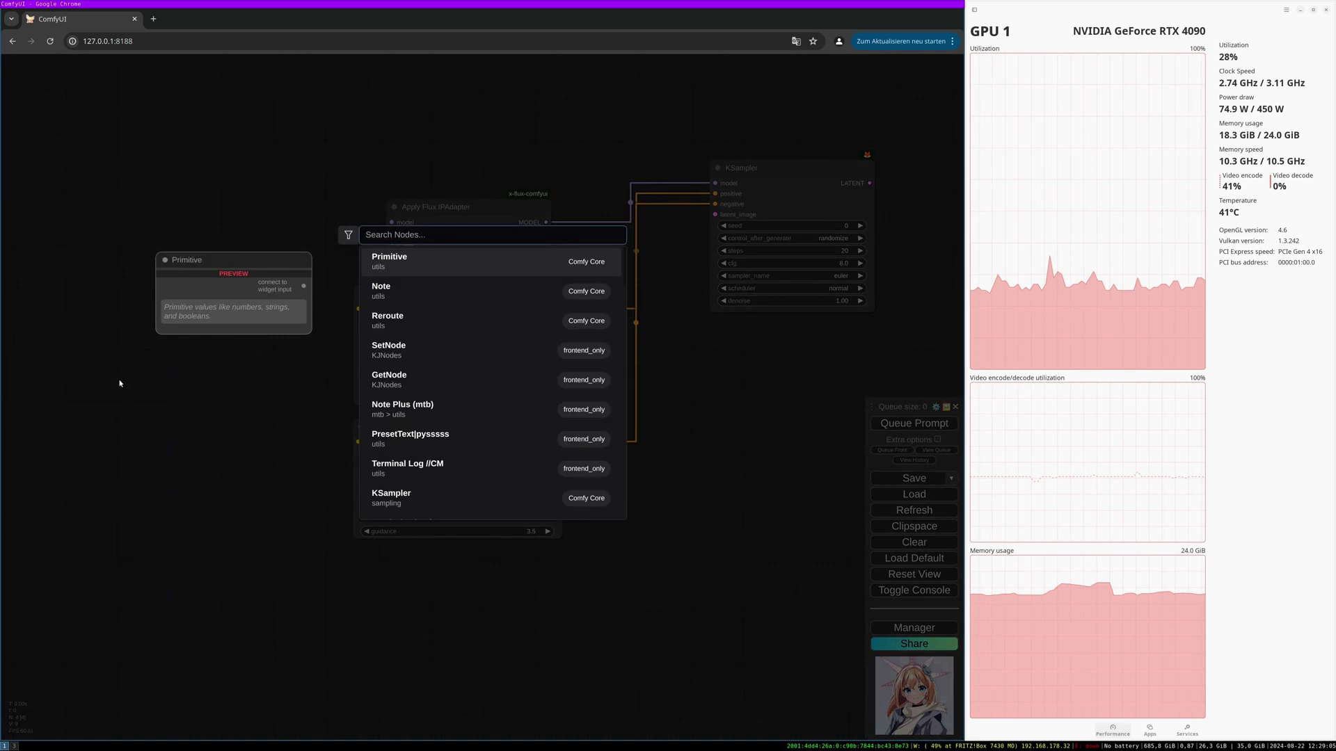
pyautogui.write('dual cl')
pyautogui.write('ip lo')
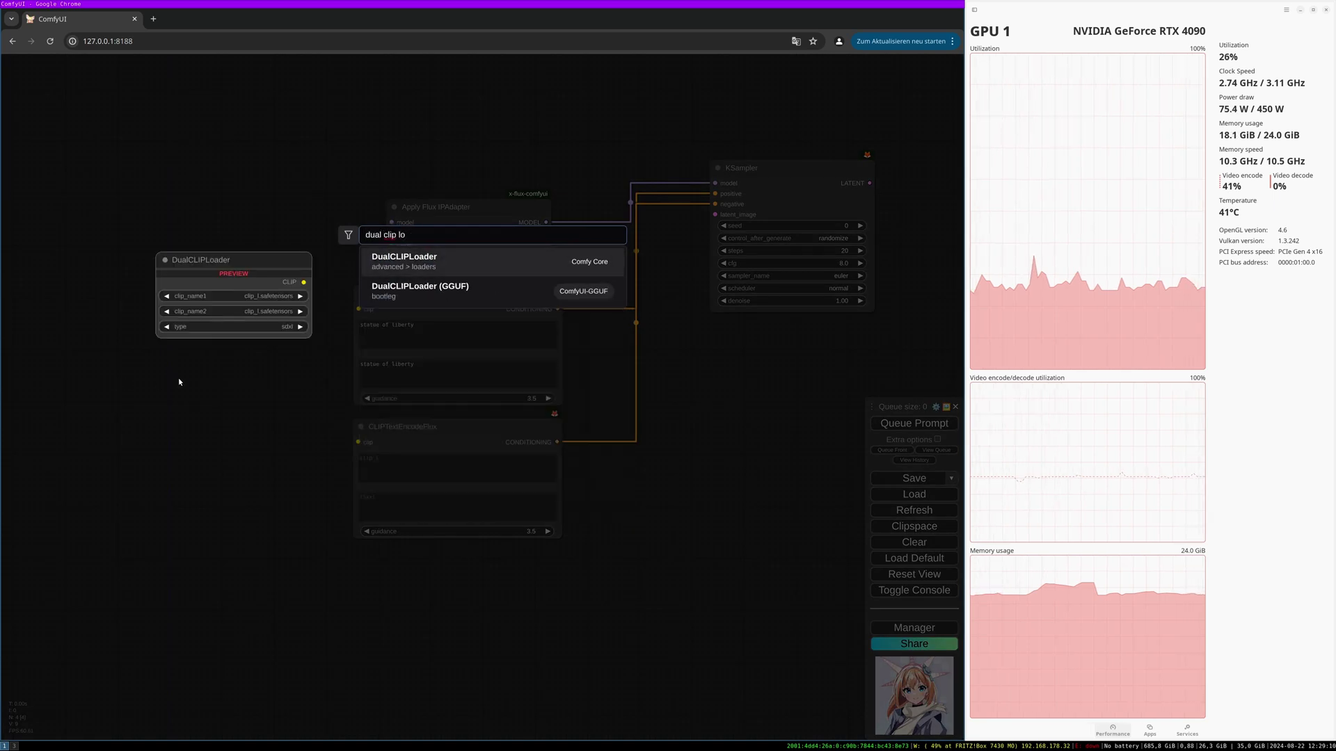
pyautogui.press('Return')
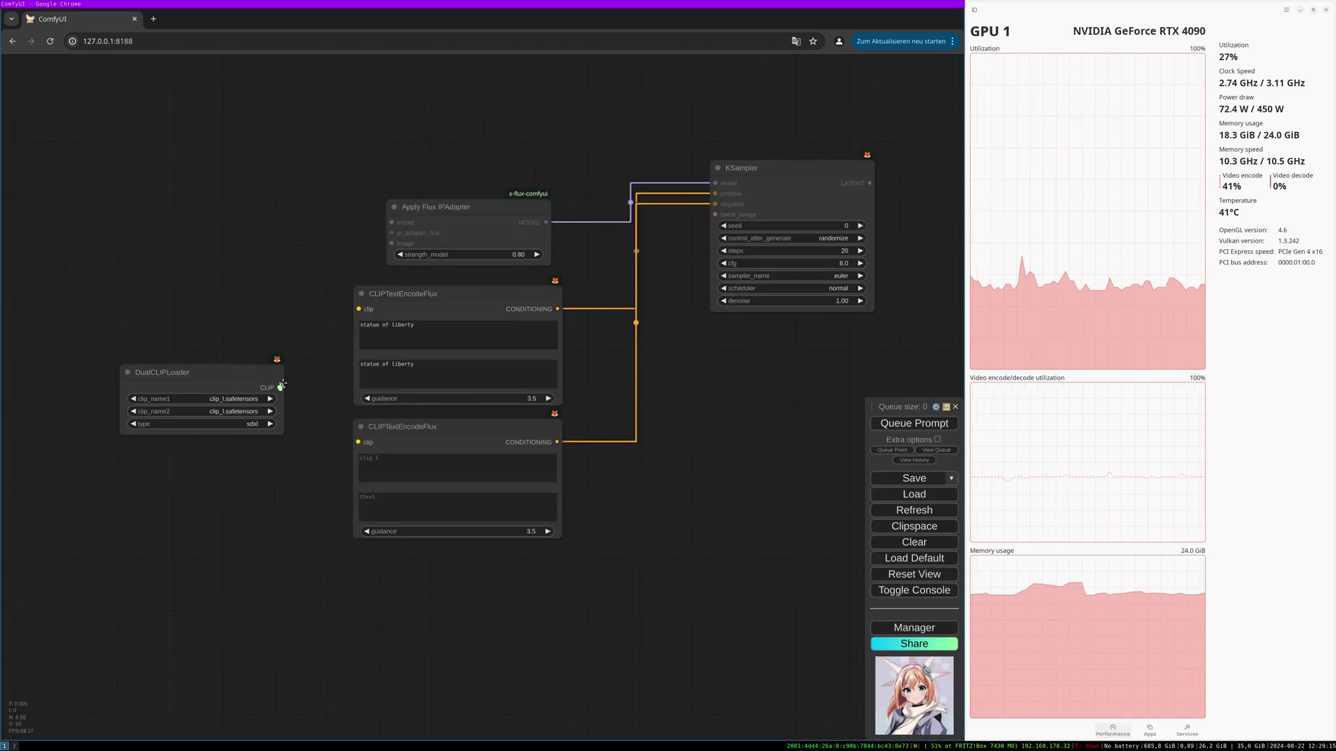
pyautogui.moveTo(358, 309); pyautogui.dragTo(358, 309)
pyautogui.moveTo(279, 387); pyautogui.dragTo(357, 442)
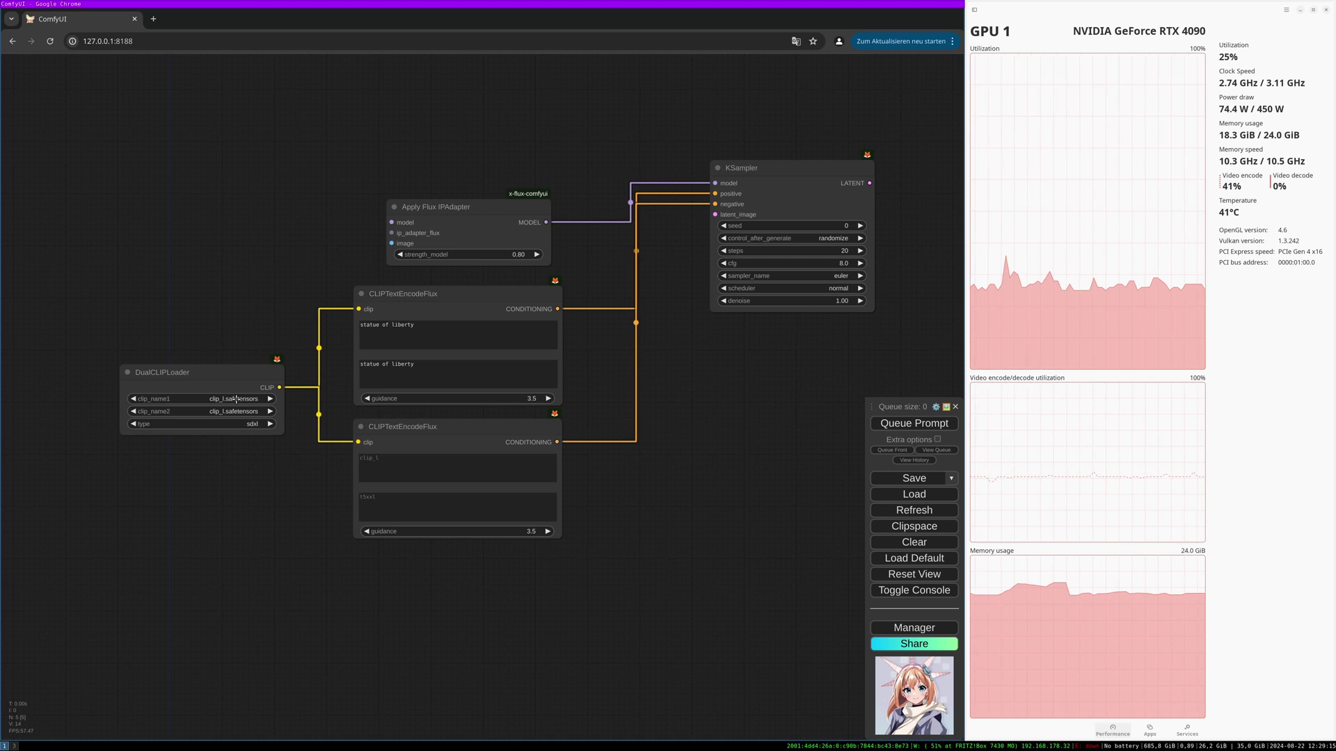
# Set the DualCLIPLoader's clip_name1 to t5xxl_fp16.safetensors and its type to flux, and shift the node slightly up and left
pyautogui.click(237, 399)
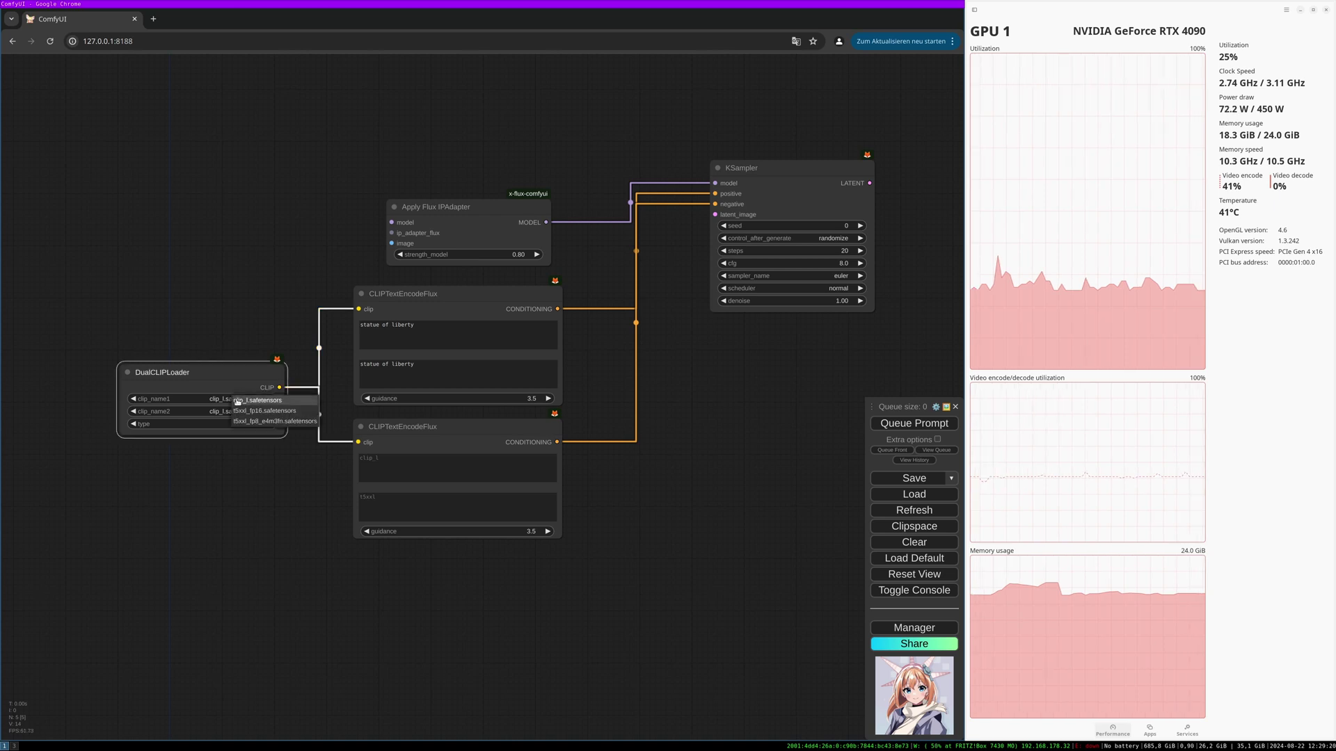
pyautogui.click(265, 411)
pyautogui.moveTo(237, 381); pyautogui.dragTo(239, 369)
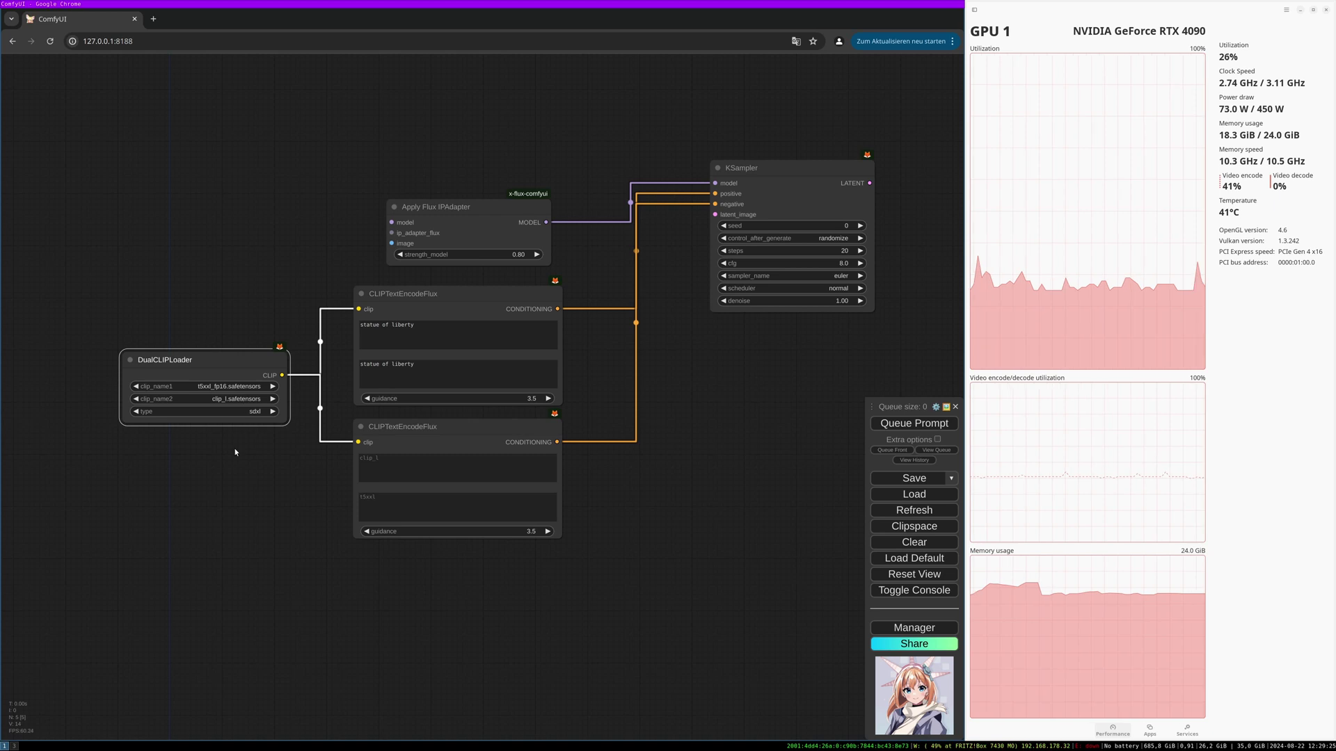
pyautogui.moveTo(225, 378); pyautogui.dragTo(214, 376)
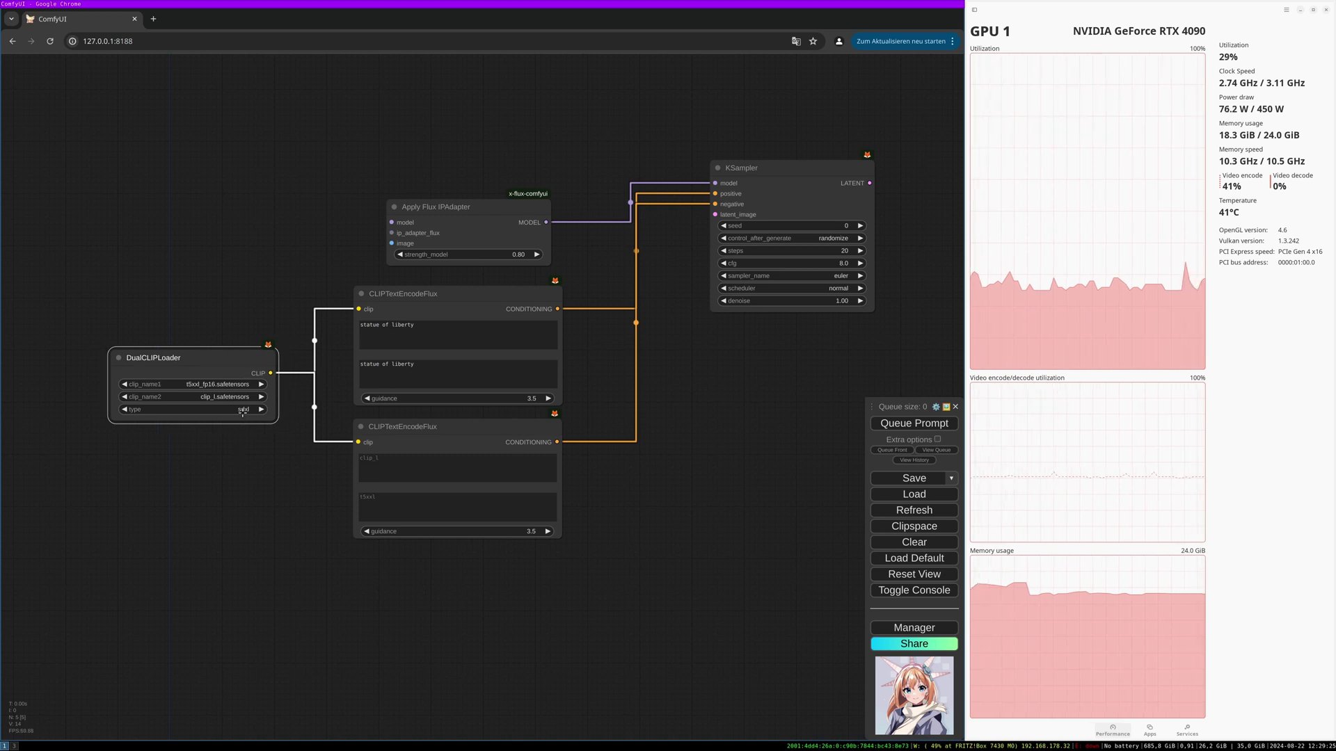
pyautogui.click(247, 409)
pyautogui.click(247, 429)
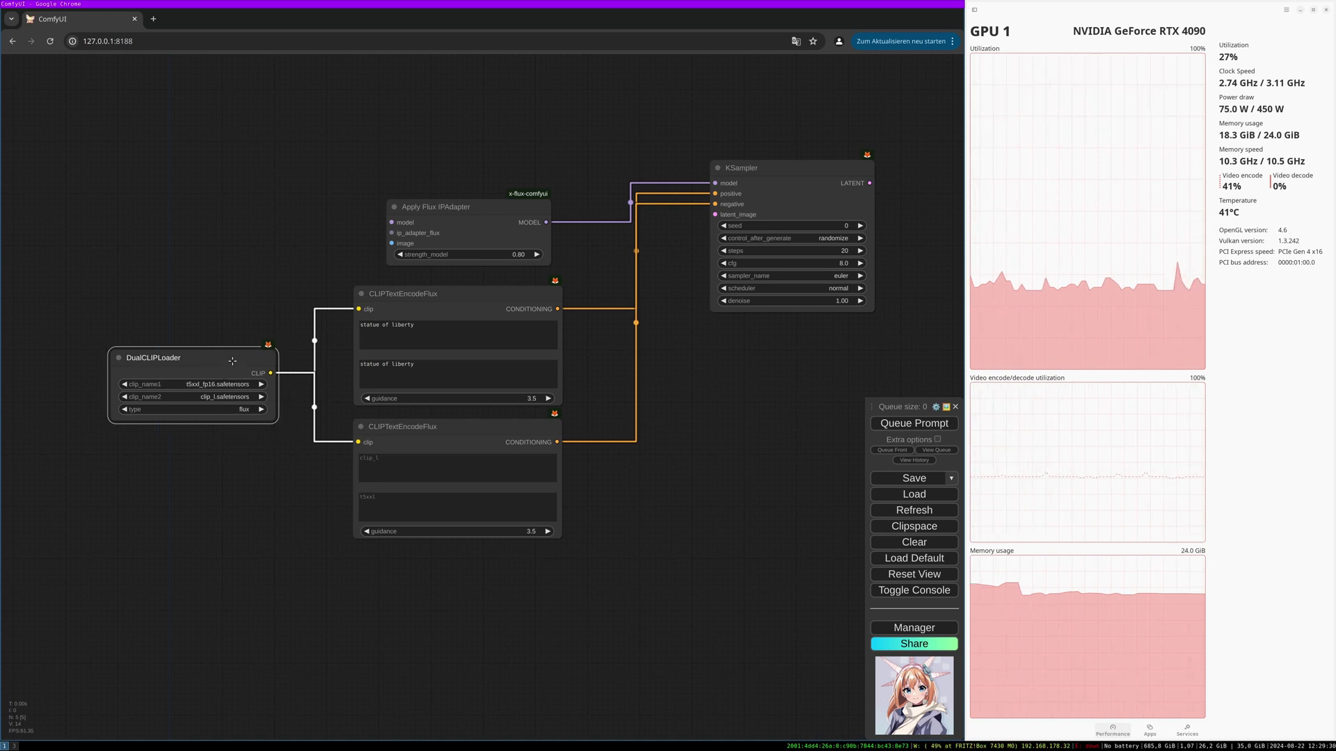
# Add a Load Diffusion Model node feeding the model input of the Apply Flux IPAdapter node
pyautogui.moveTo(232, 365); pyautogui.dragTo(452, 486)
pyautogui.moveTo(588, 360); pyautogui.dragTo(359, 332)
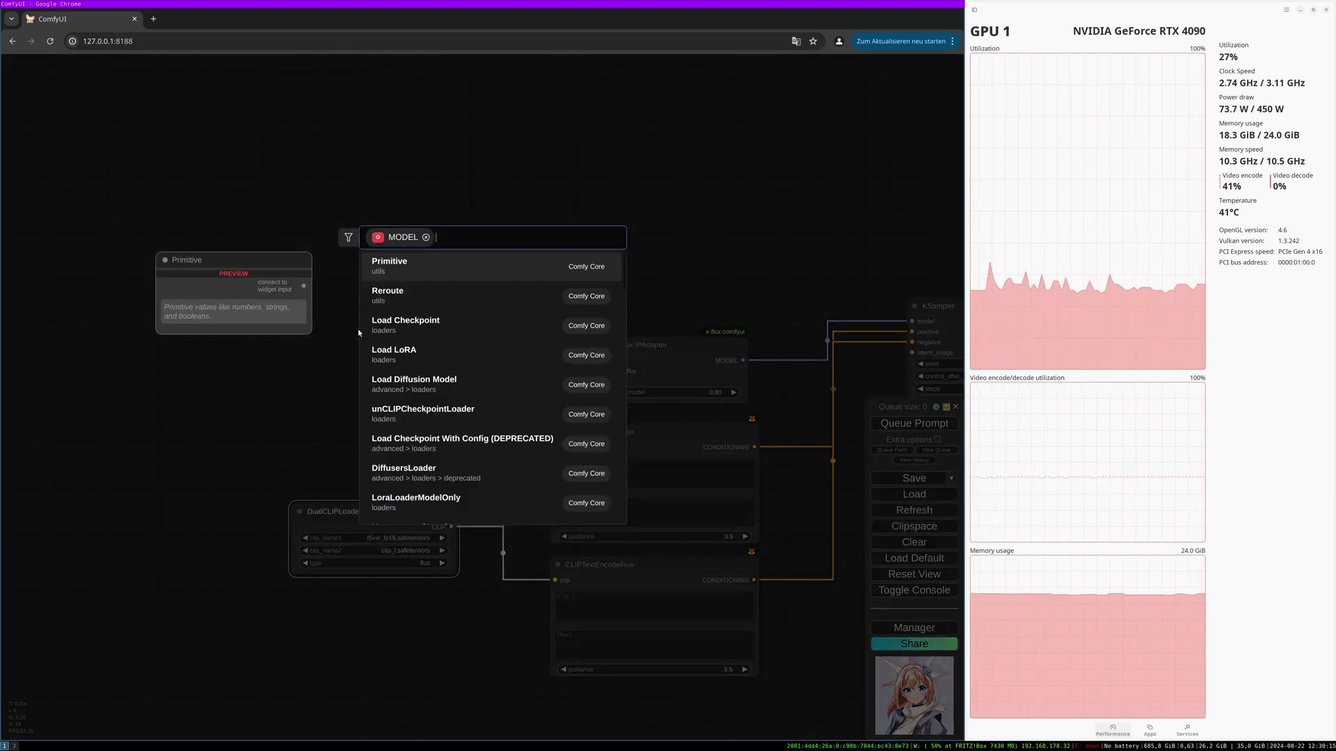
pyautogui.write('load')
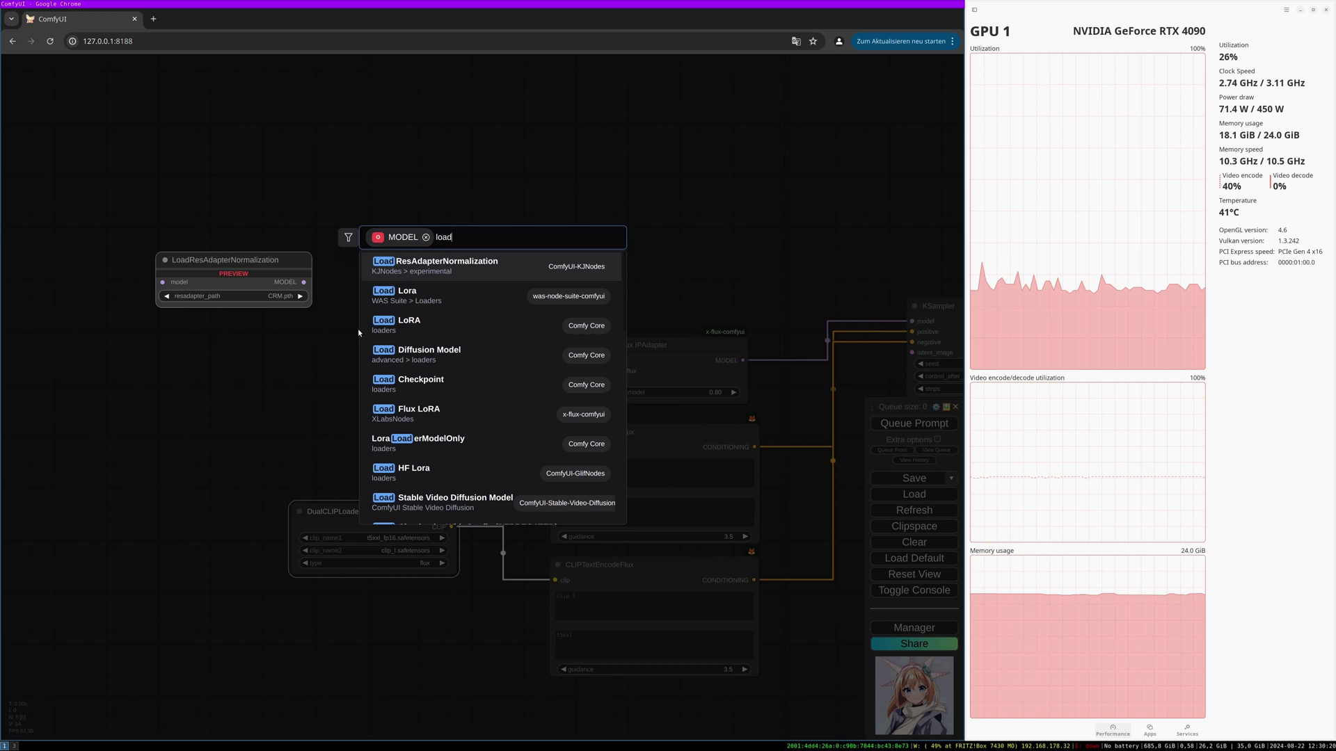
pyautogui.write(' diff')
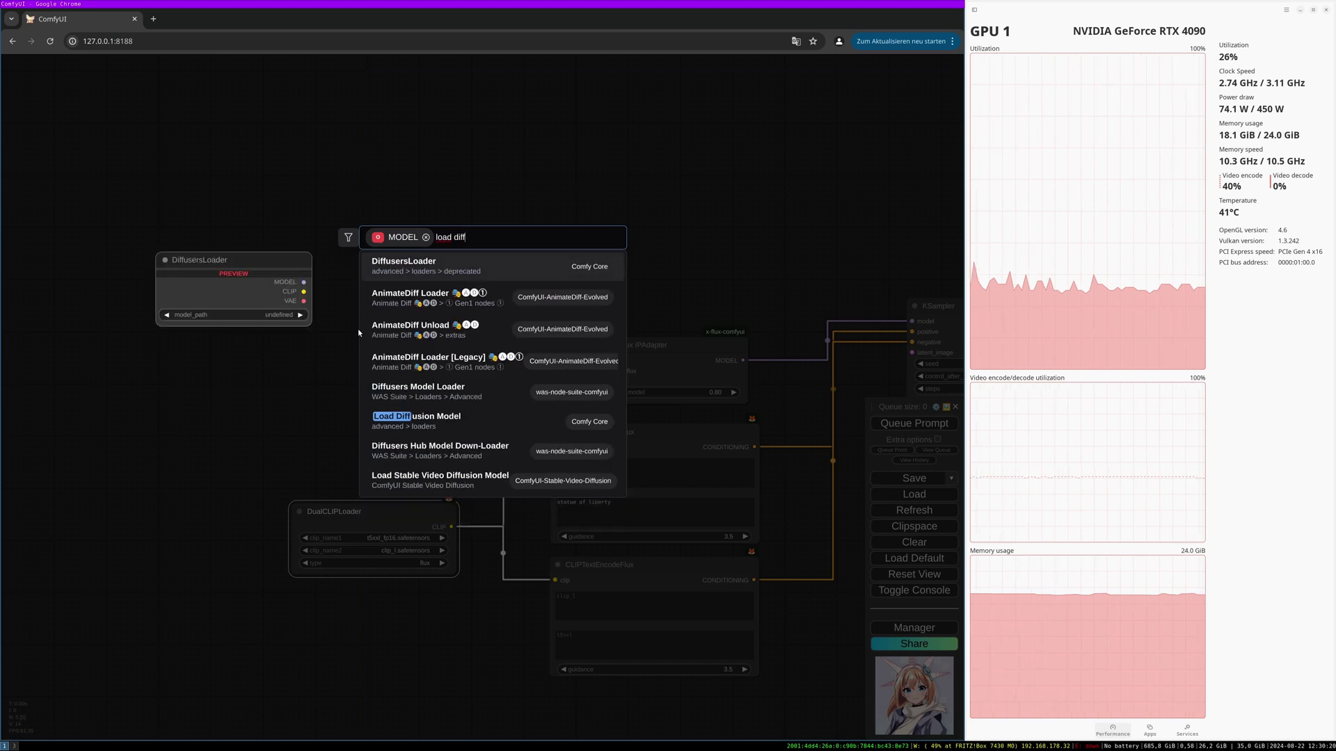
pyautogui.press('Down')
pyautogui.press('Down')
pyautogui.press('Down')
pyautogui.press('Down')
pyautogui.press('Down')
pyautogui.press('Return')
pyautogui.click(424, 329)
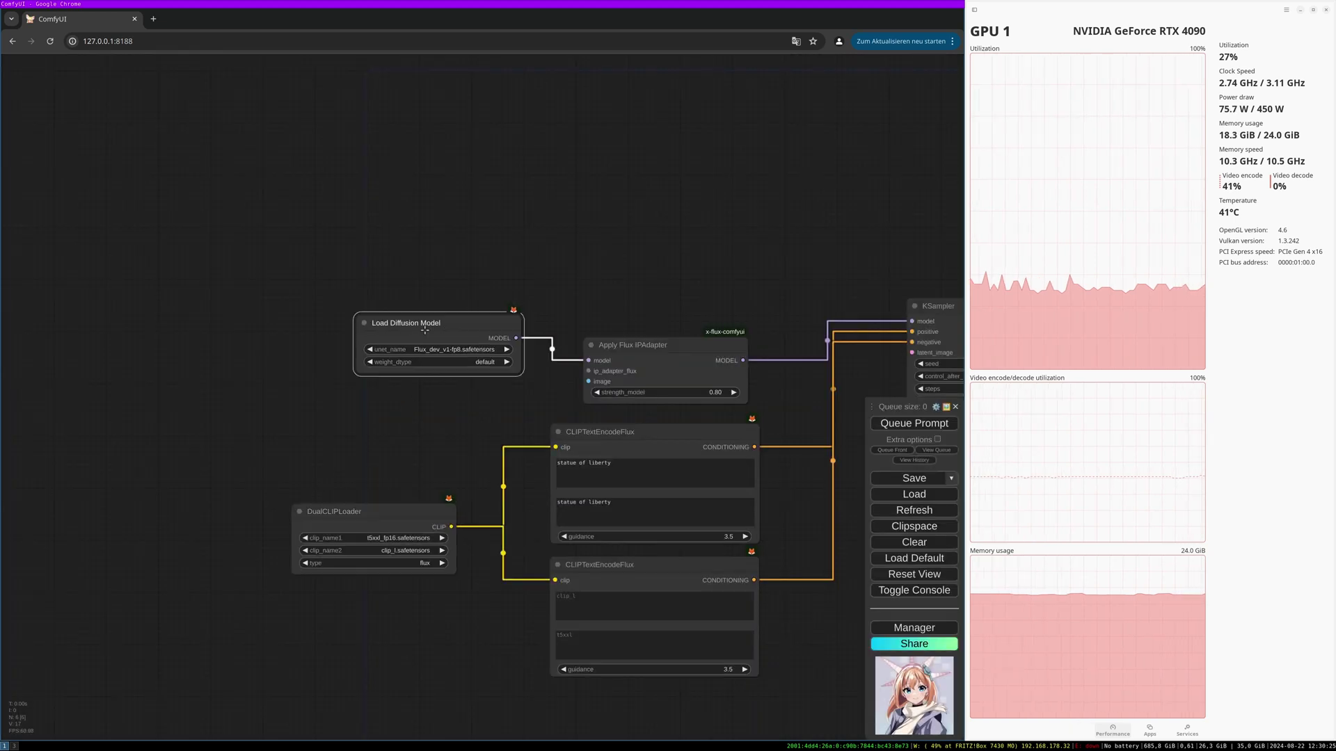
# Place the Load Diffusion Model node above the DualCLIPLoader and set its unet_name to Flux_dev_v1.safetensors
pyautogui.moveTo(425, 330); pyautogui.dragTo(320, 376)
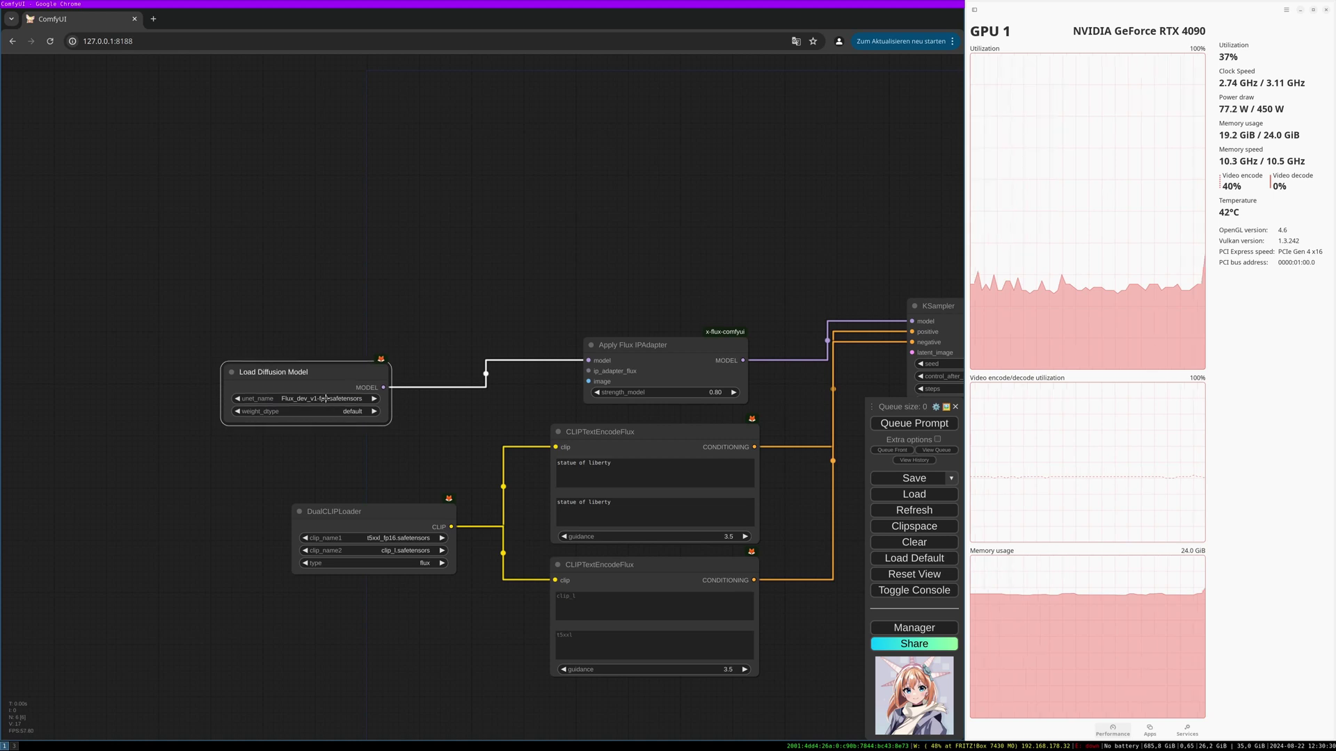
pyautogui.click(324, 401)
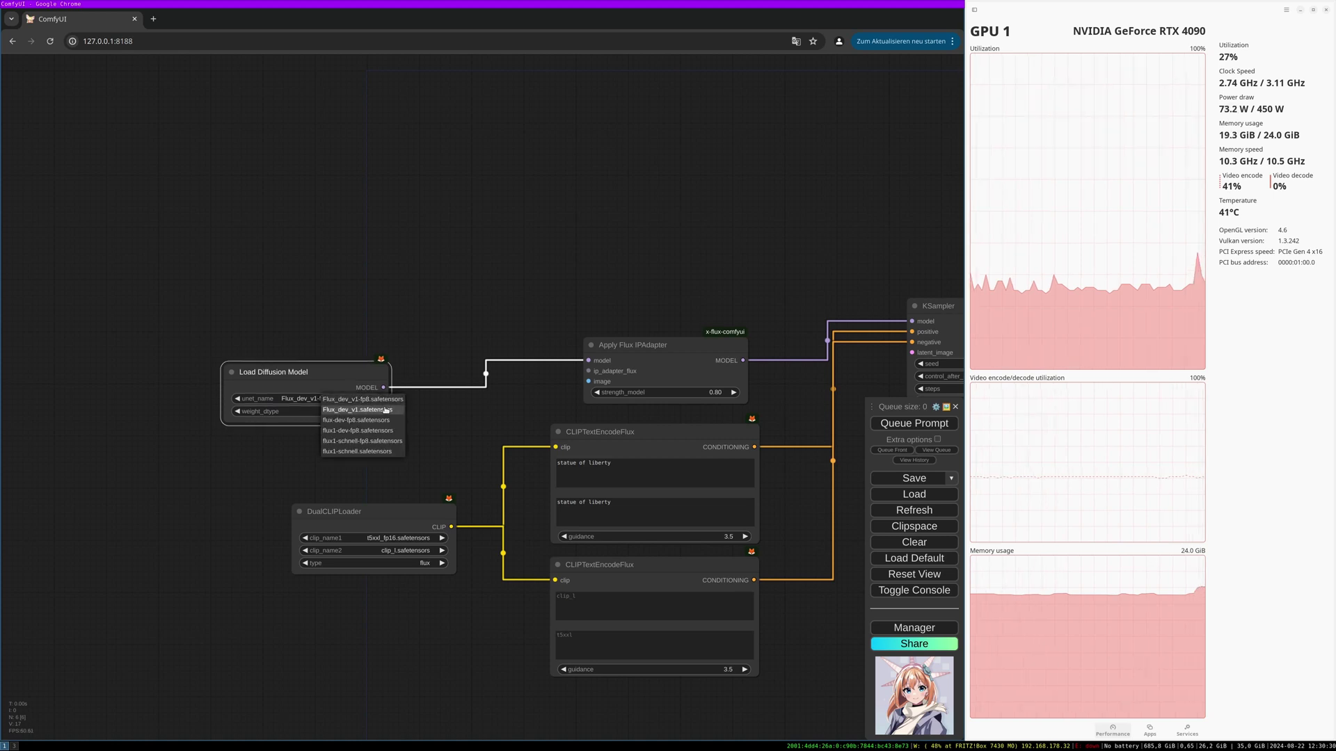
pyautogui.click(383, 410)
pyautogui.moveTo(351, 387); pyautogui.dragTo(418, 391)
# Add a Load Flux IPAdapter node feeding the ip_adapter_flux input of Apply Flux IPAdapter, and place it above the Load Diffusion Model node
pyautogui.moveTo(586, 371); pyautogui.dragTo(415, 289)
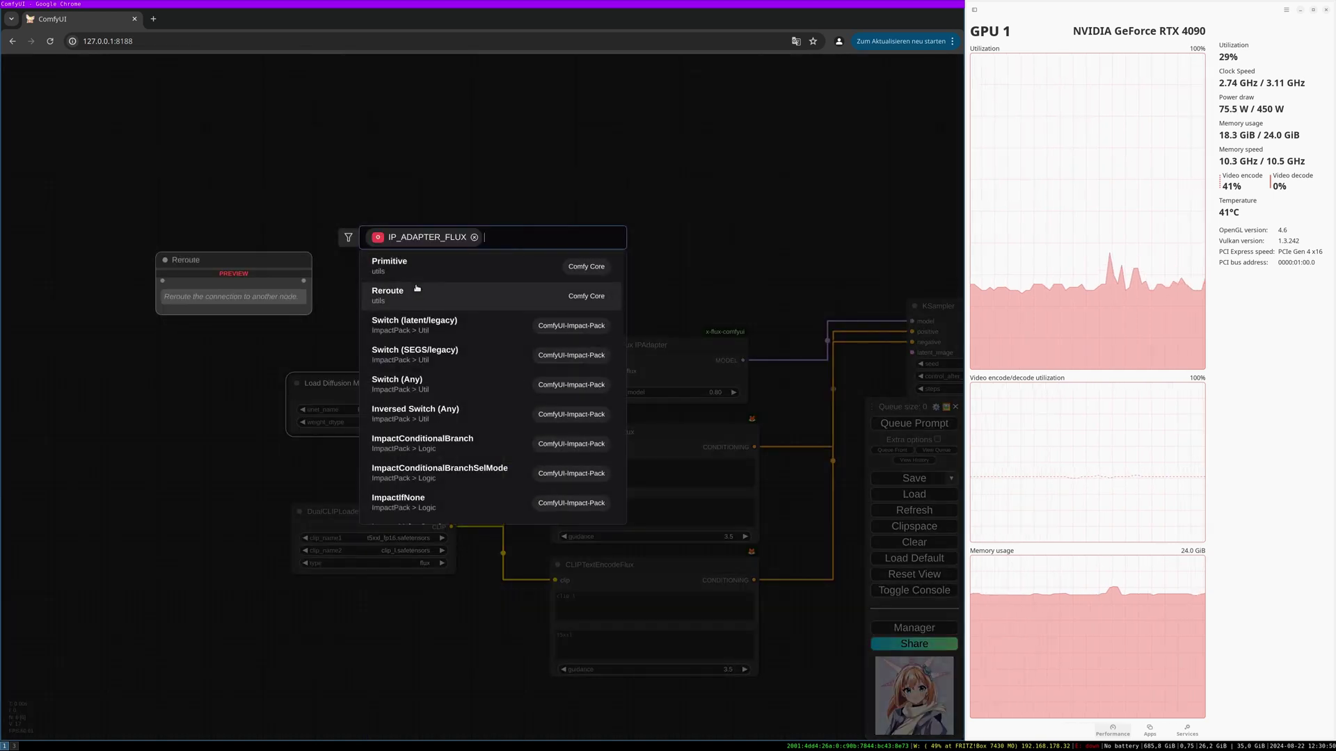
pyautogui.write('load')
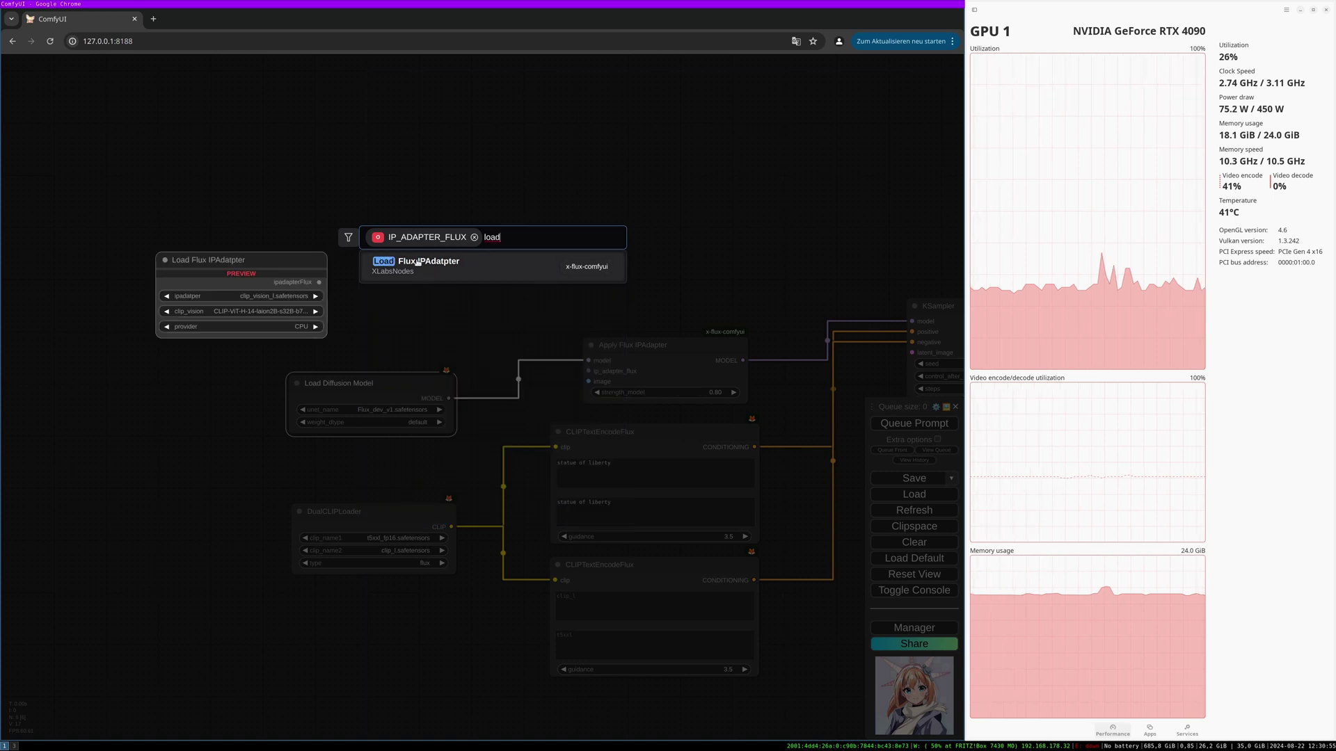
pyautogui.press('Return')
pyautogui.moveTo(469, 277); pyautogui.dragTo(340, 271)
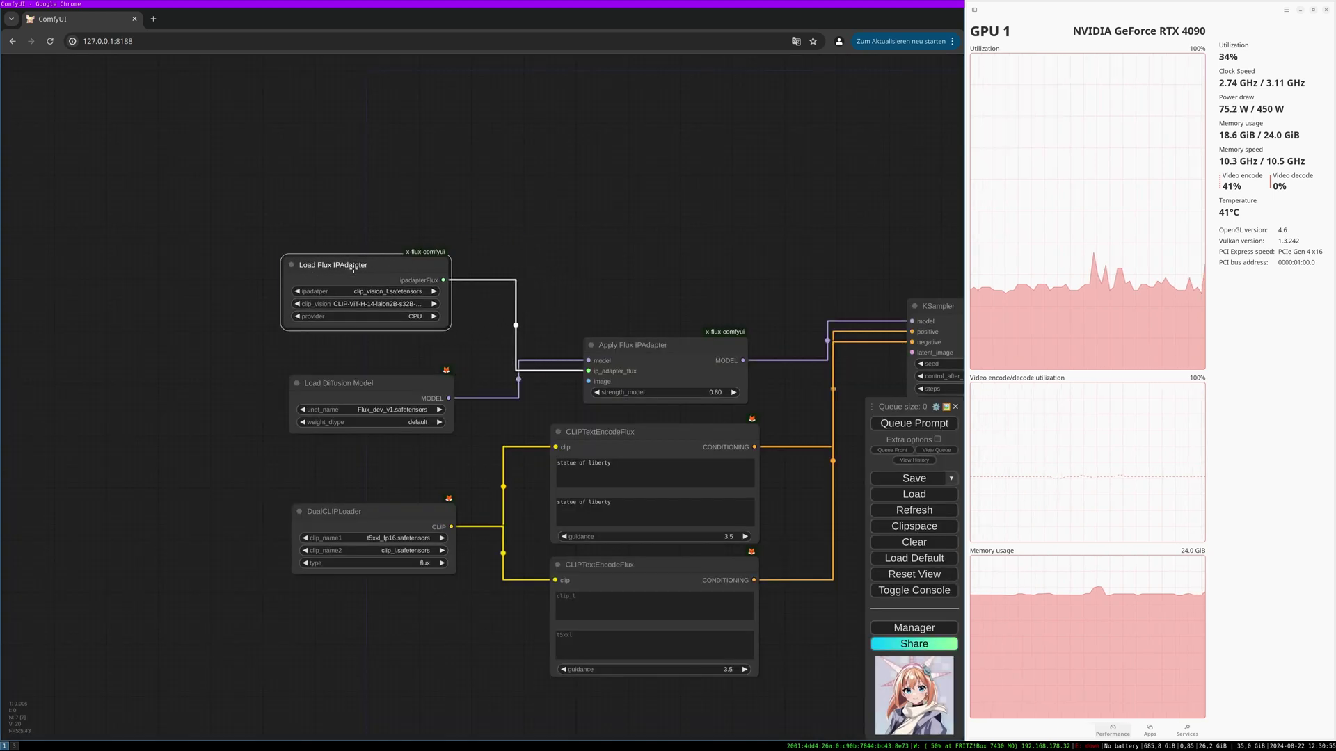
# Set the Load Flux IPAdapter node's adapter file to flux-ip-adapter.safetensors and its clip_vision to model.safetensors
pyautogui.click(415, 293)
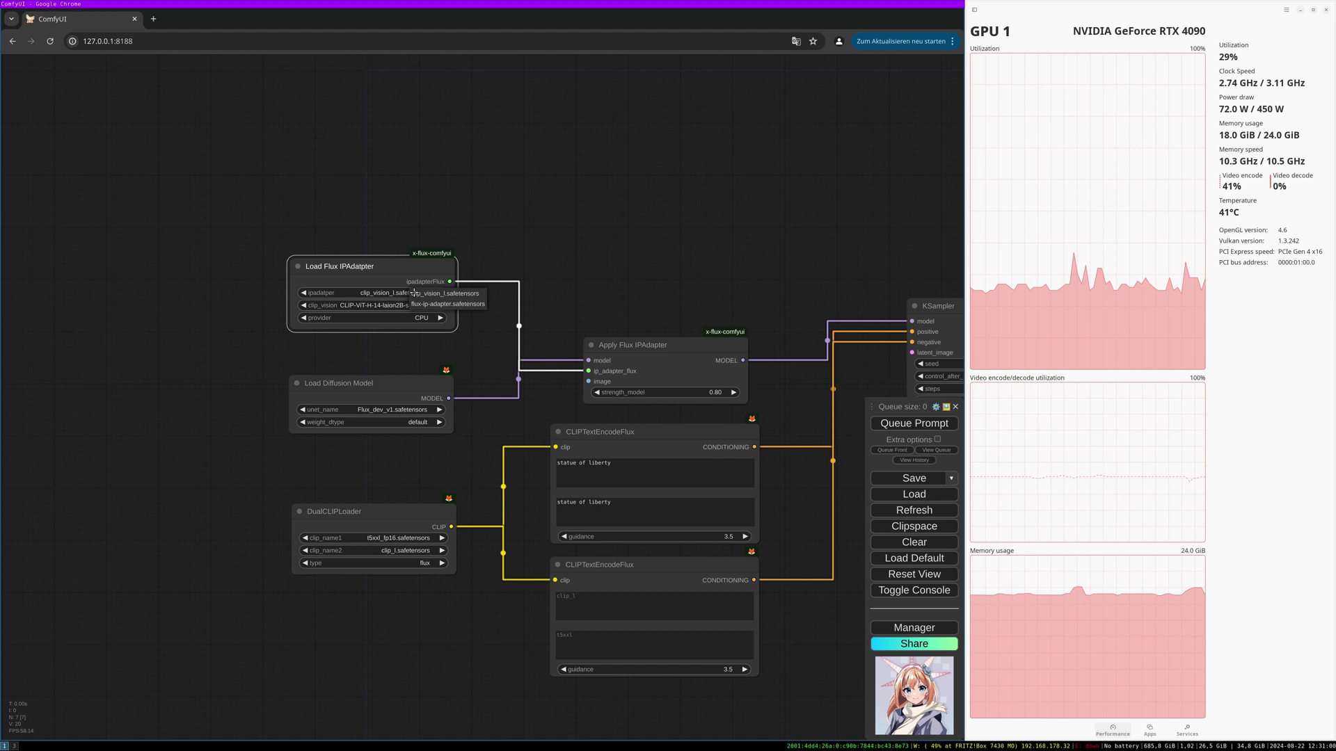
pyautogui.click(423, 304)
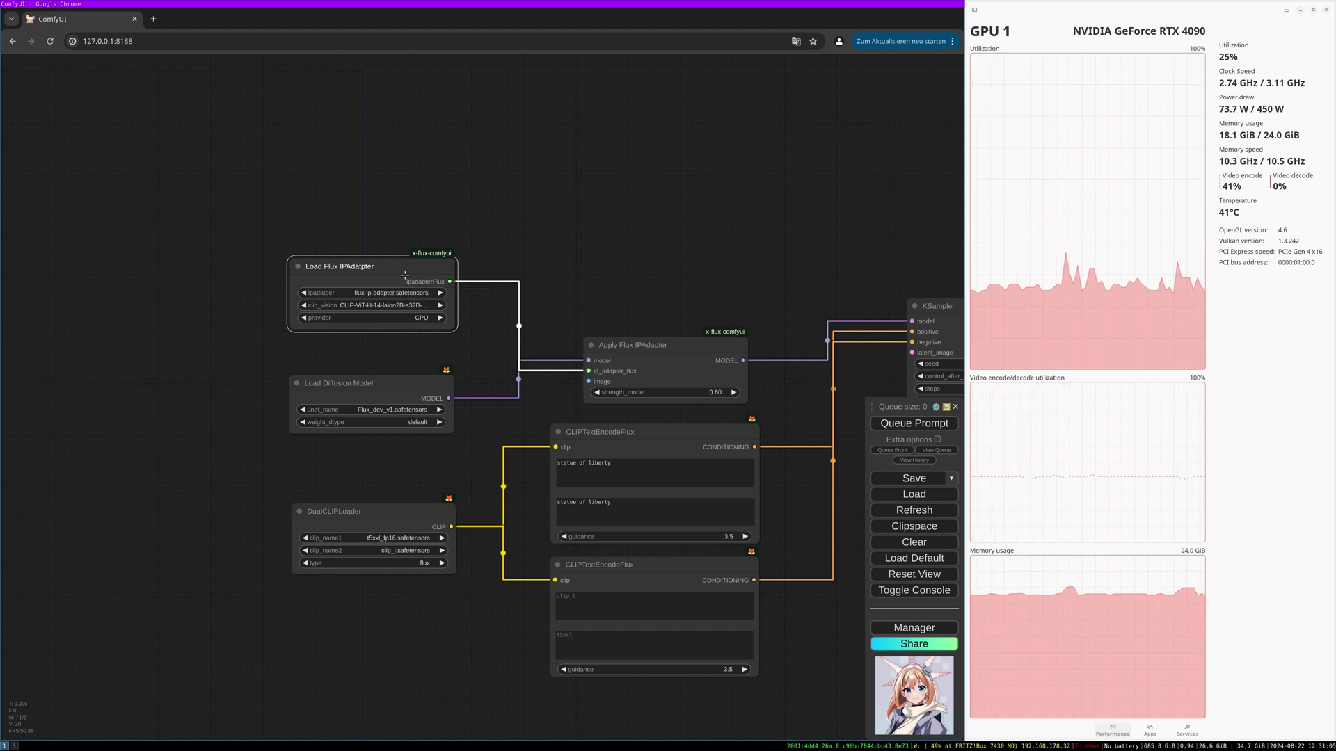
pyautogui.moveTo(351, 269); pyautogui.dragTo(350, 274)
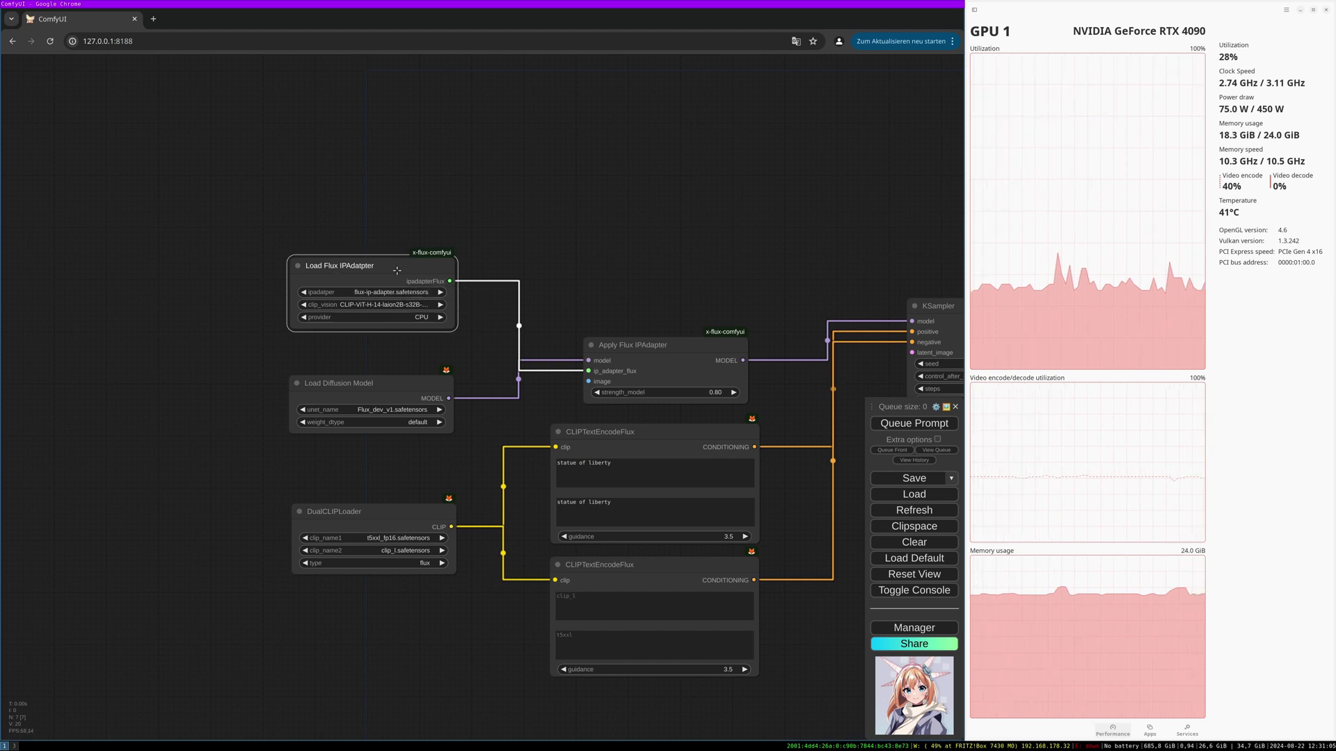
pyautogui.click(371, 311)
pyautogui.click(393, 334)
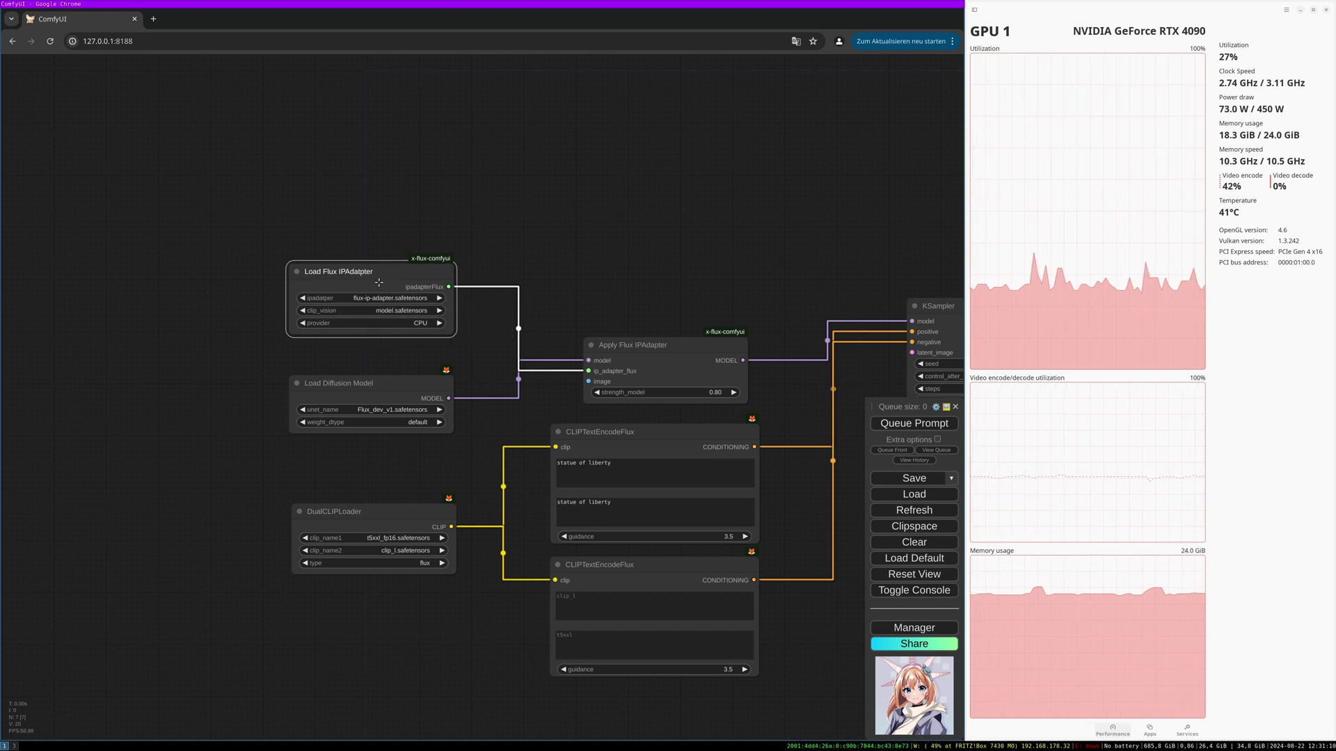
pyautogui.click(416, 324)
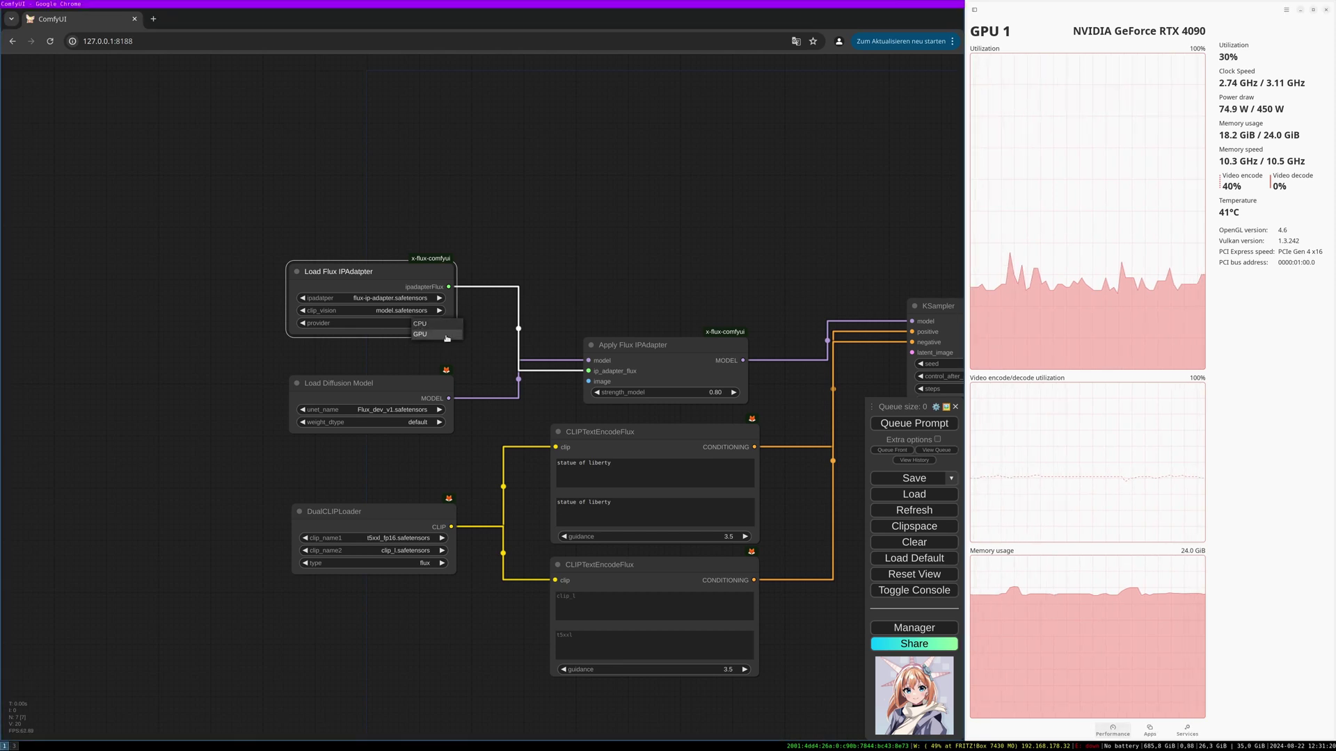
# Add an Empty Latent Image node feeding the KSampler's latent_image input and place it above the Apply Flux IPAdapter node
pyautogui.moveTo(838, 342); pyautogui.dragTo(539, 178)
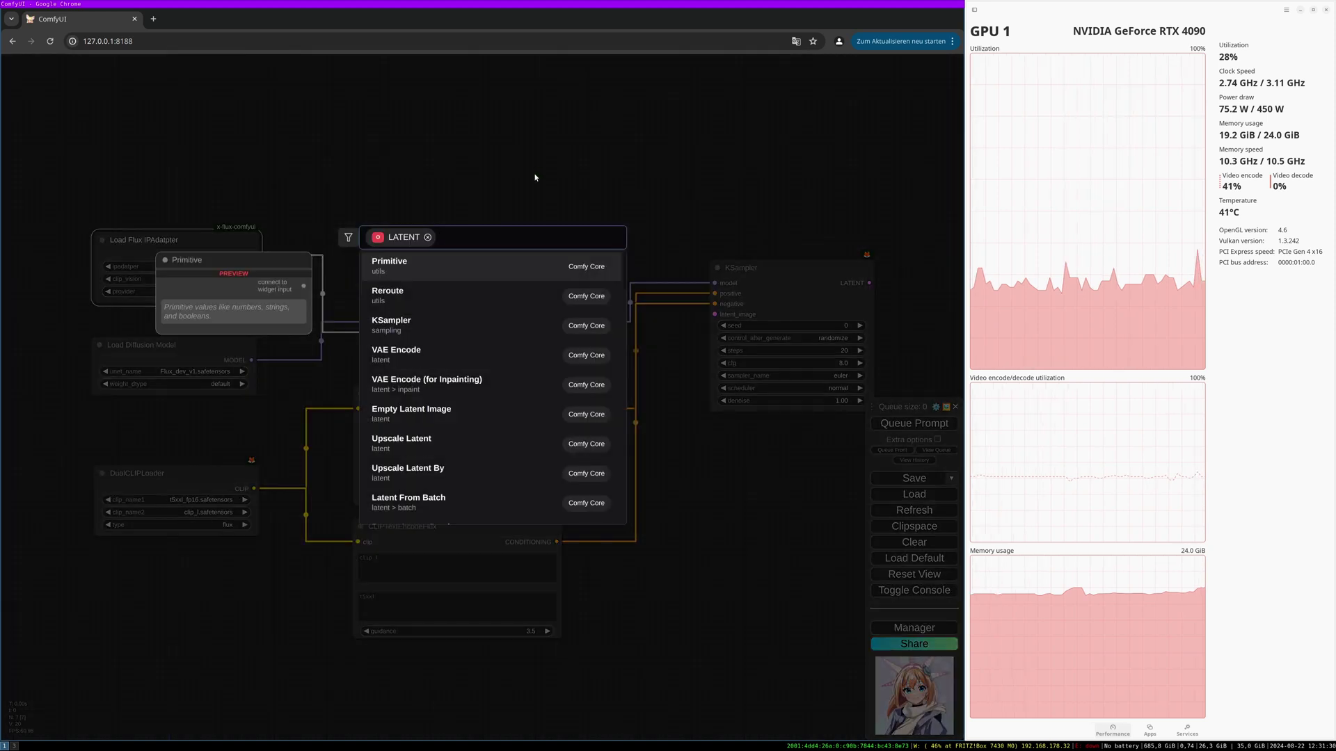
pyautogui.write('empty')
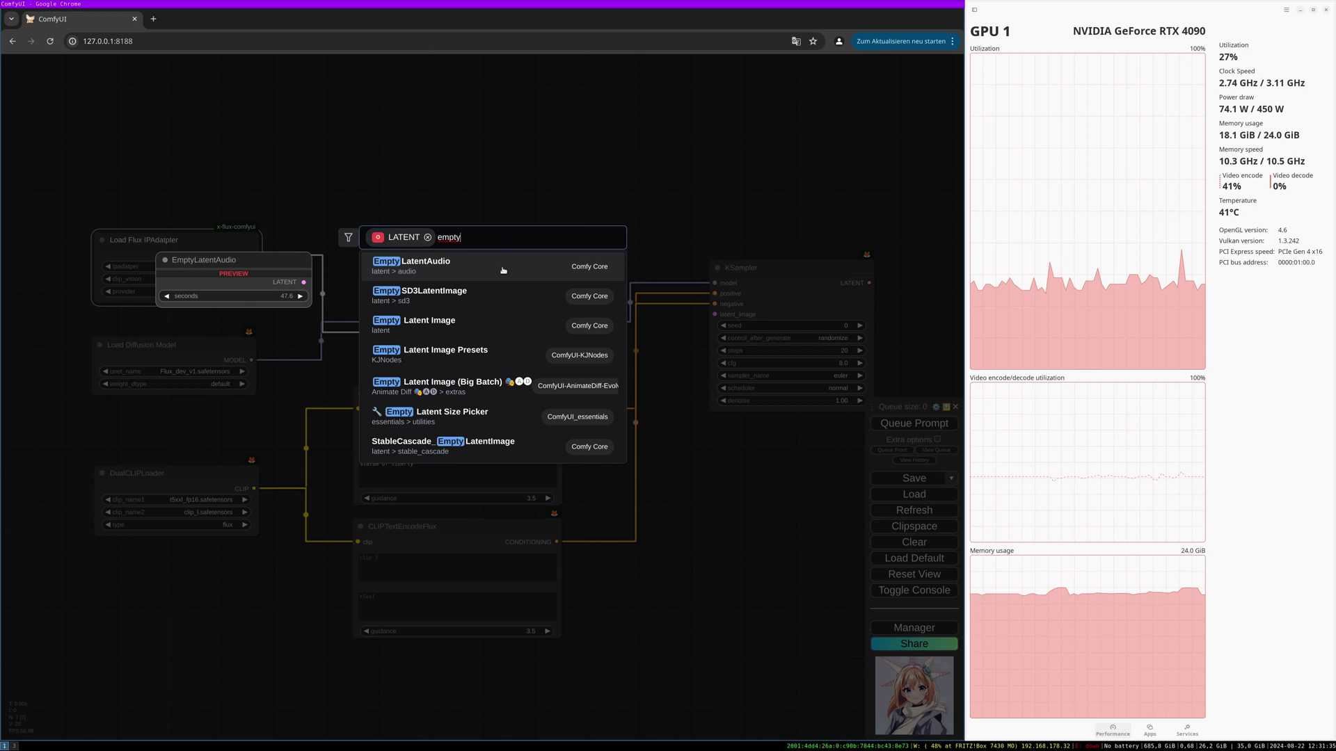
pyautogui.click(496, 323)
pyautogui.moveTo(628, 167); pyautogui.dragTo(470, 179)
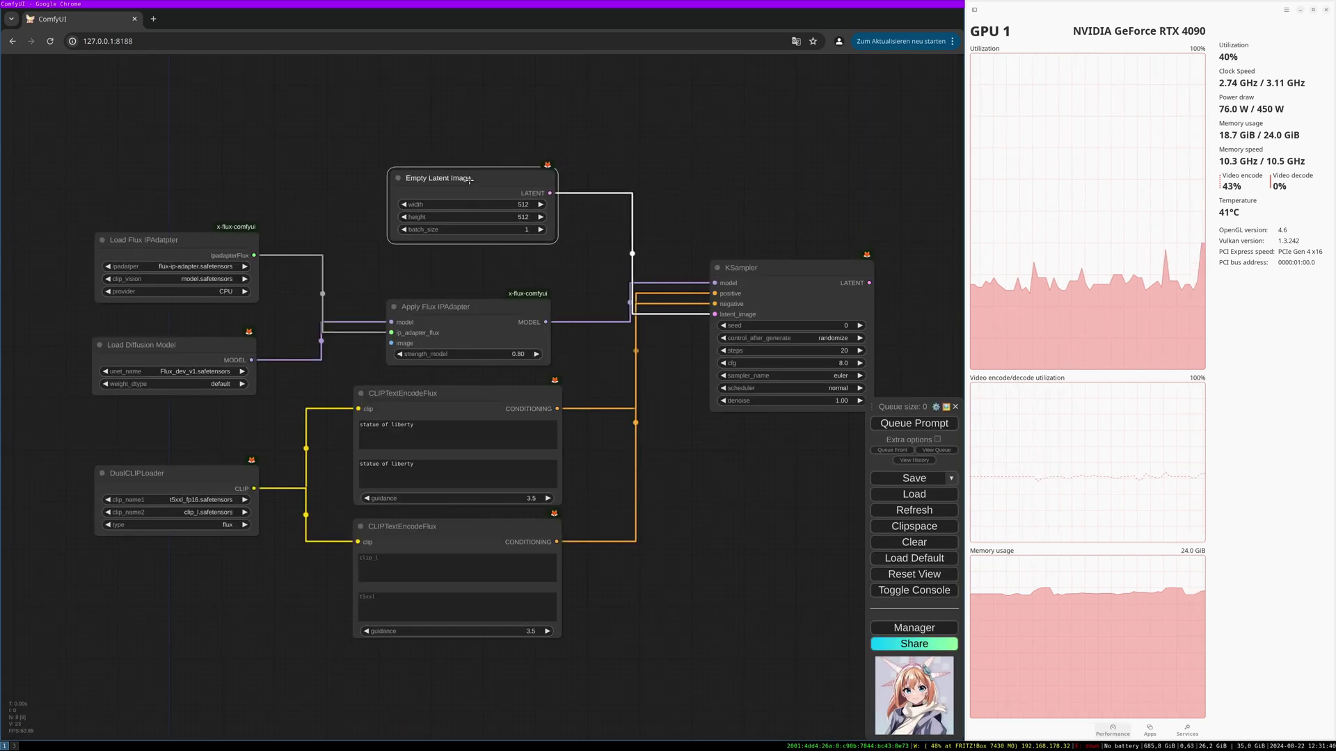
# Set both the width and the height of the Empty Latent Image node to 1024
pyautogui.click(507, 205)
pyautogui.write('1024')
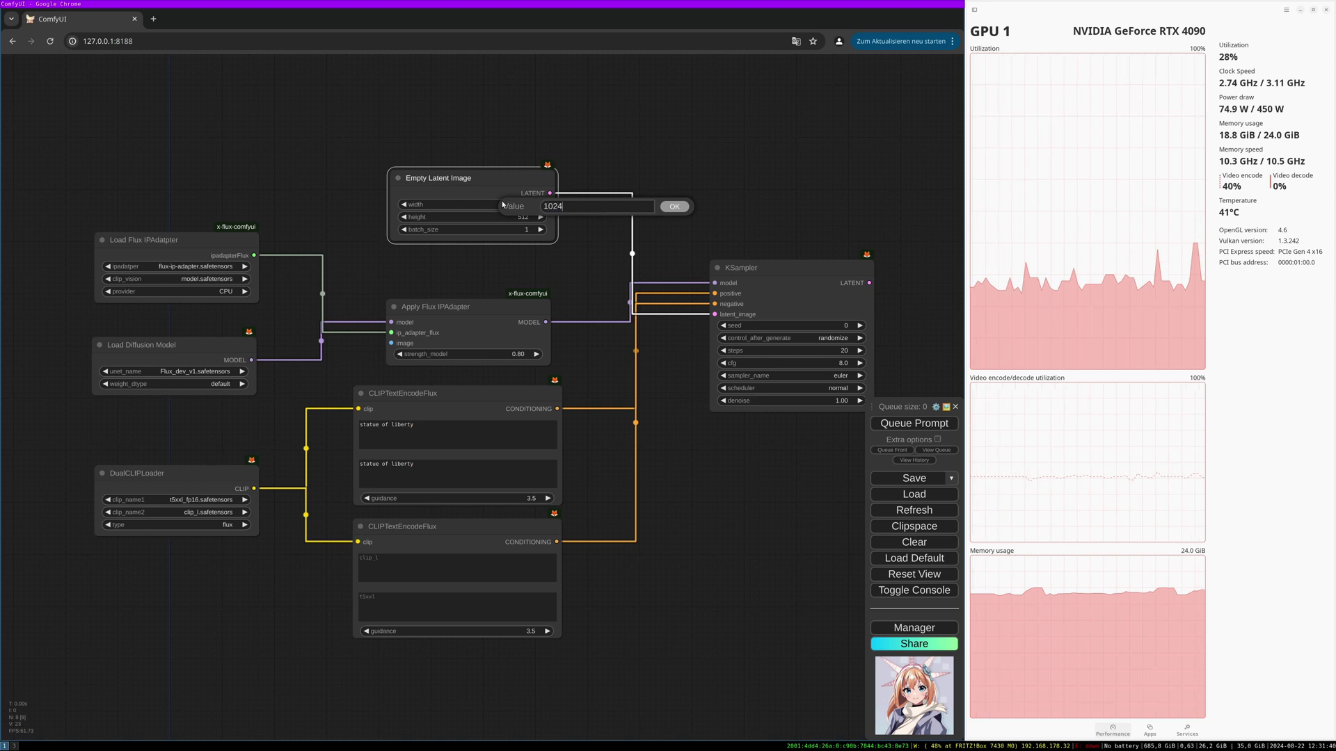
pyautogui.click(674, 206)
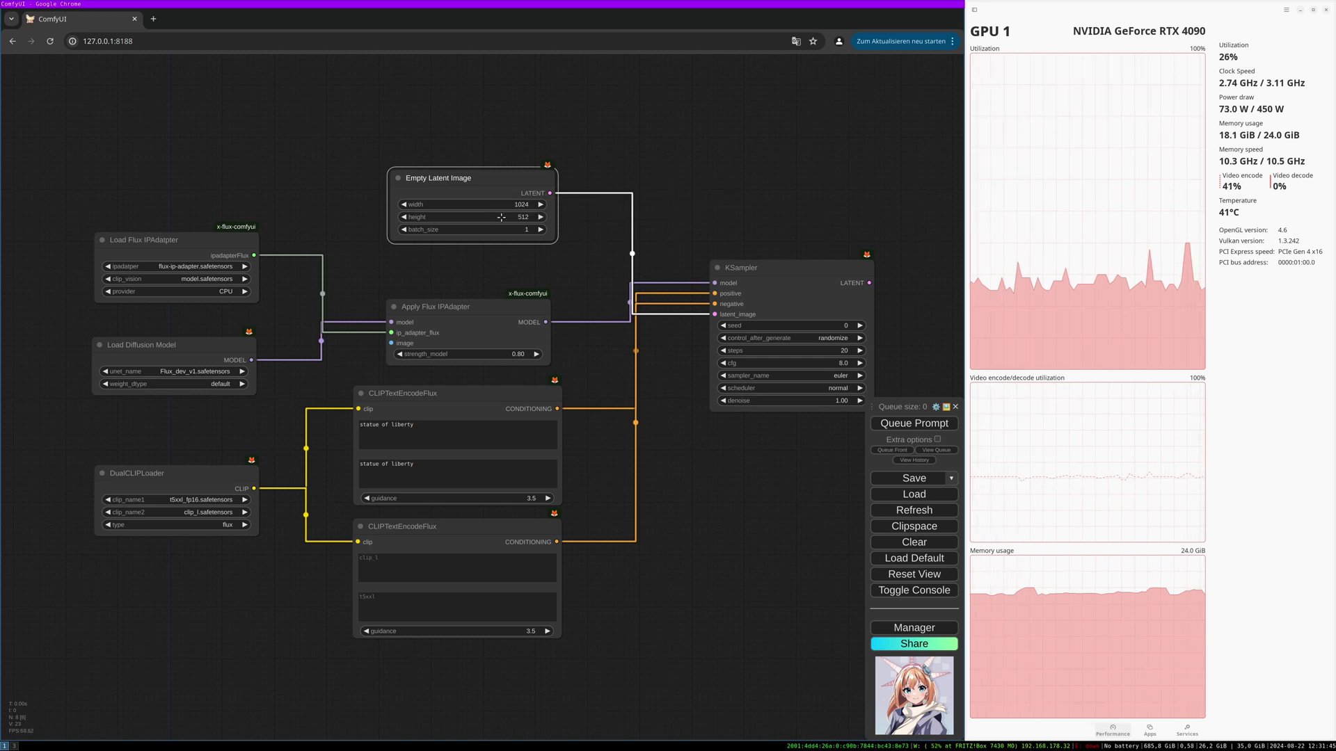
pyautogui.click(500, 217)
pyautogui.write('1024')
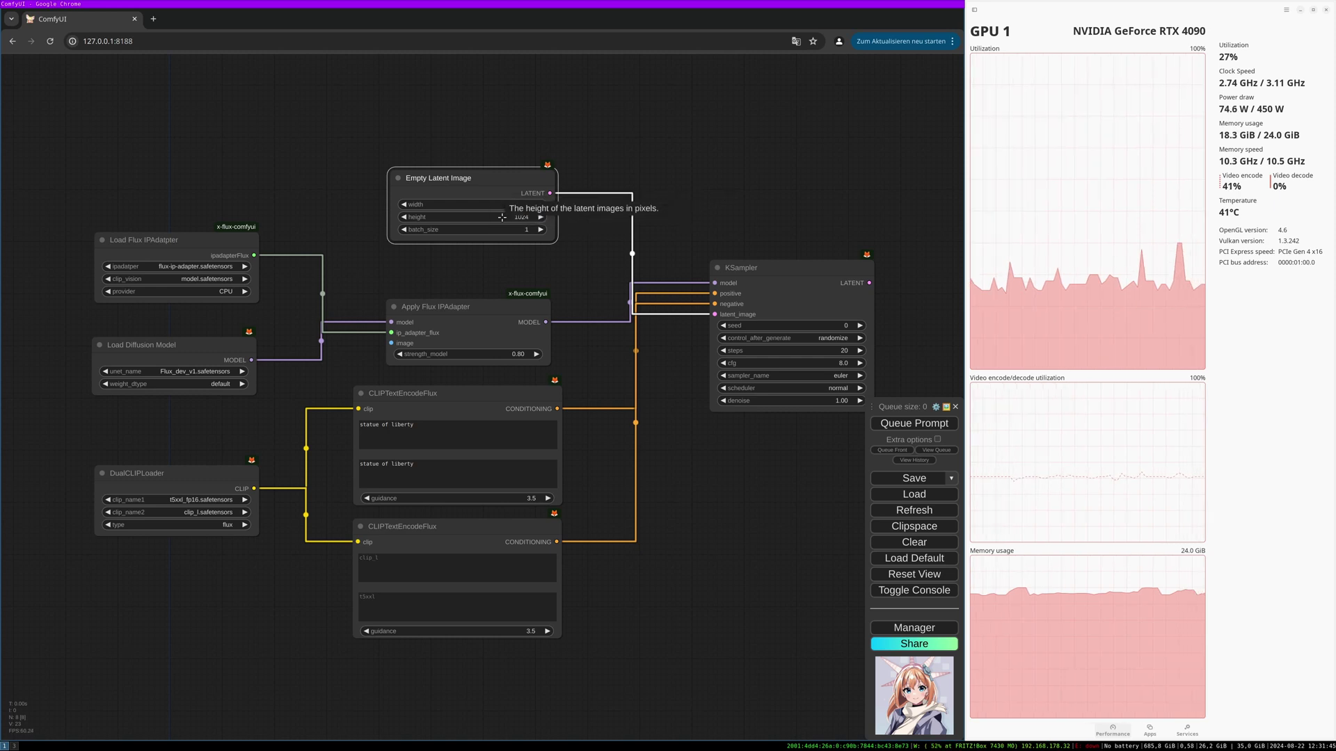
pyautogui.press('Return')
# Add a Load Image node feeding the image input of Apply Flux IPAdapter, and choose the Orange_short_haired_anime_girl portrait as its image
pyautogui.moveTo(382, 343); pyautogui.dragTo(172, 135)
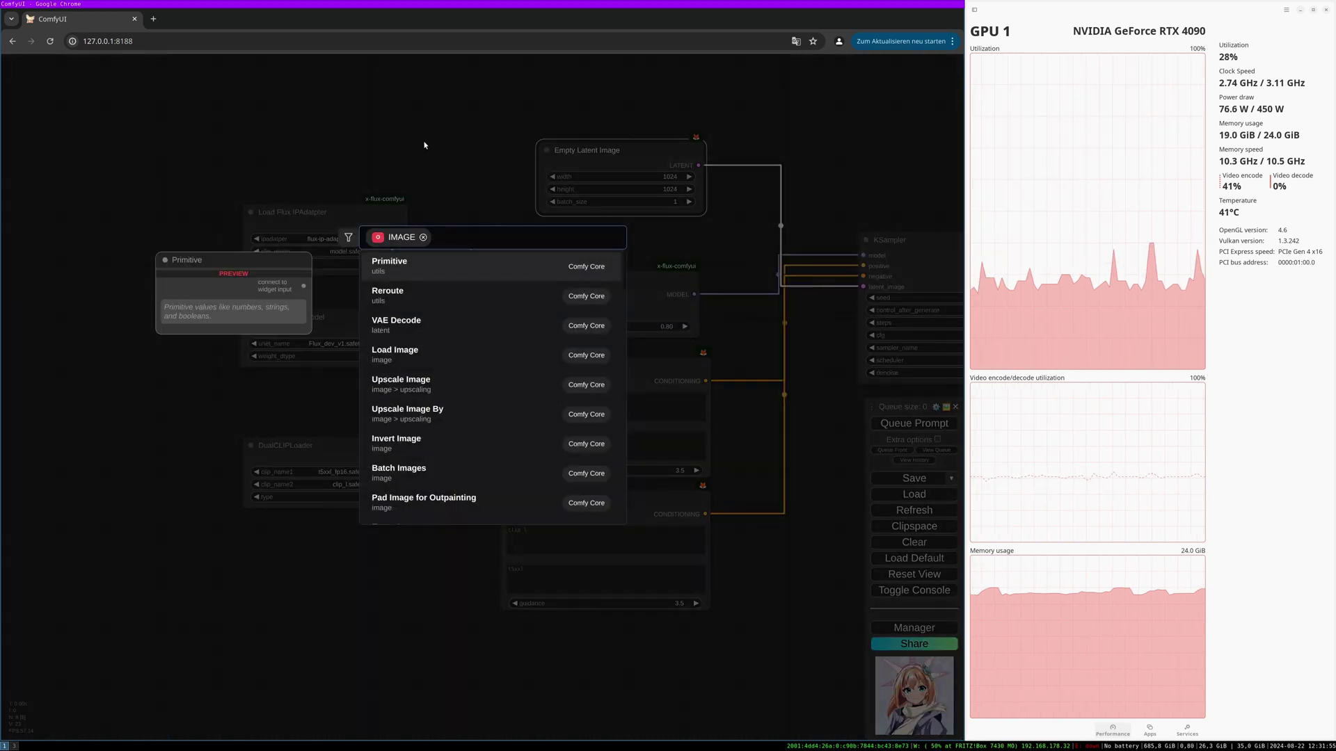
pyautogui.write('load ima')
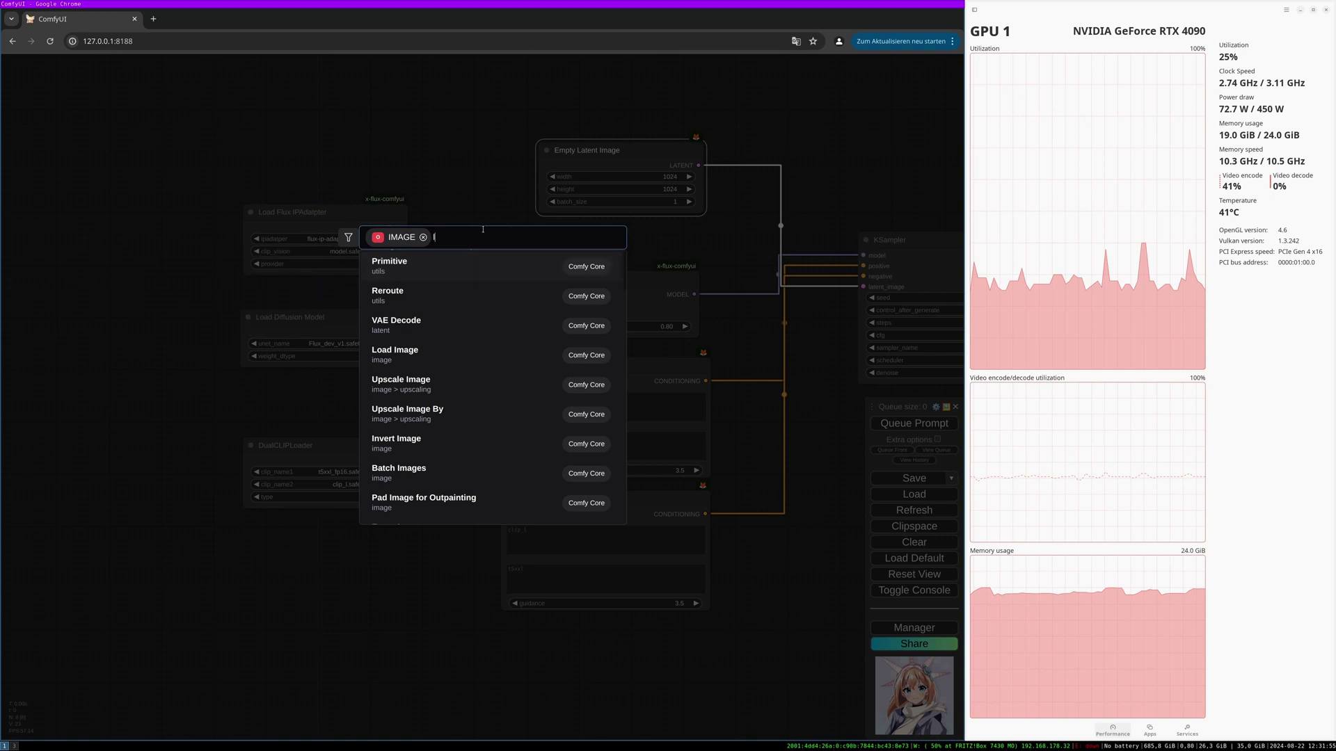
pyautogui.write('ge')
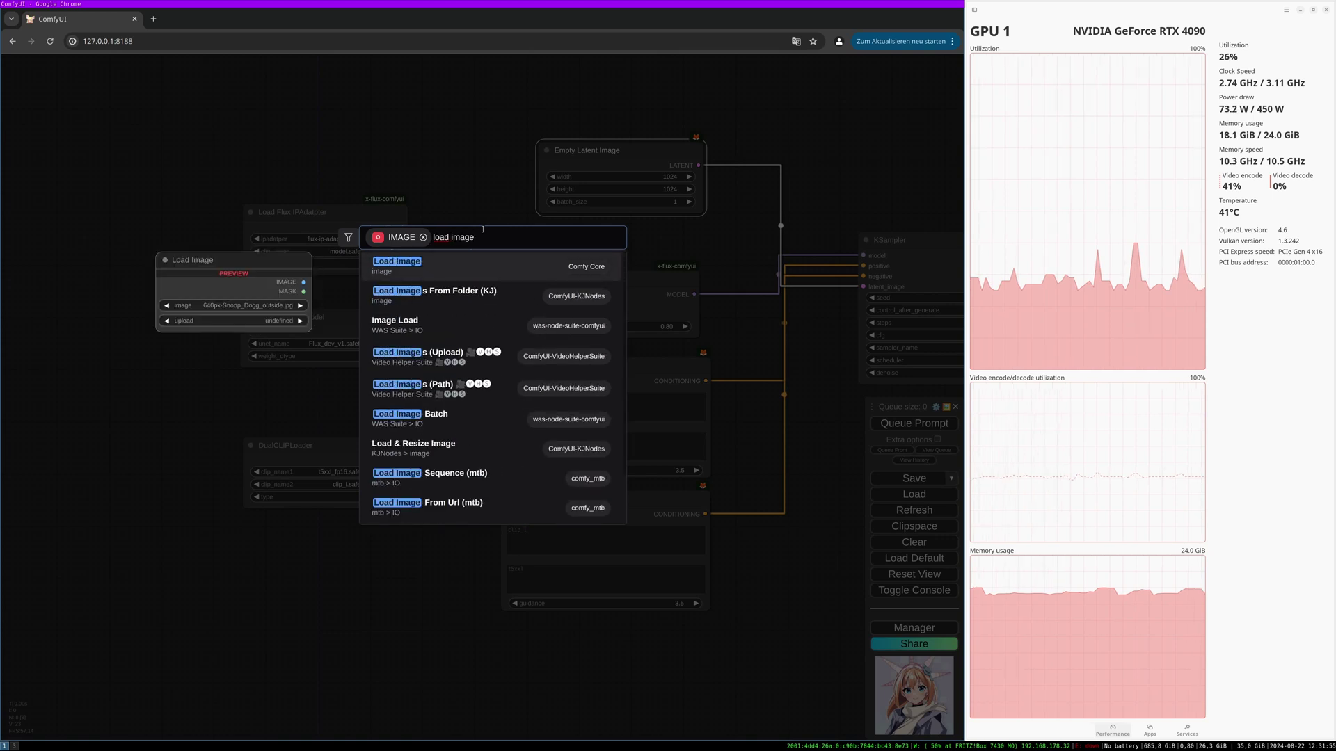
pyautogui.press('Return')
pyautogui.click(317, 148)
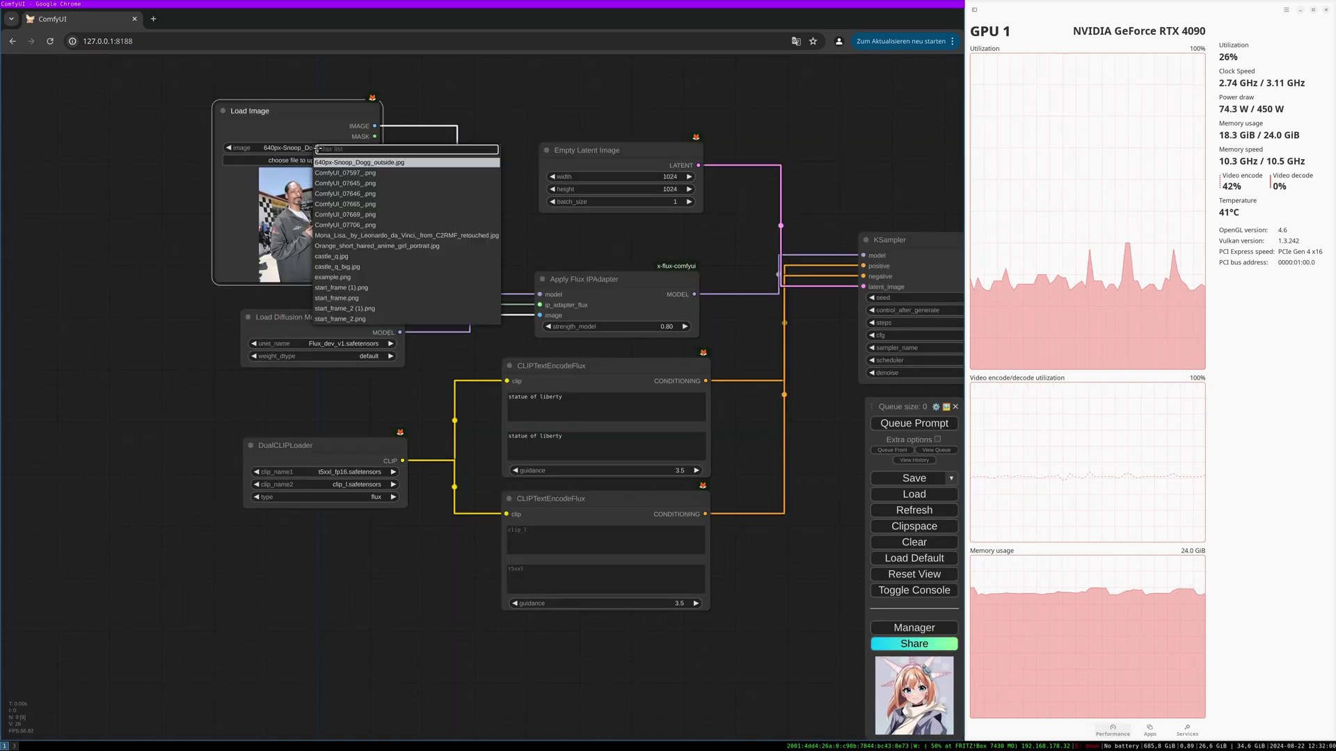
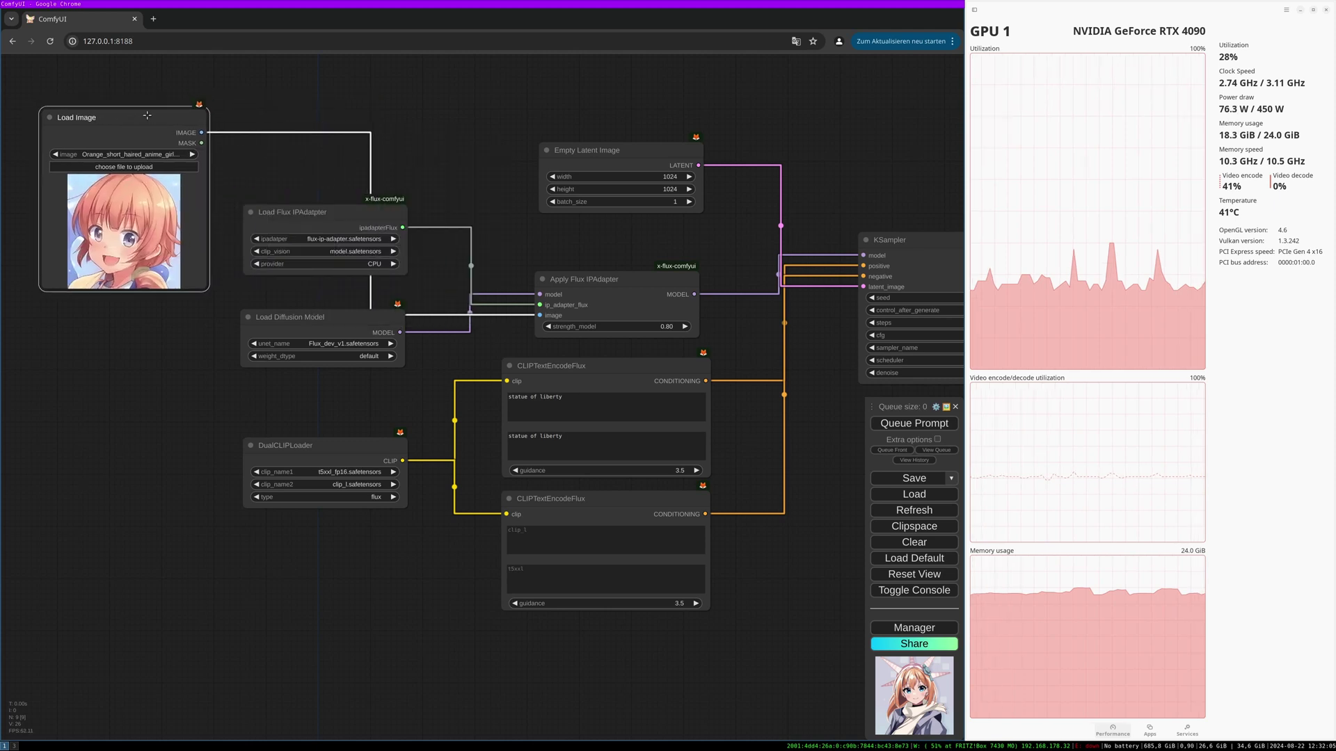
# Add an Upscale Image node that takes the Load Image node's IMAGE output, and place it beside that node
pyautogui.moveTo(305, 178); pyautogui.dragTo(289, 209)
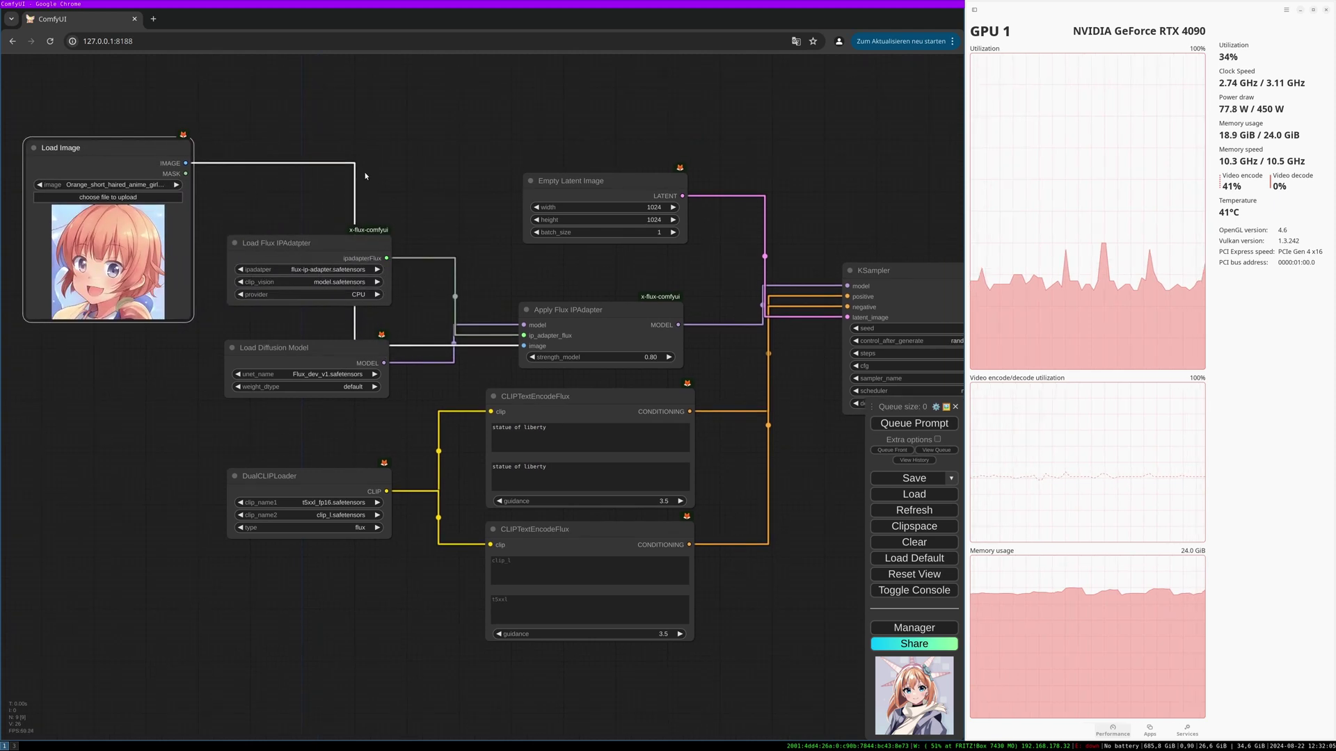
pyautogui.moveTo(186, 163); pyautogui.dragTo(258, 145)
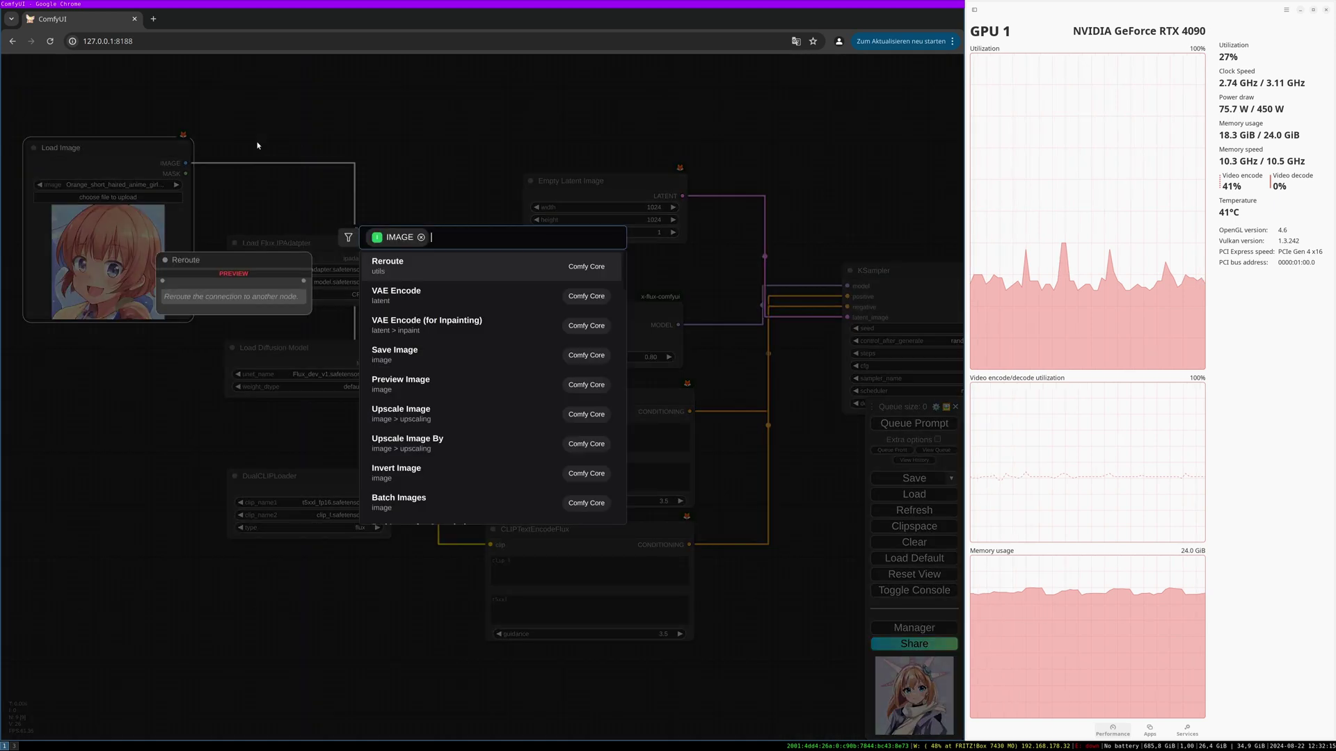
pyautogui.write('upscale')
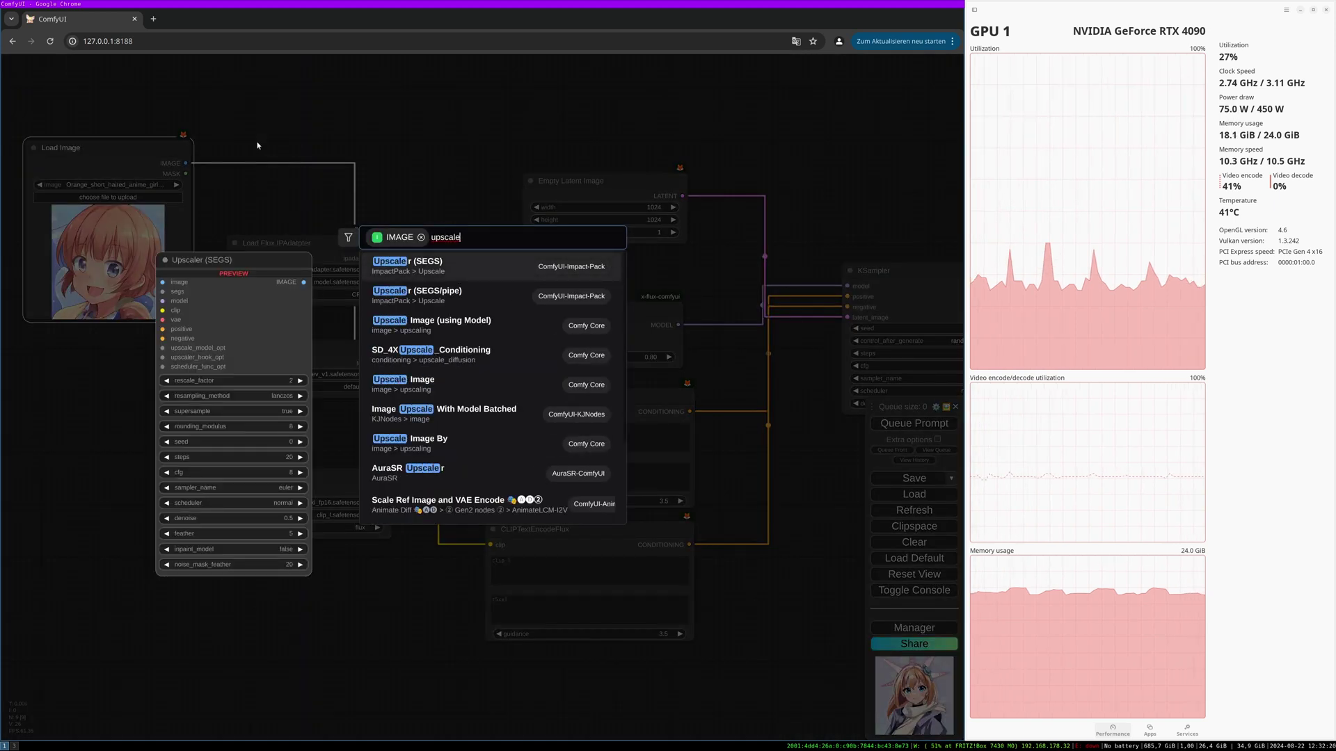
pyautogui.press('Down')
pyautogui.press('Down')
pyautogui.press('Down')
pyautogui.press('Down')
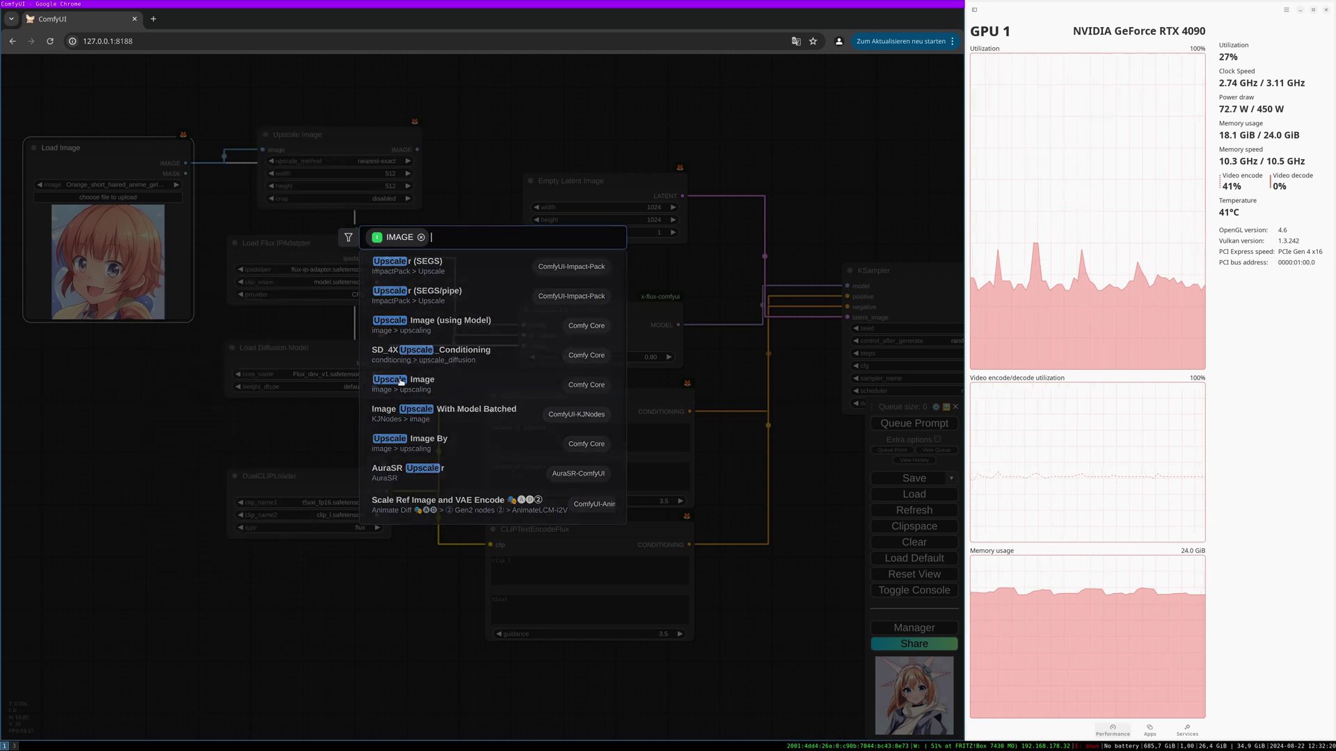
pyautogui.press('Return')
pyautogui.moveTo(328, 133); pyautogui.dragTo(323, 132)
# Set the Upscale Image node's width and height to 1024 and connect its IMAGE output to the image input of Apply Flux IPAdapter
pyautogui.click(369, 171)
pyautogui.write('1024')
pyautogui.press('Return')
pyautogui.click(348, 185)
pyautogui.write('1024')
pyautogui.press('Return')
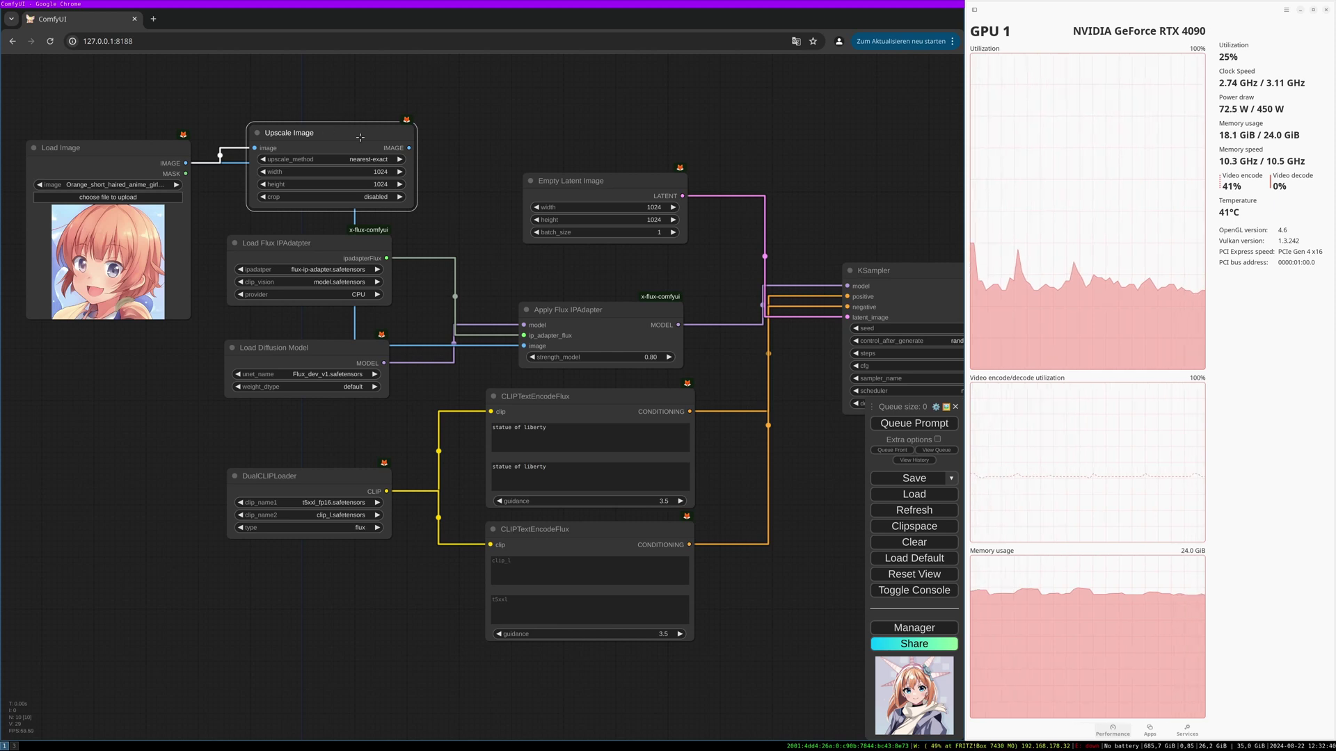
pyautogui.moveTo(422, 148); pyautogui.dragTo(479, 352)
pyautogui.moveTo(320, 136); pyautogui.dragTo(302, 138)
# Add a VAE Decode node on the KSampler's LATENT output and a Load VAE node feeding the decoder's vae input
pyautogui.moveTo(739, 402); pyautogui.dragTo(533, 418)
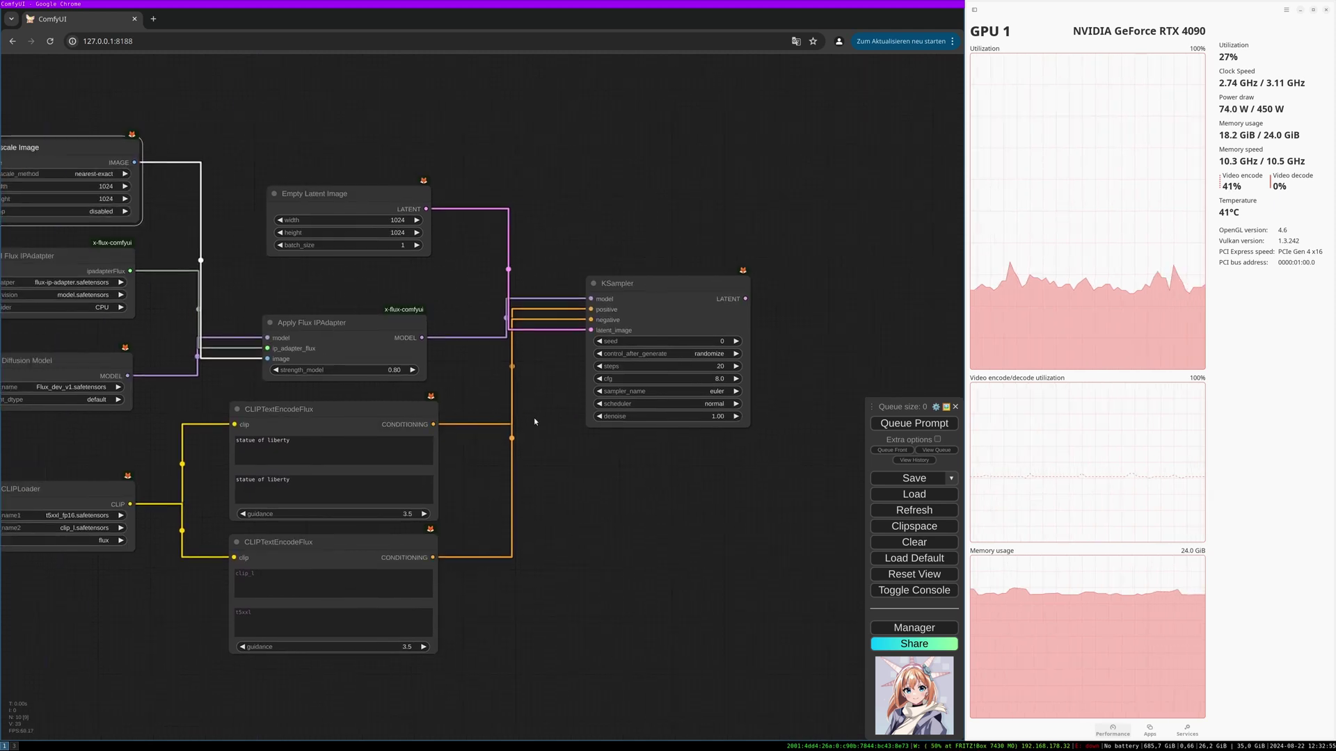
pyautogui.moveTo(749, 298); pyautogui.dragTo(818, 311)
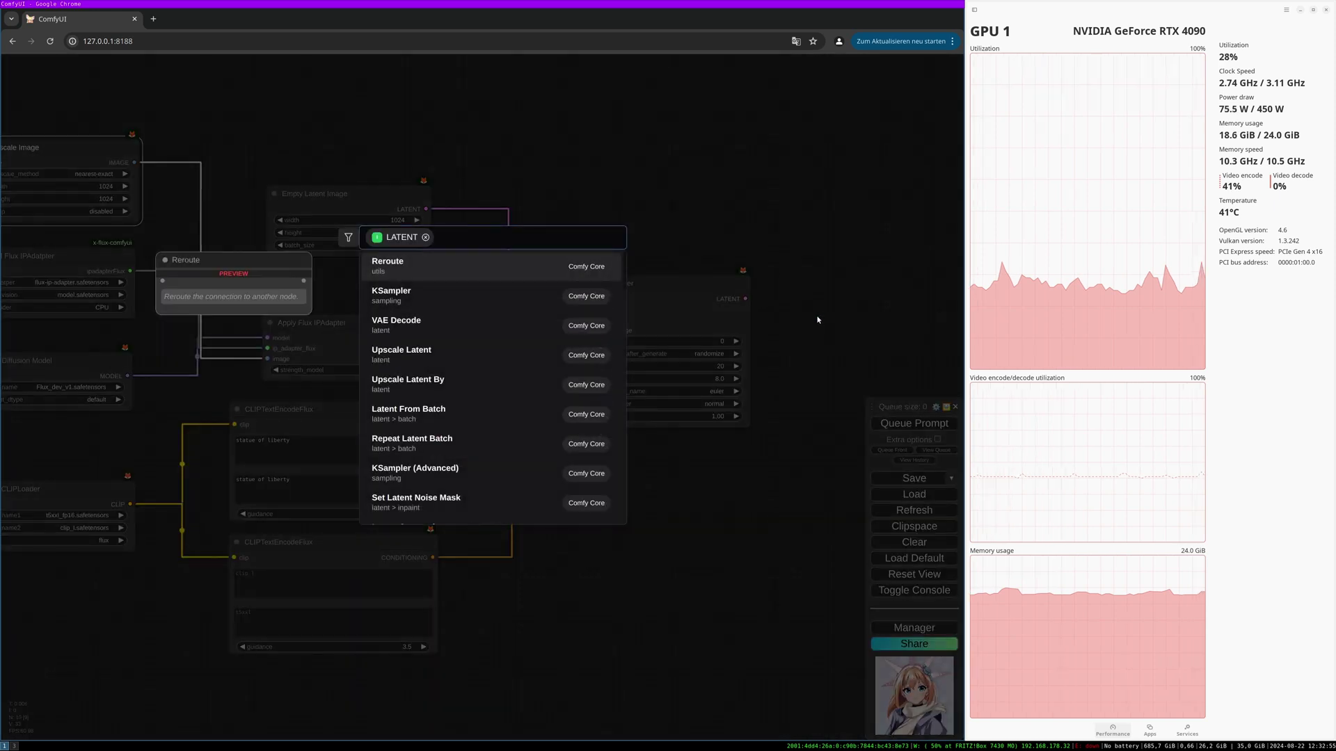
pyautogui.press('Escape')
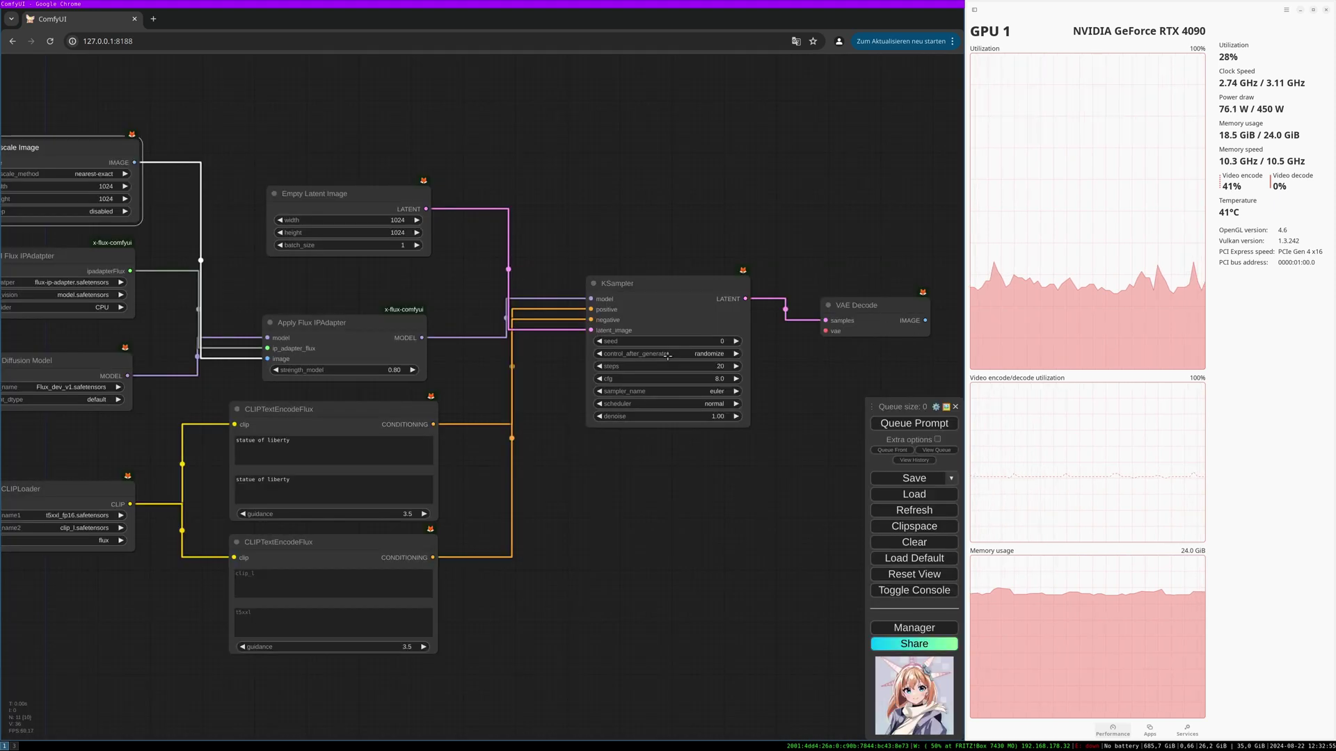
pyautogui.doubleClick(198, 451)
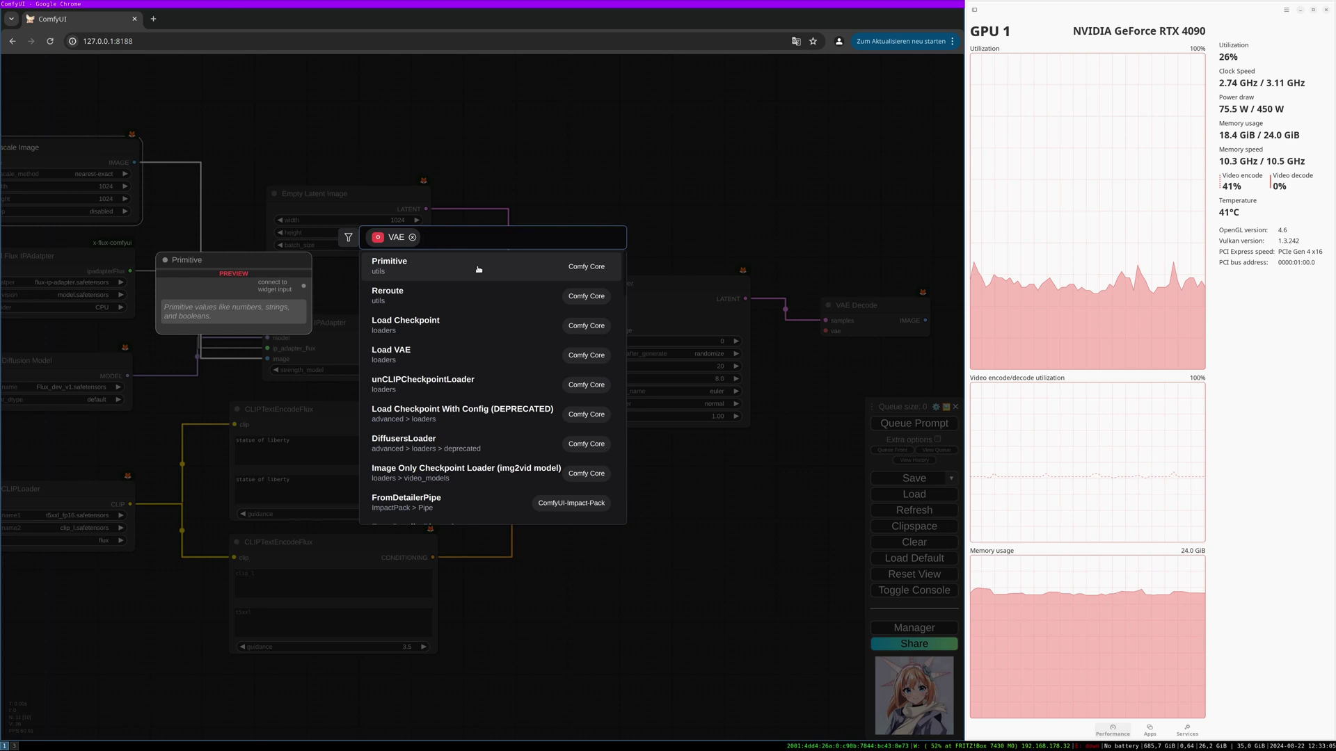
pyautogui.click(472, 352)
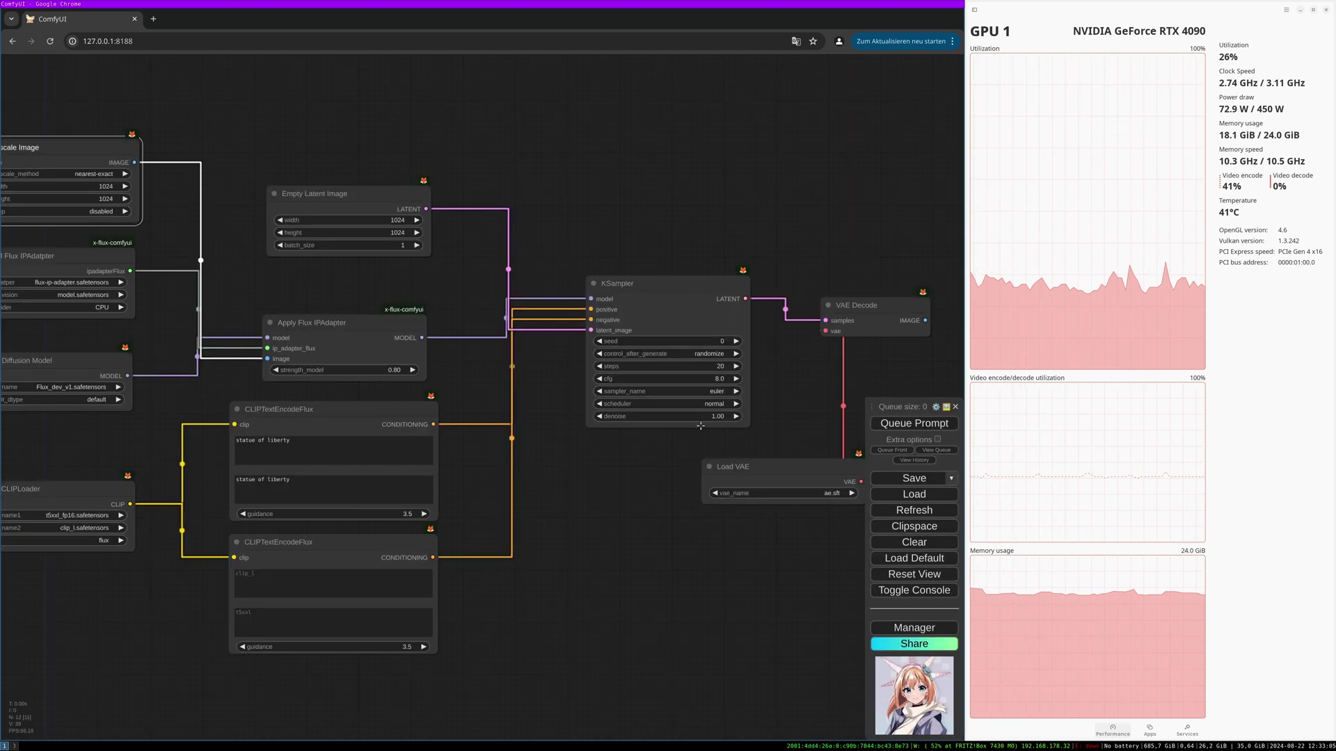
# Move the Load VAE node directly below KSampler and add a Save Image node on VAE Decode's IMAGE output
pyautogui.moveTo(845, 495); pyautogui.dragTo(734, 506)
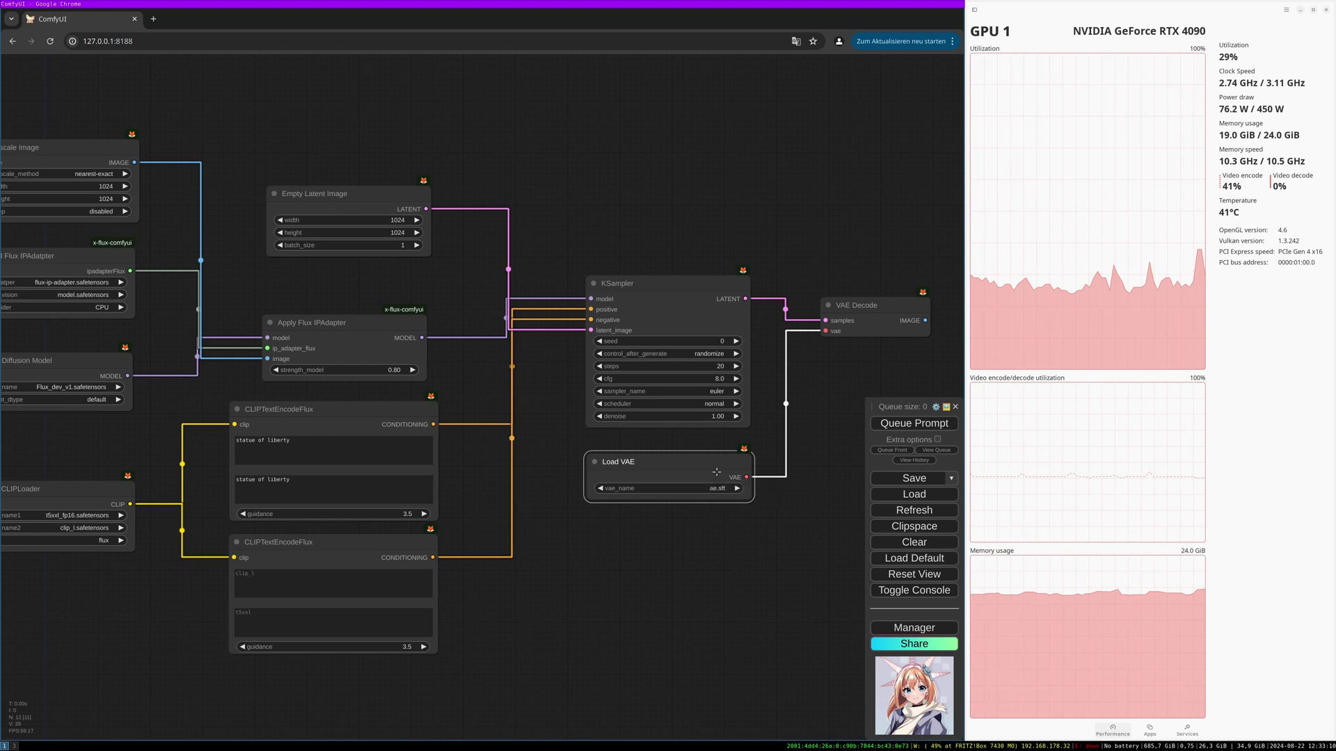
pyautogui.moveTo(825, 419); pyautogui.dragTo(679, 412)
pyautogui.moveTo(780, 313); pyautogui.dragTo(874, 310)
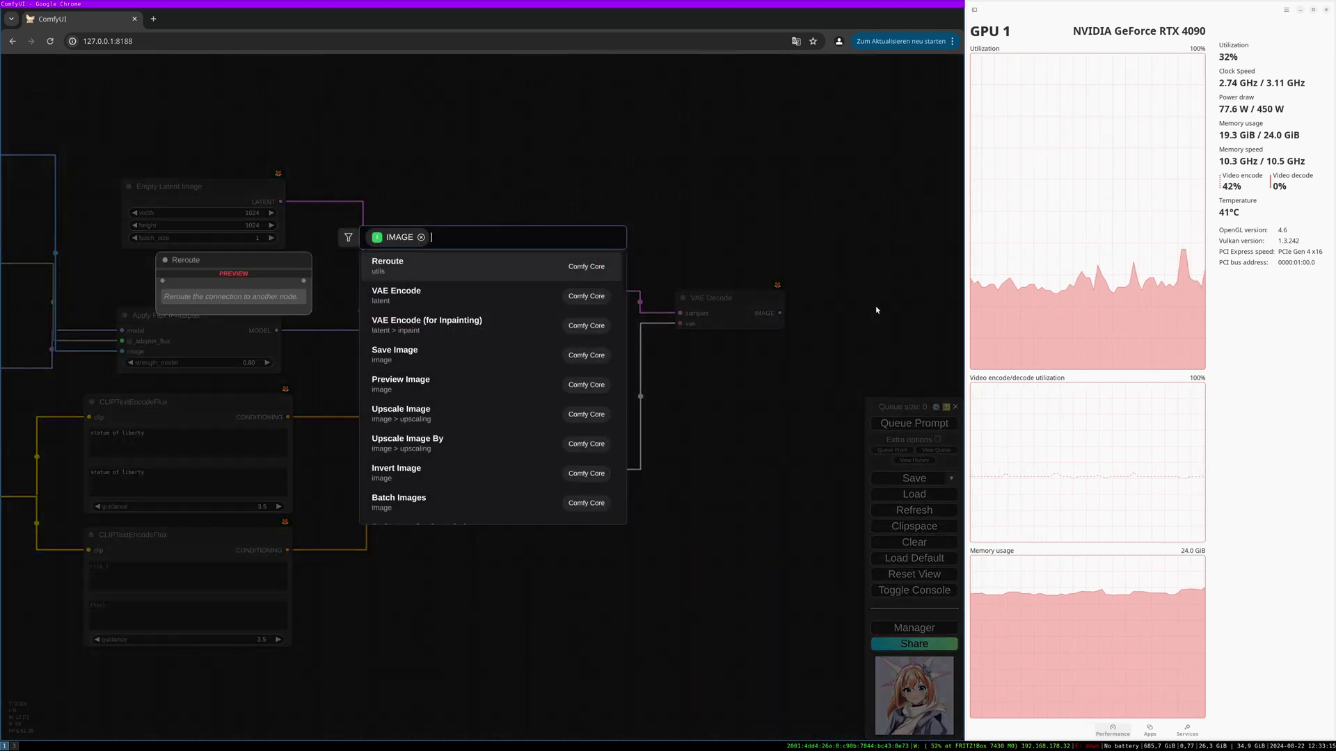
pyautogui.click(417, 355)
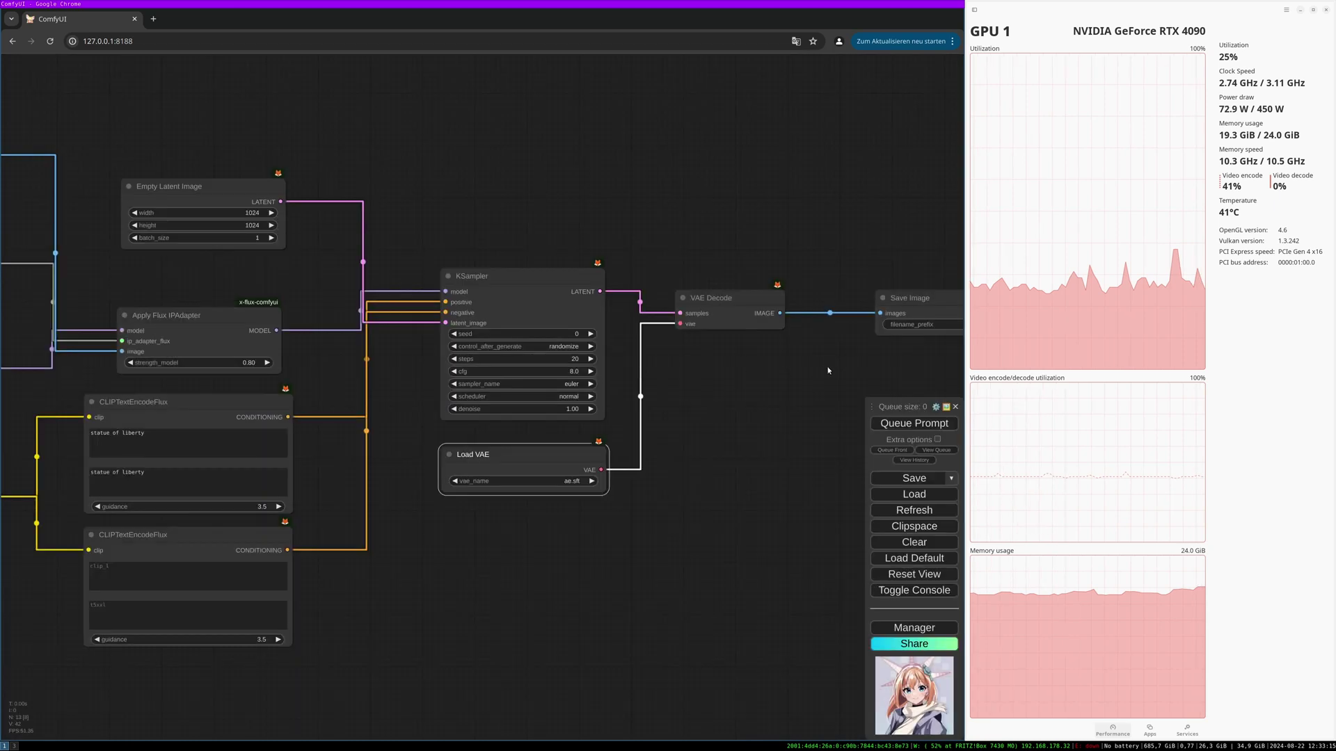
# Move the Save Image node closer to VAE Decode and slightly above it
pyautogui.moveTo(828, 364); pyautogui.dragTo(574, 323)
pyautogui.click(704, 261)
pyautogui.moveTo(704, 261); pyautogui.dragTo(654, 177)
pyautogui.scroll(-6, 777, 405)
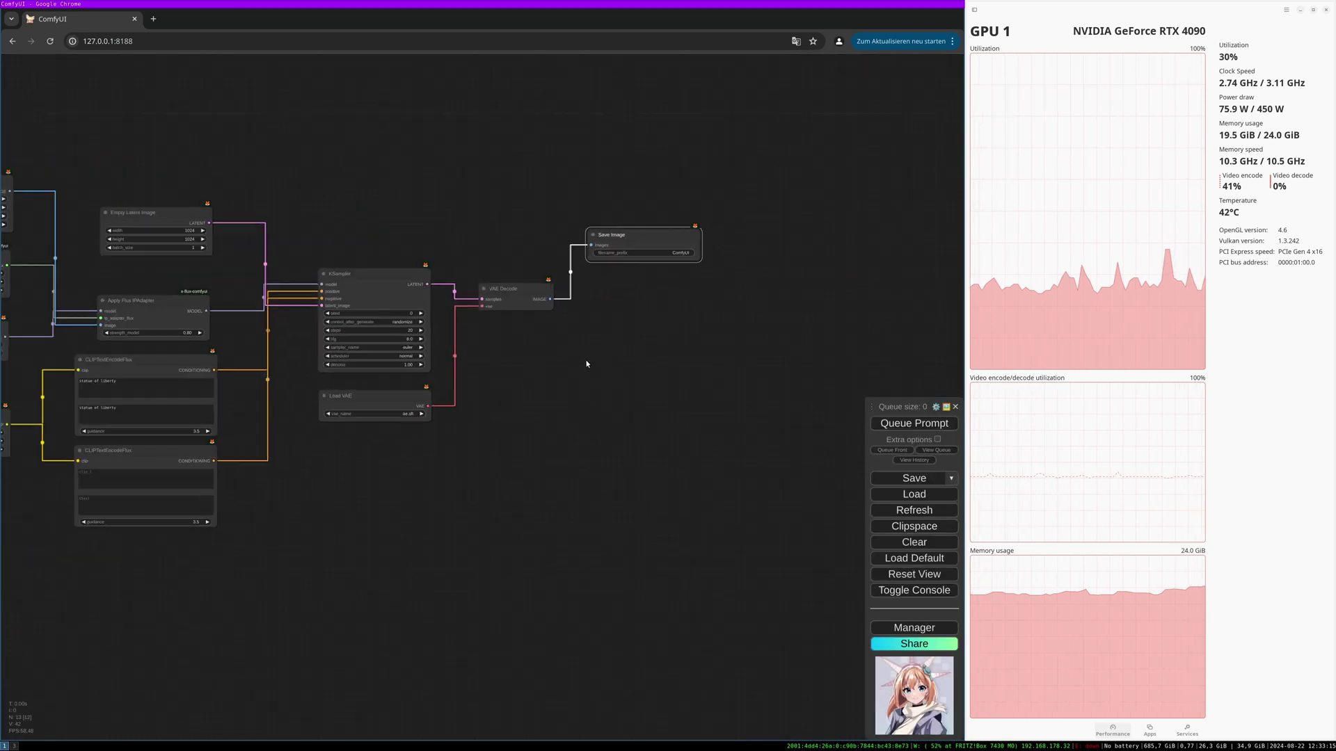
pyautogui.moveTo(777, 405); pyautogui.dragTo(781, 421)
pyautogui.moveTo(360, 589); pyautogui.dragTo(311, 609)
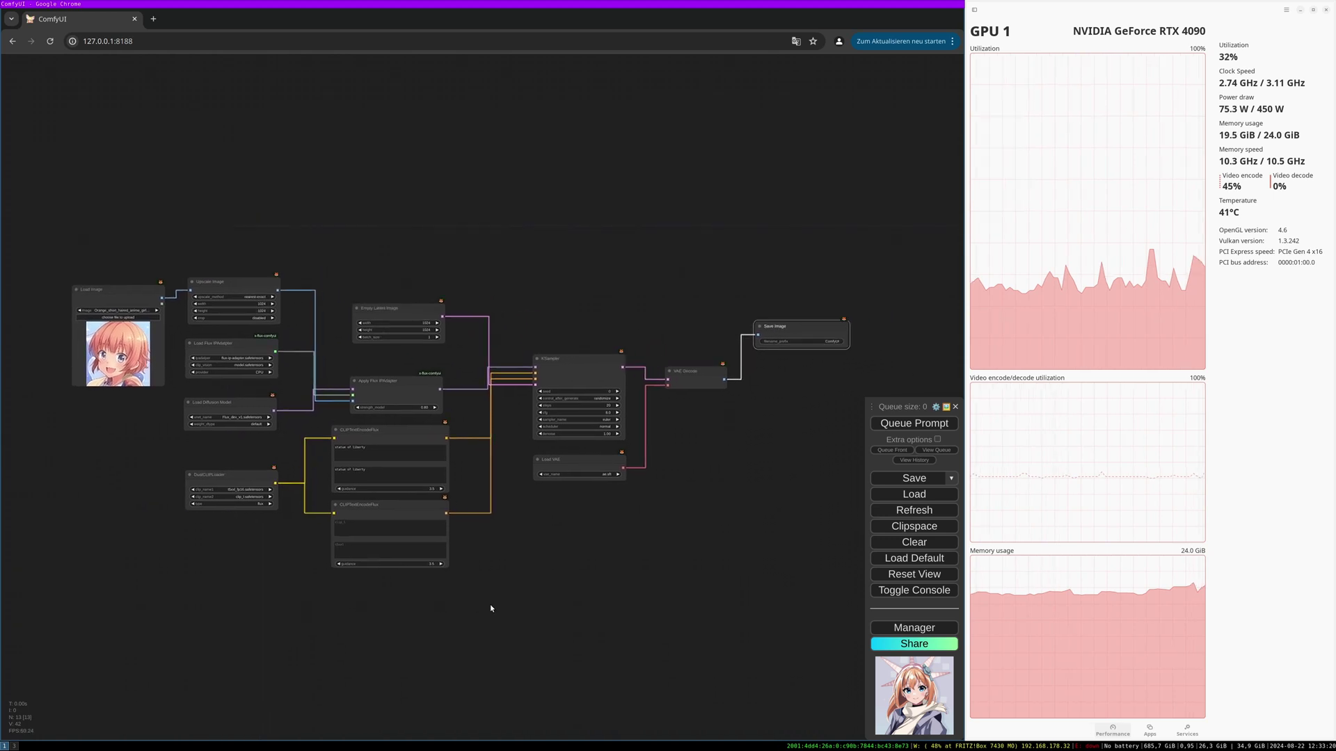
pyautogui.moveTo(490, 608); pyautogui.dragTo(501, 607)
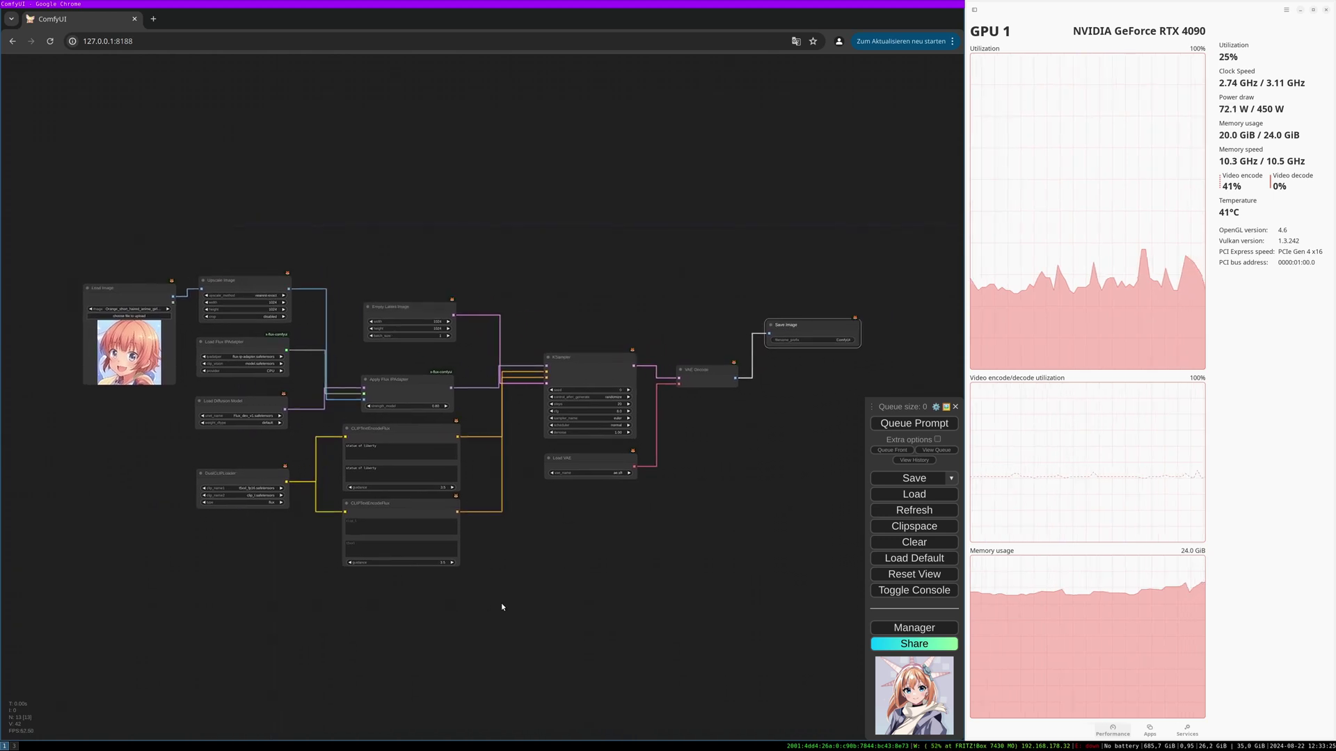
# Set the KSampler's steps to 35 and its cfg to 1.0
pyautogui.scroll(3, 646, 418)
pyautogui.scroll(3, 645, 418)
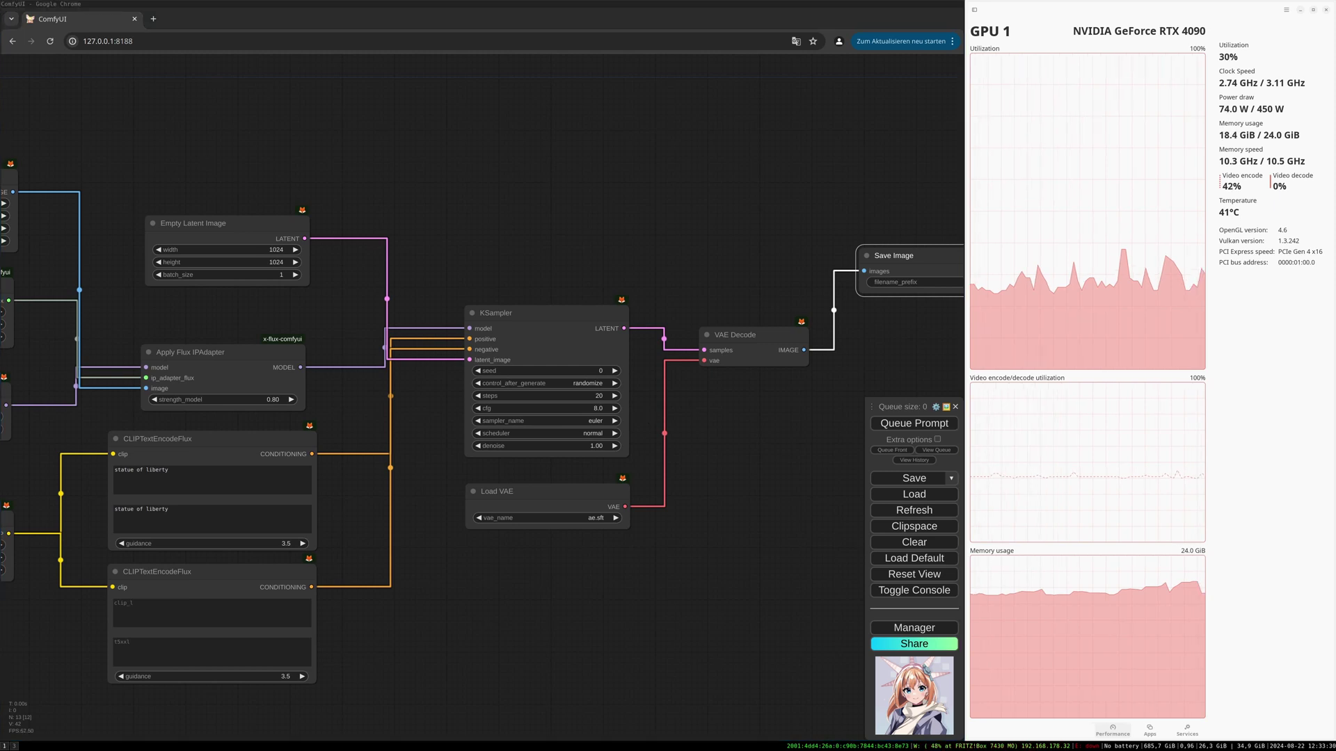
pyautogui.click(585, 395)
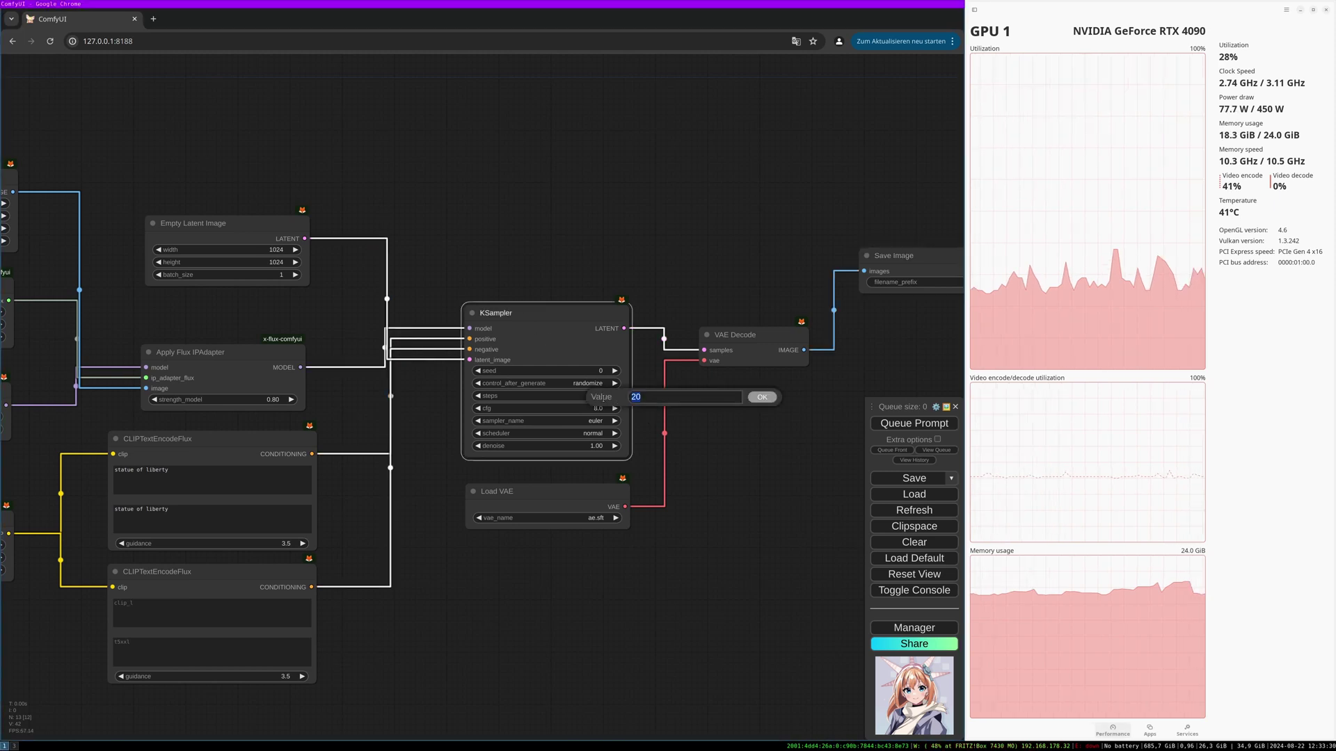
pyautogui.write('3.')
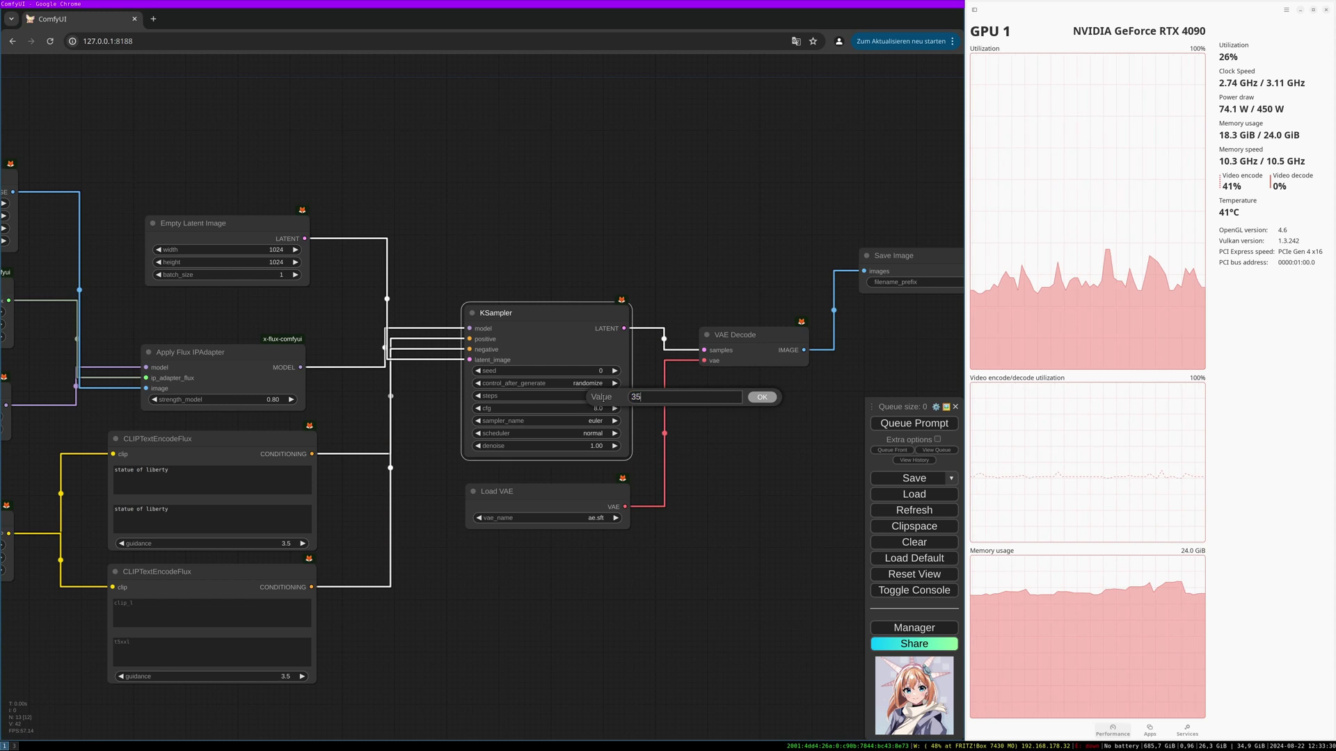
pyautogui.write('5')
pyautogui.press('Escape')
pyautogui.click(597, 408)
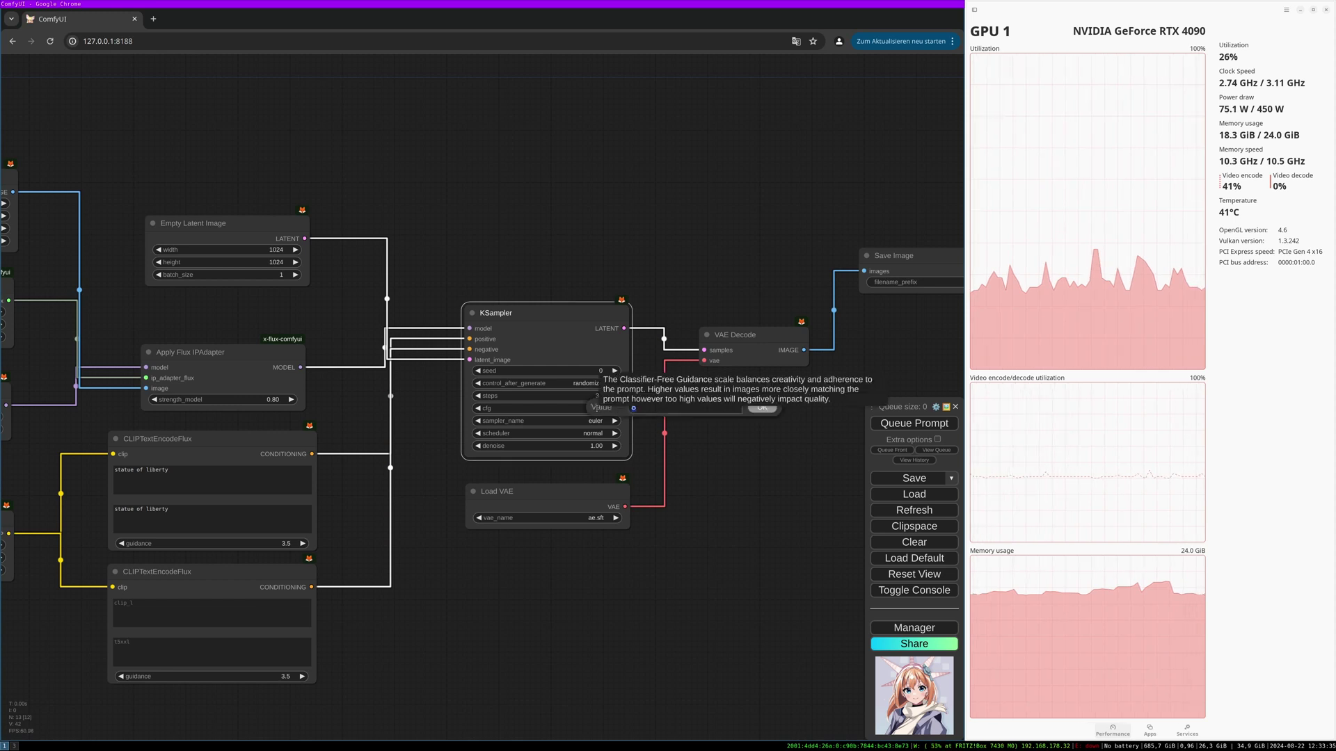
pyautogui.press('Escape')
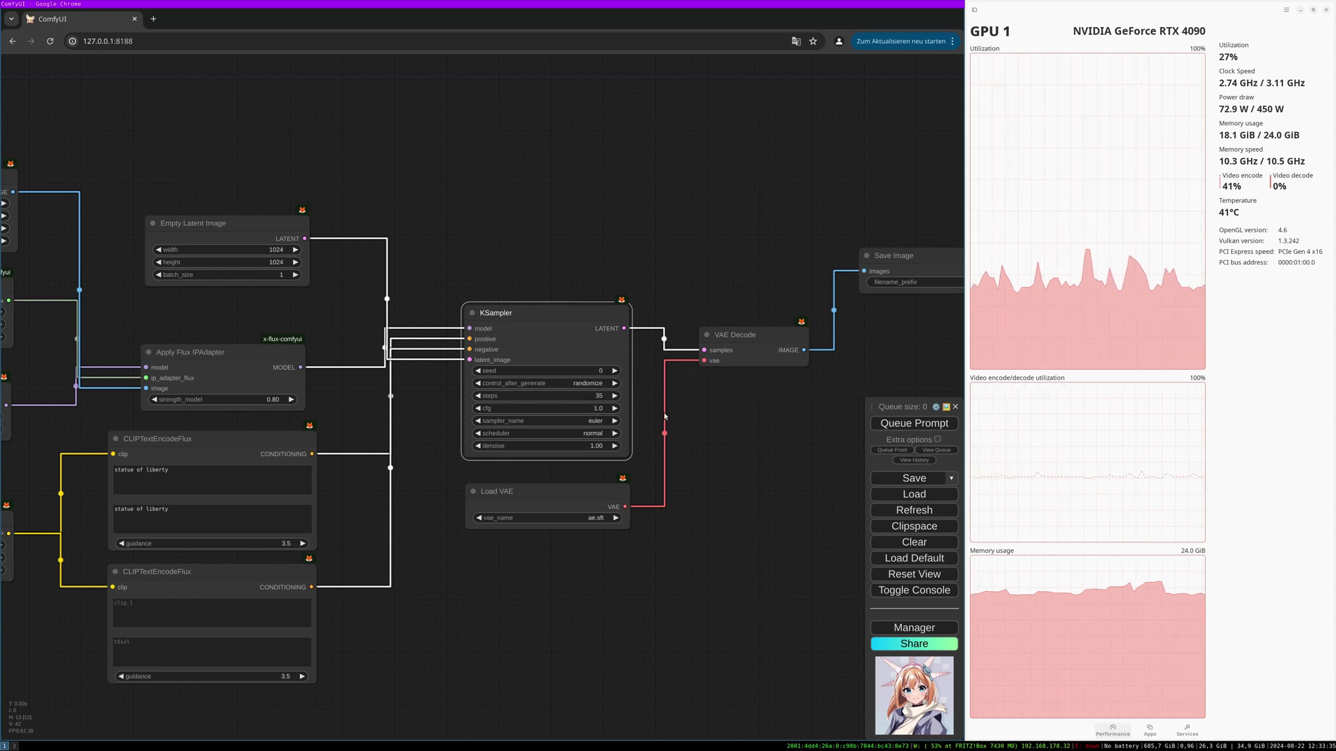
# Set the KSampler's scheduler to karras and nudge the Load VAE node slightly closer beneath it
pyautogui.click(602, 434)
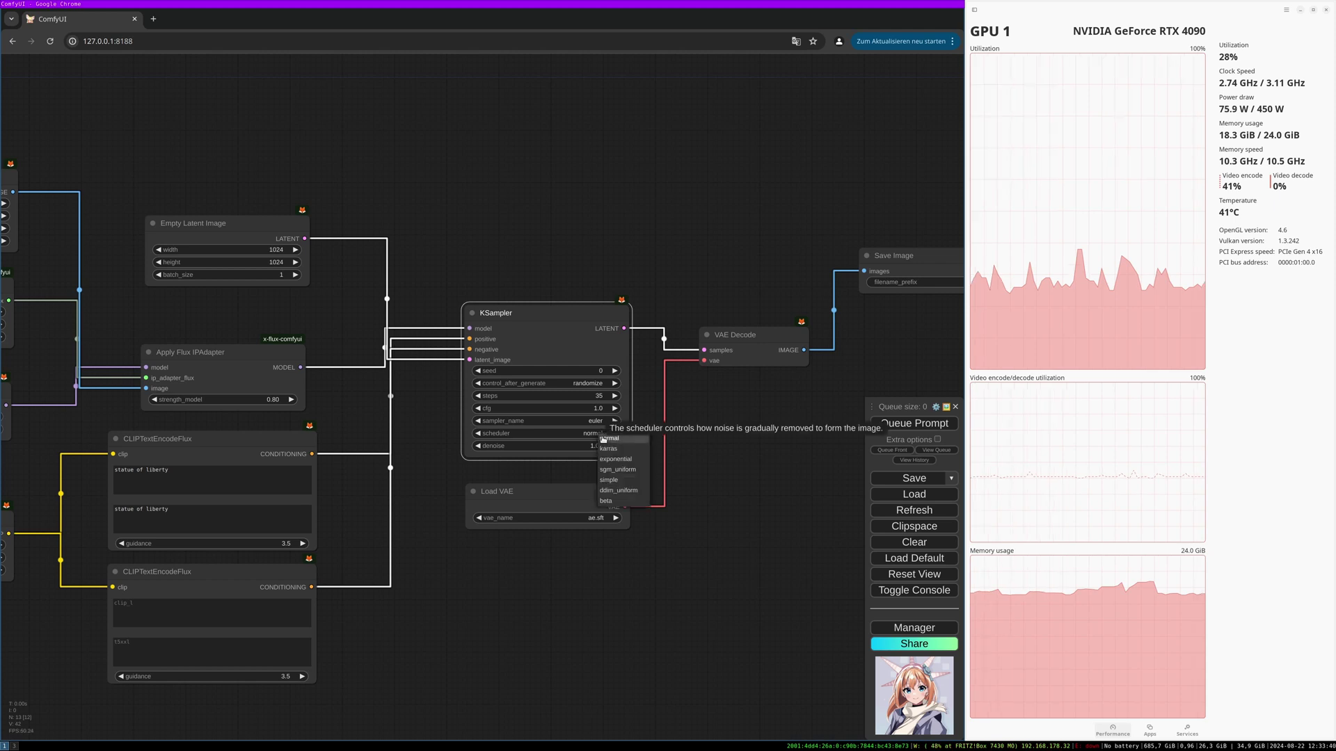
pyautogui.click(609, 449)
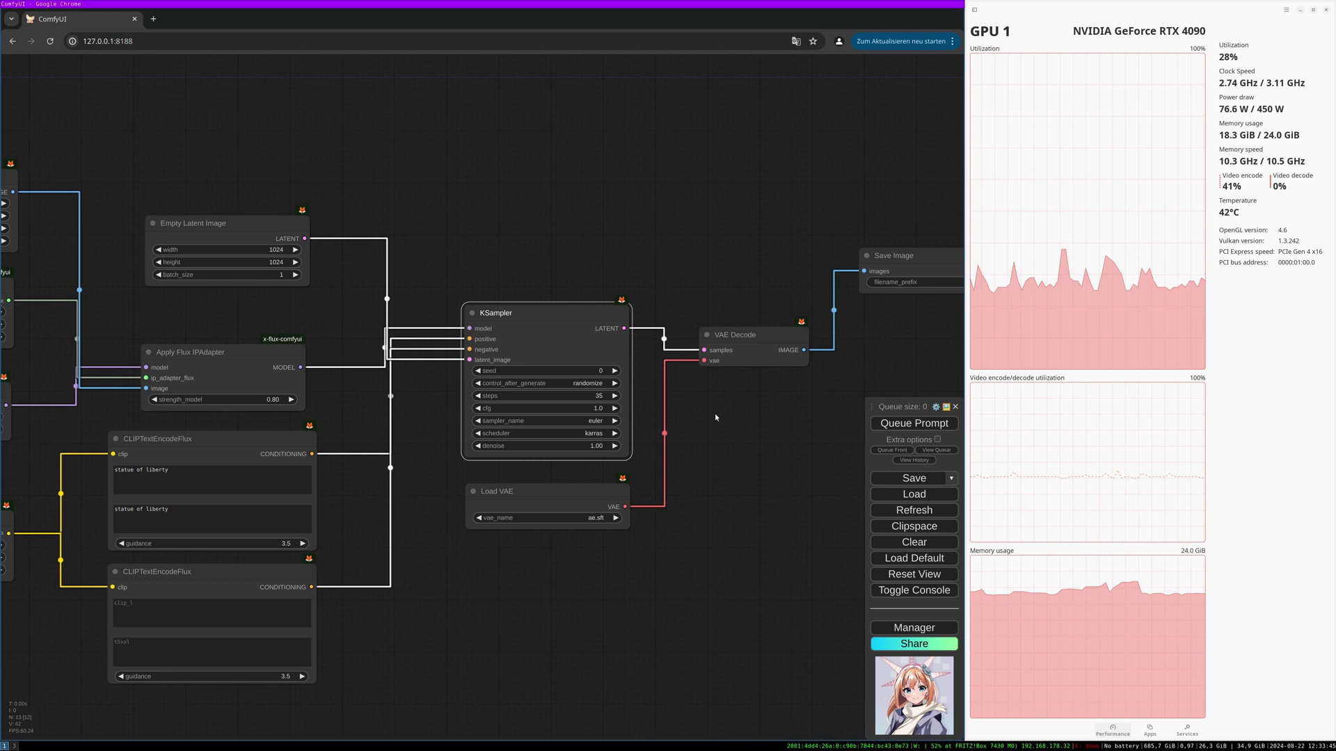
pyautogui.moveTo(617, 487); pyautogui.dragTo(613, 482)
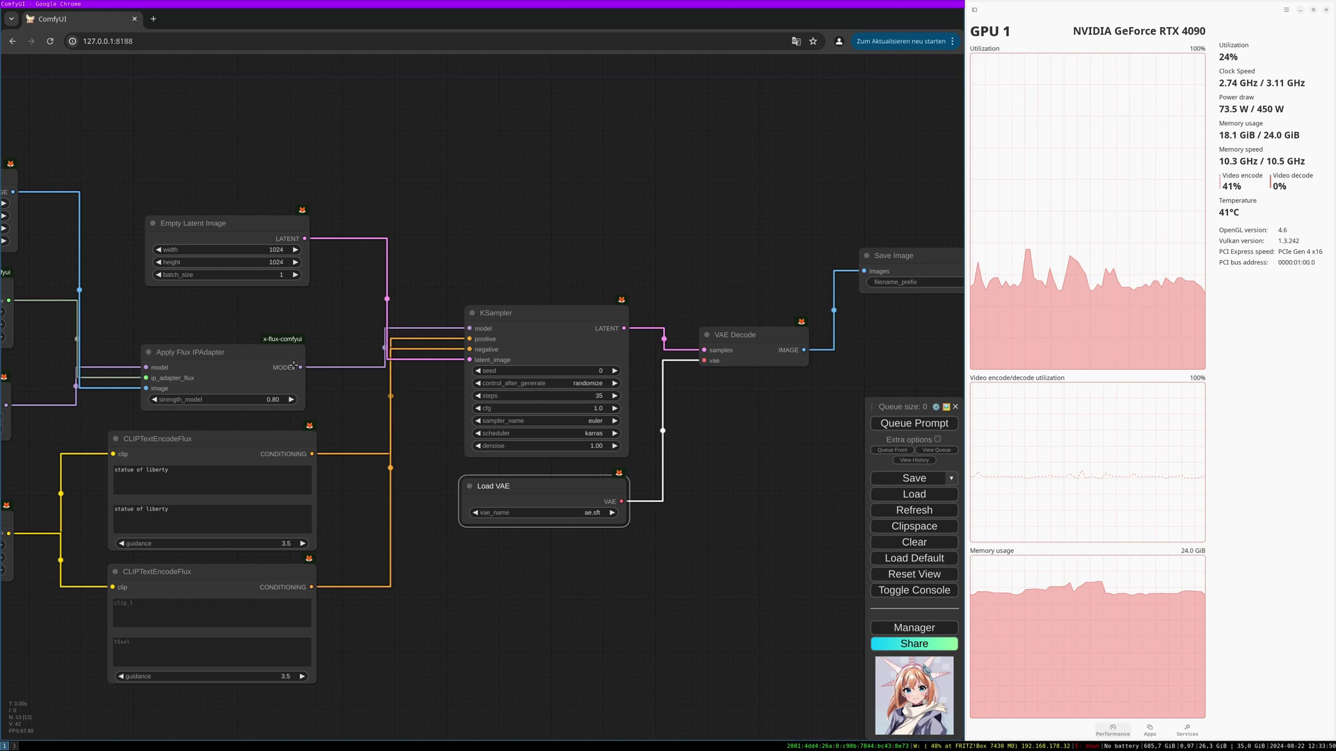
# Check the connected loader and adapter nodes and queue the prompt to generate the image
pyautogui.moveTo(242, 384); pyautogui.dragTo(351, 349)
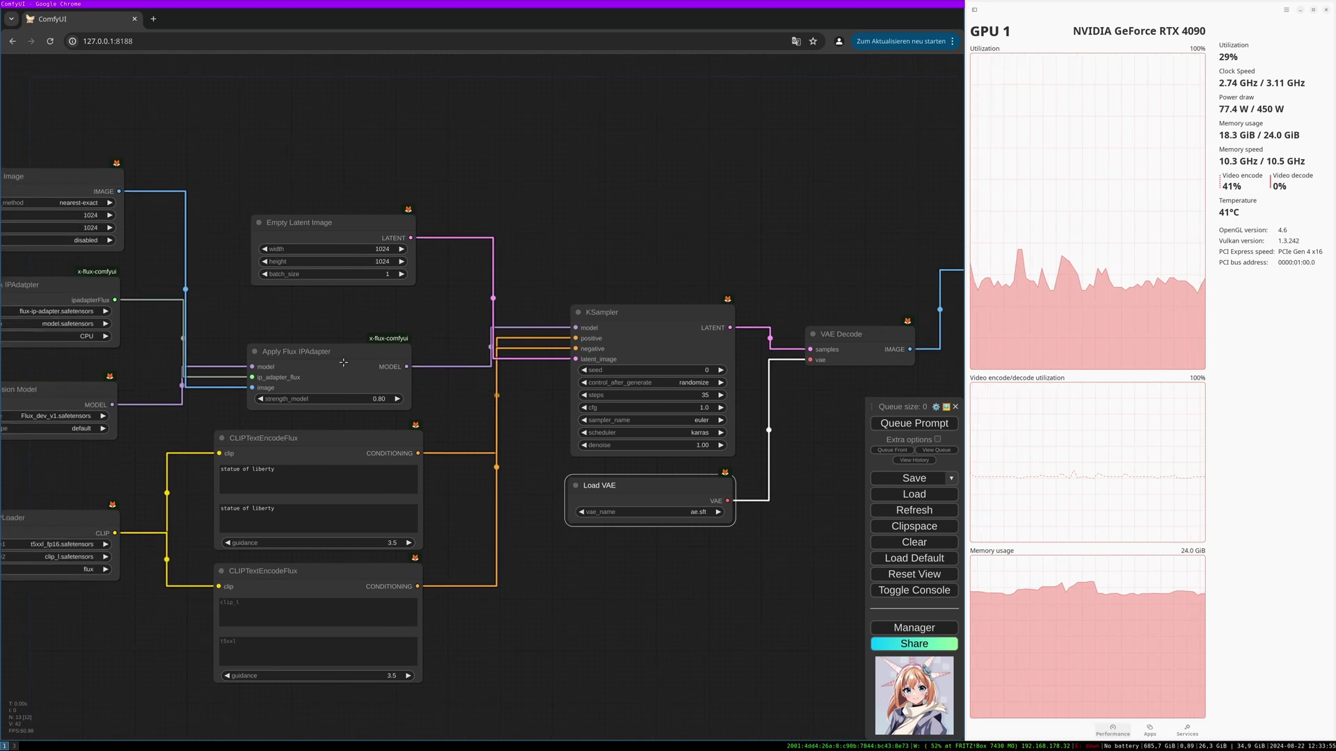
pyautogui.moveTo(457, 398); pyautogui.dragTo(663, 353)
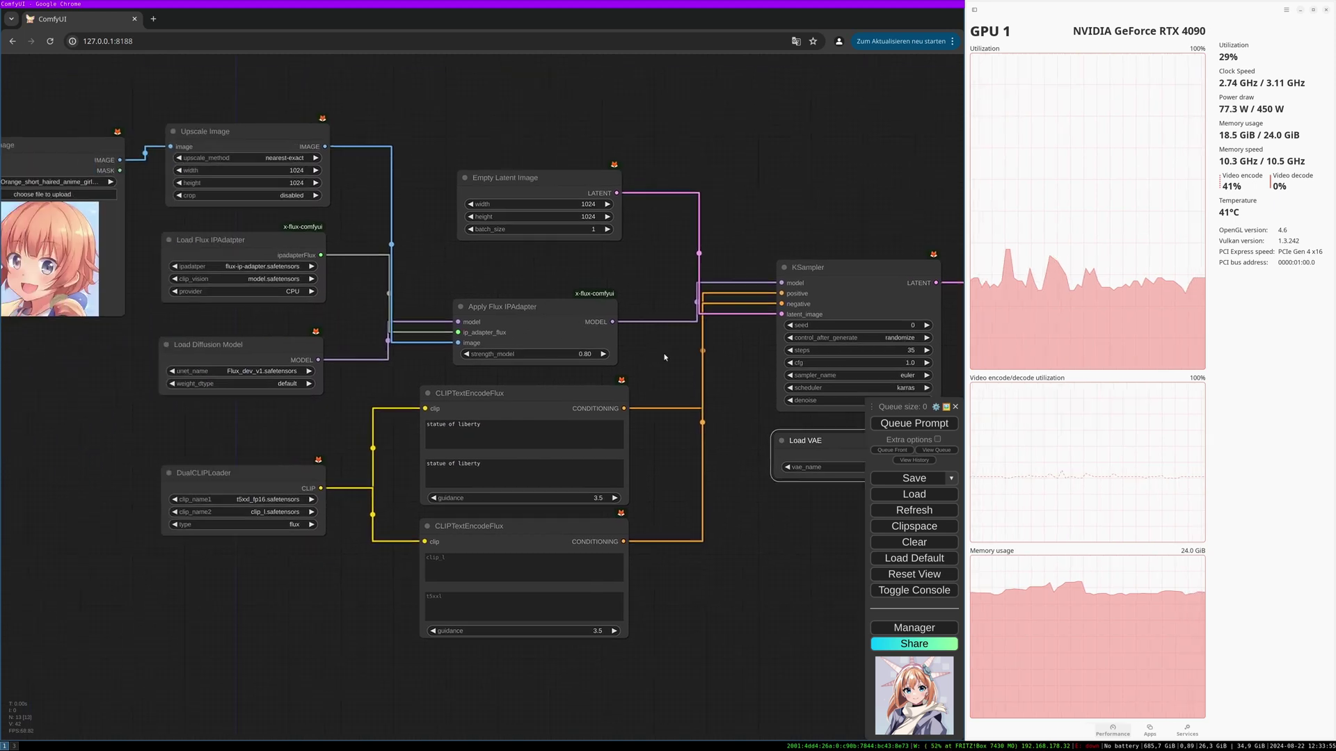
pyautogui.click(299, 249)
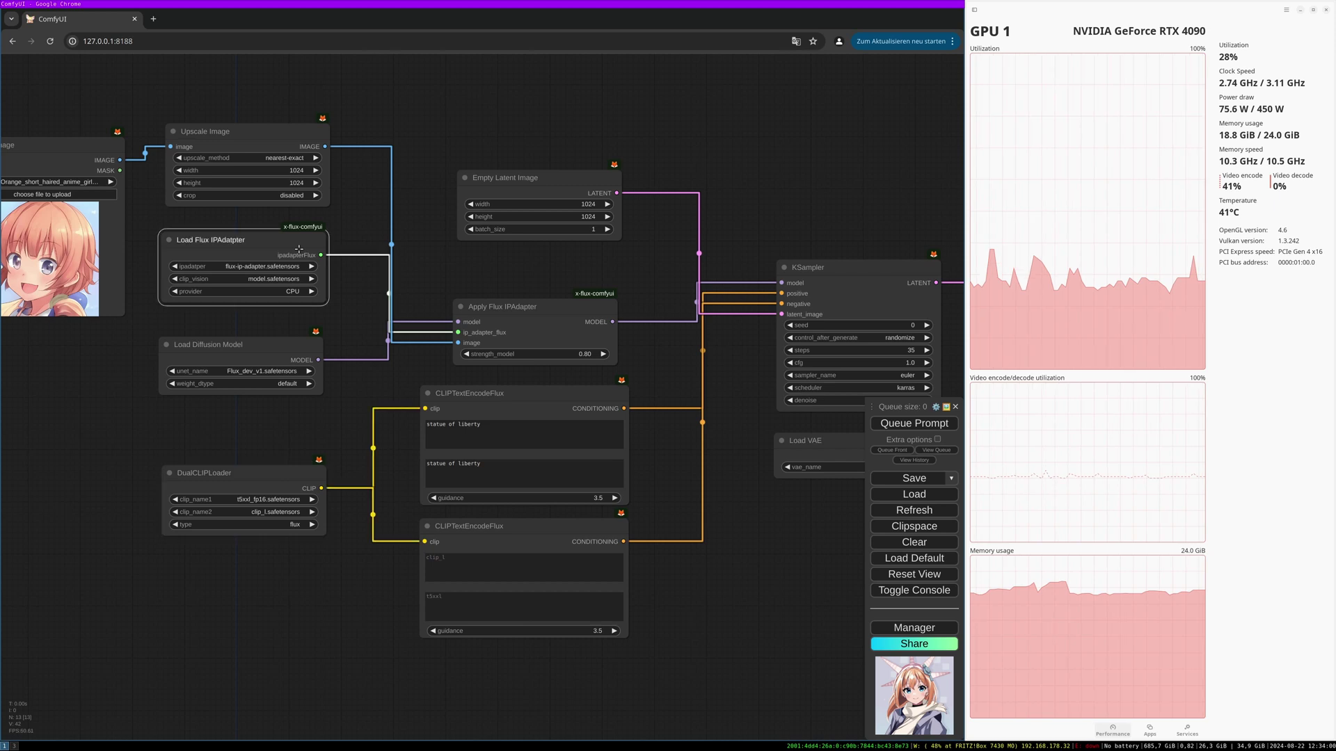
pyautogui.moveTo(348, 303); pyautogui.dragTo(327, 327)
pyautogui.scroll(-2, 327, 327)
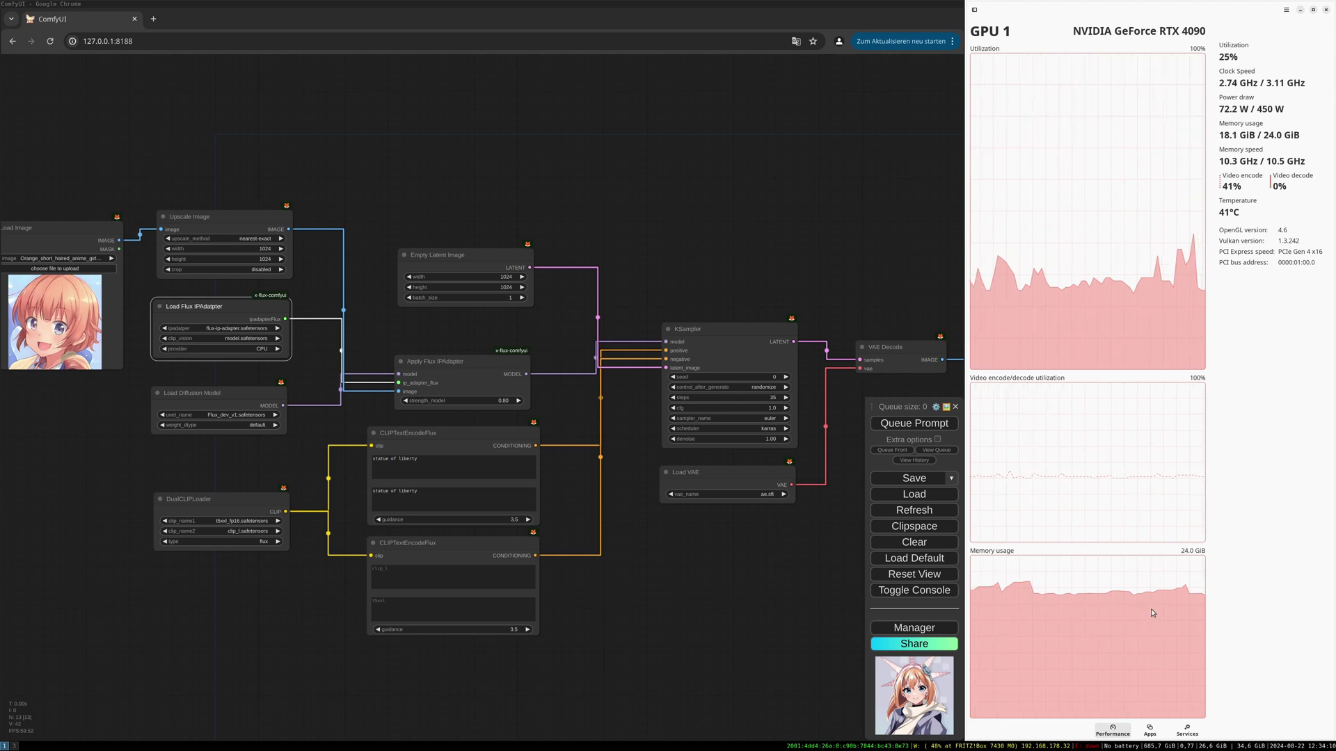
pyautogui.click(932, 424)
pyautogui.moveTo(785, 562); pyautogui.dragTo(729, 558)
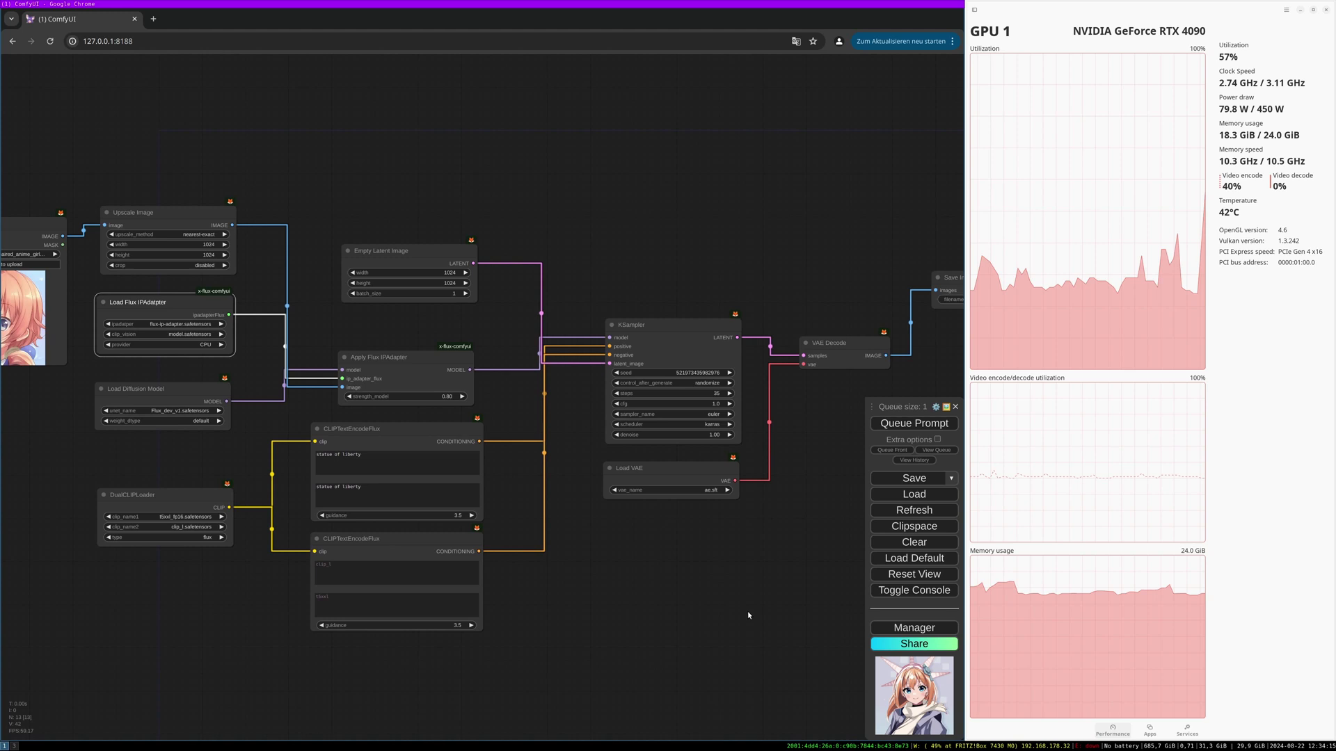
pyautogui.scroll(-1, 747, 621)
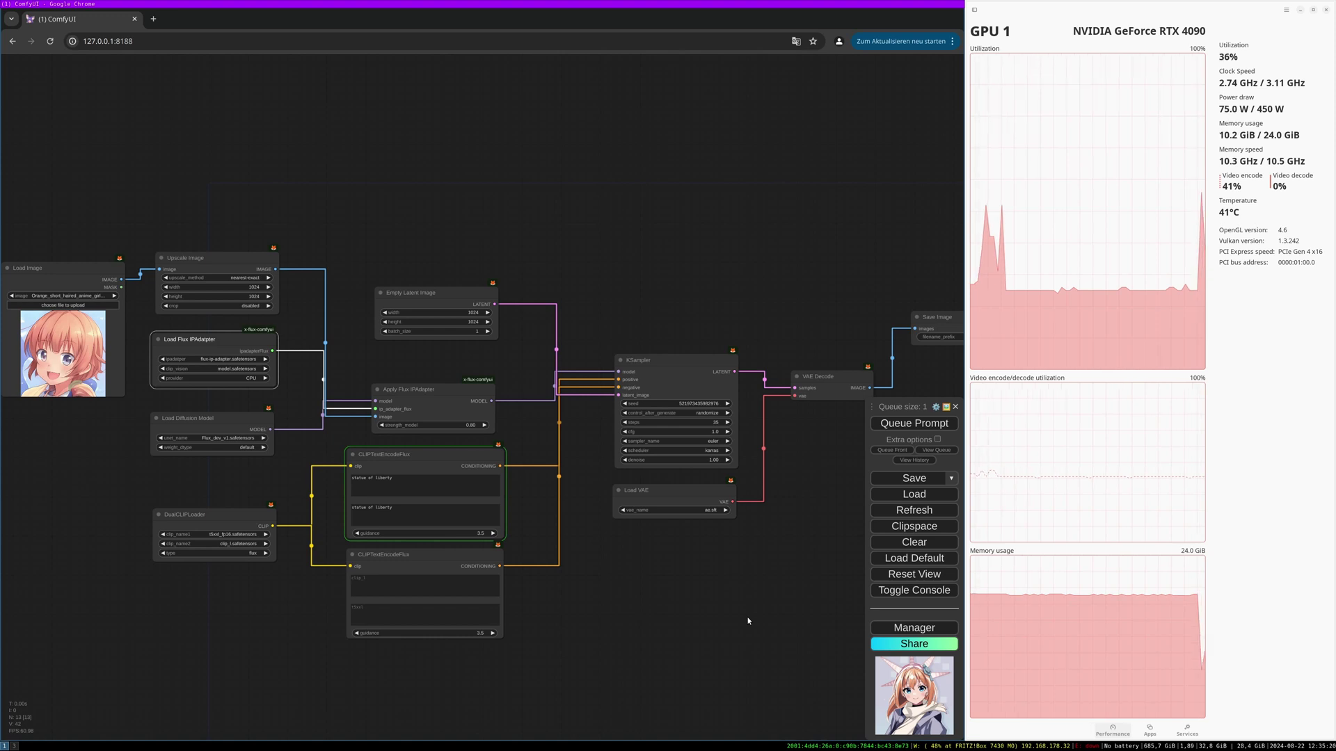
# Enlarge the Save Image node to show a bigger preview of the generated picture
pyautogui.moveTo(747, 621); pyautogui.dragTo(263, 597)
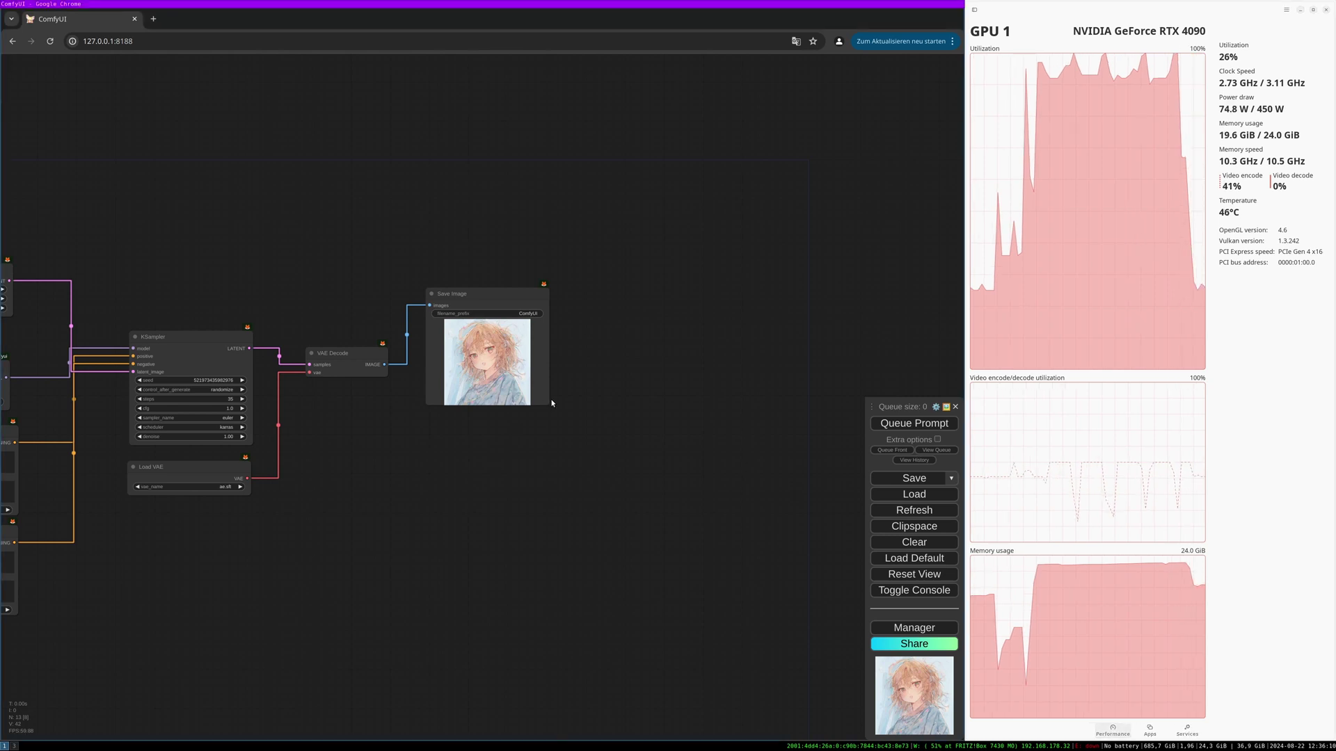
pyautogui.moveTo(549, 402); pyautogui.dragTo(681, 581)
pyautogui.moveTo(318, 645); pyautogui.dragTo(413, 588)
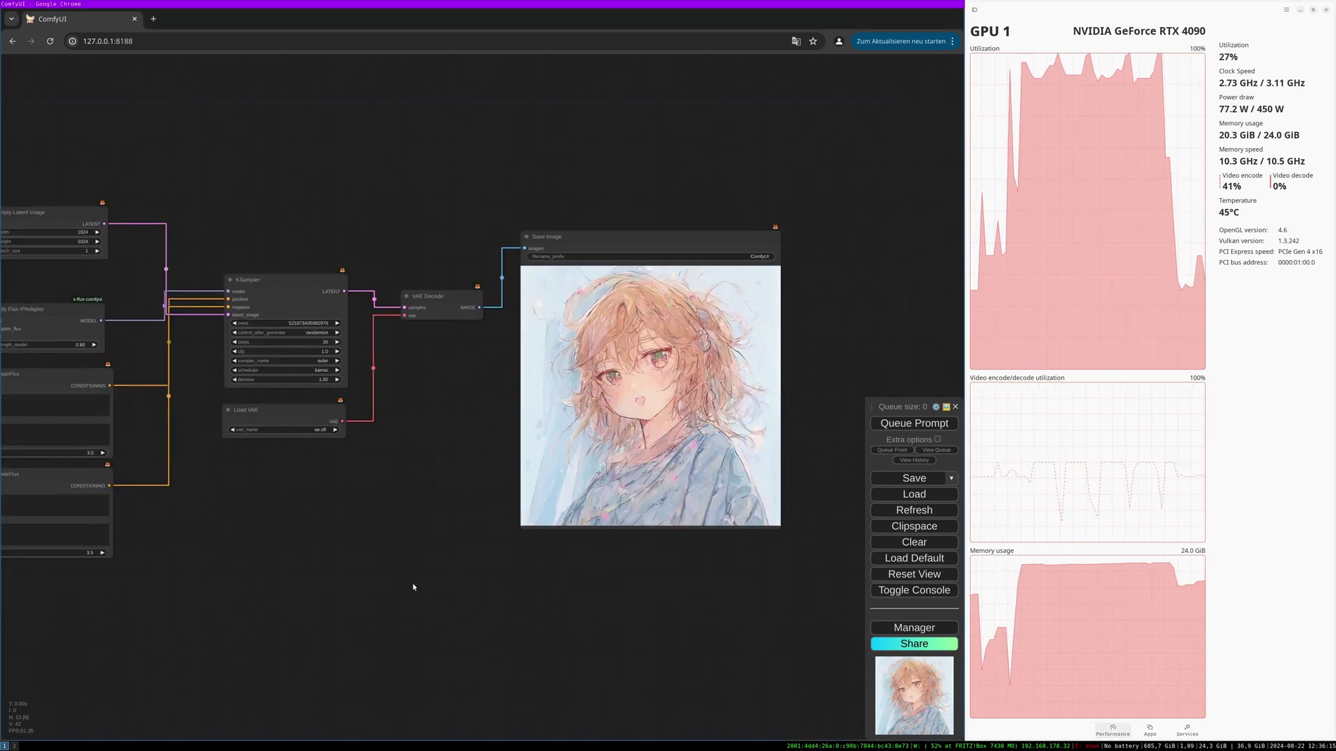
# Set the Apply Flux IPAdapter node's strength_model to 0.6
pyautogui.hscroll(-5, 438, 549)
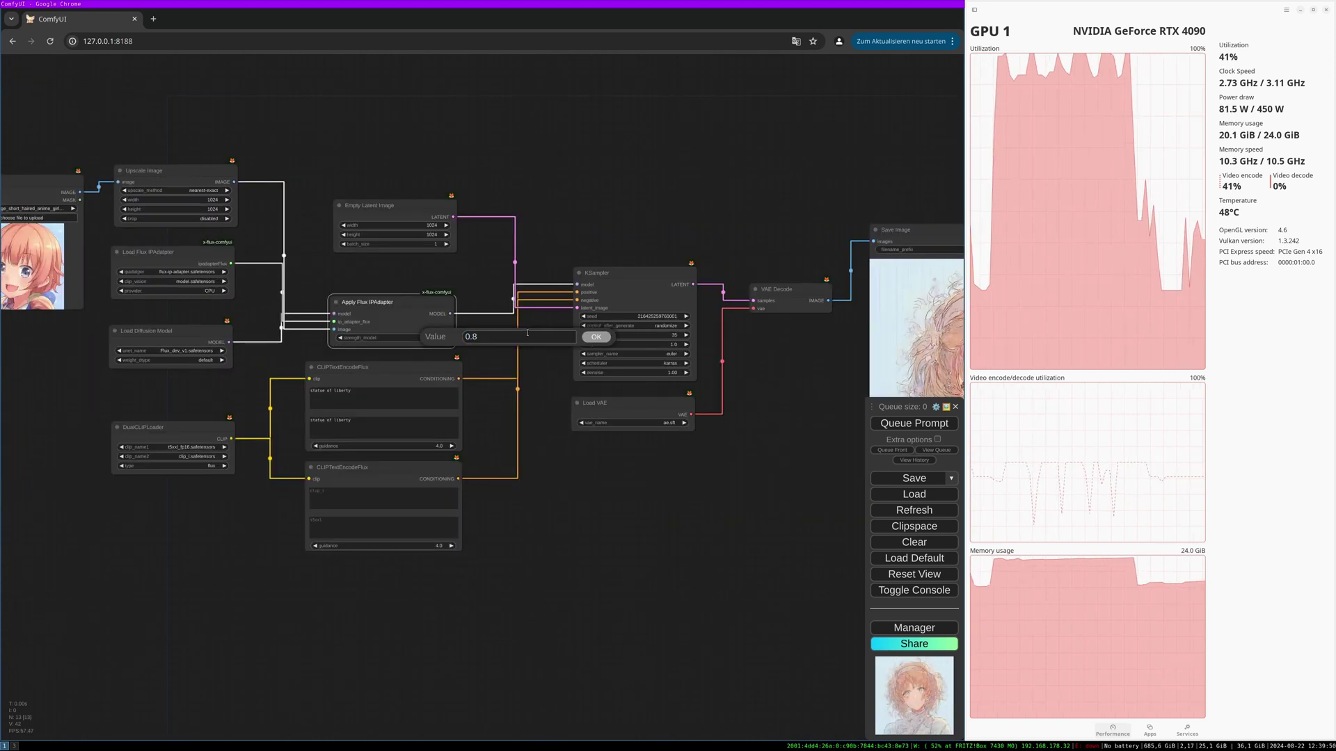
pyautogui.write('6')
pyautogui.press('Return')
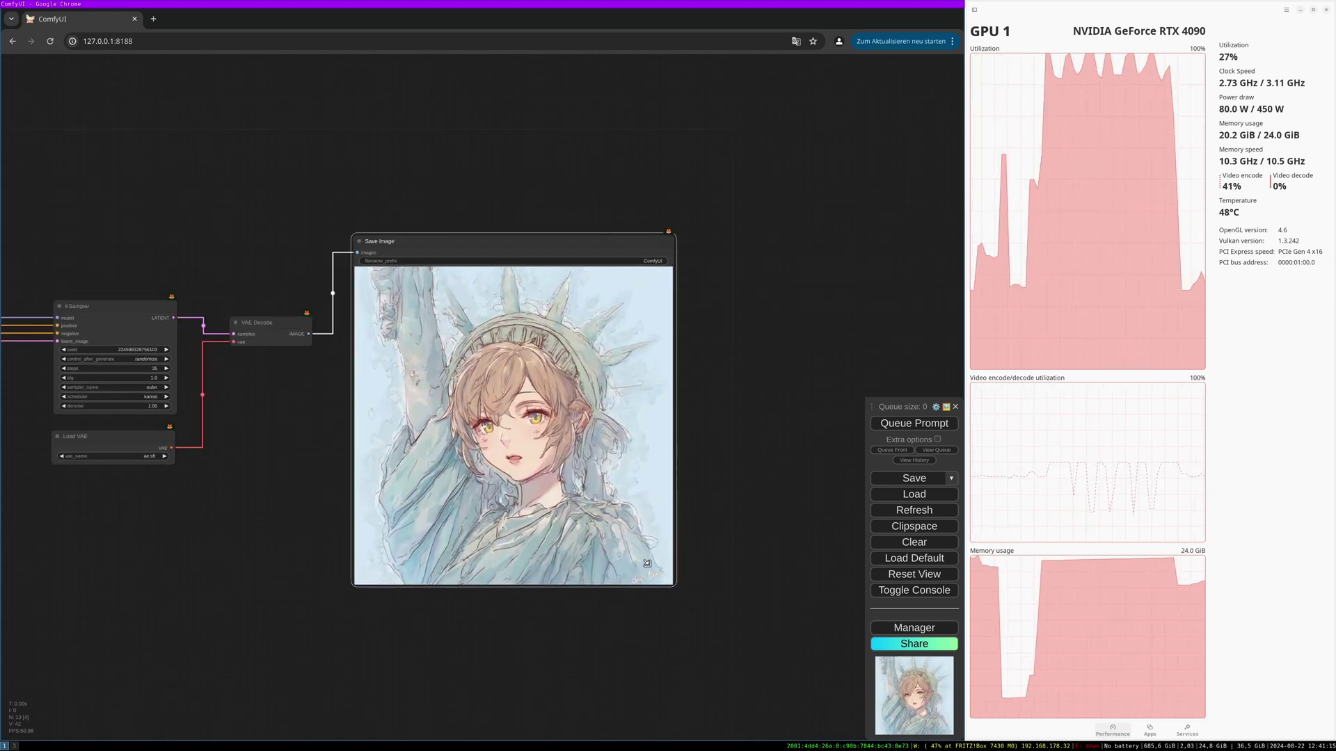
# Move the DualCLIPLoader node up, closer to the Load Diffusion Model node
pyautogui.moveTo(199, 525); pyautogui.dragTo(525, 531)
pyautogui.scroll(-2, 308, 545)
pyautogui.moveTo(313, 487); pyautogui.dragTo(515, 521)
pyautogui.scroll(4, 232, 445)
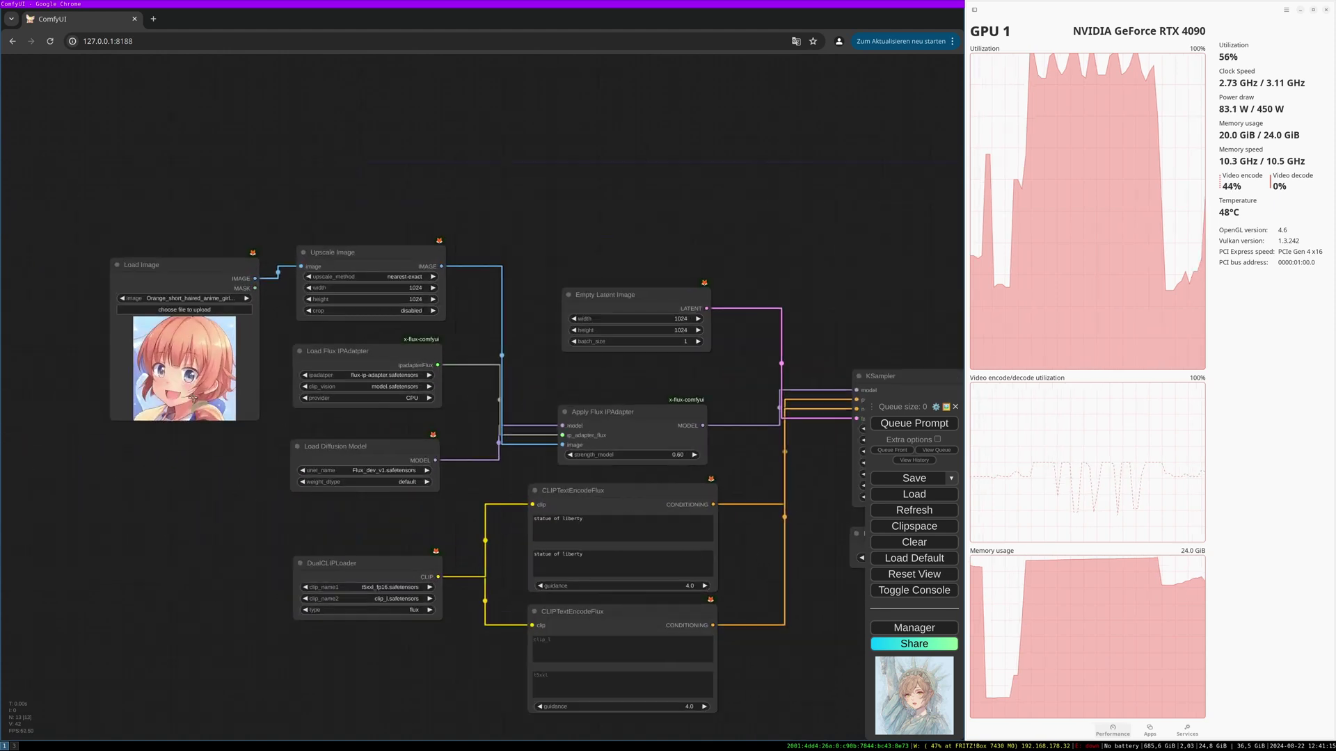
pyautogui.moveTo(232, 444); pyautogui.dragTo(224, 418)
pyautogui.moveTo(462, 546); pyautogui.dragTo(406, 512)
pyautogui.scroll(-4, 419, 532)
pyautogui.moveTo(414, 625); pyautogui.dragTo(358, 626)
pyautogui.scroll(-3, 358, 626)
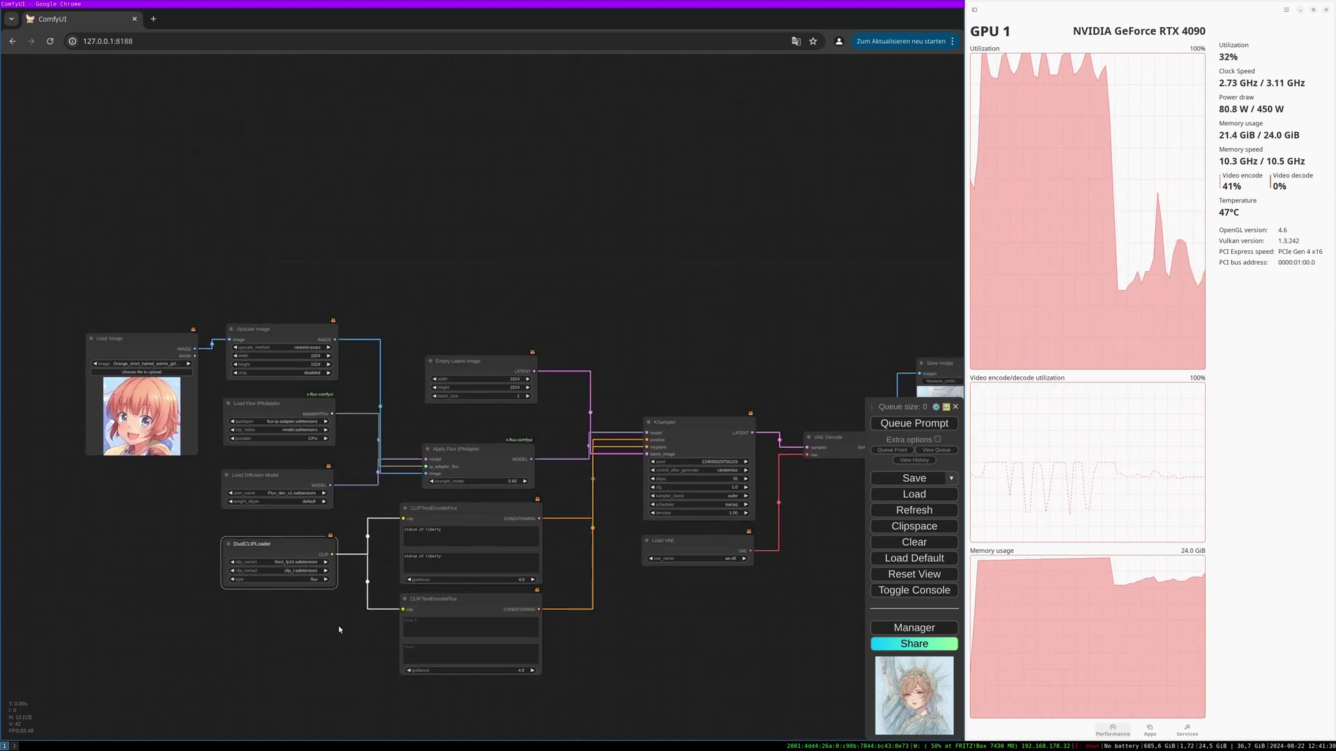
# Move Apply Flux IPAdapter slightly up and Empty Latent Image slightly down so the two nodes sit closer together
pyautogui.scroll(2, 557, 636)
pyautogui.scroll(-4, 557, 636)
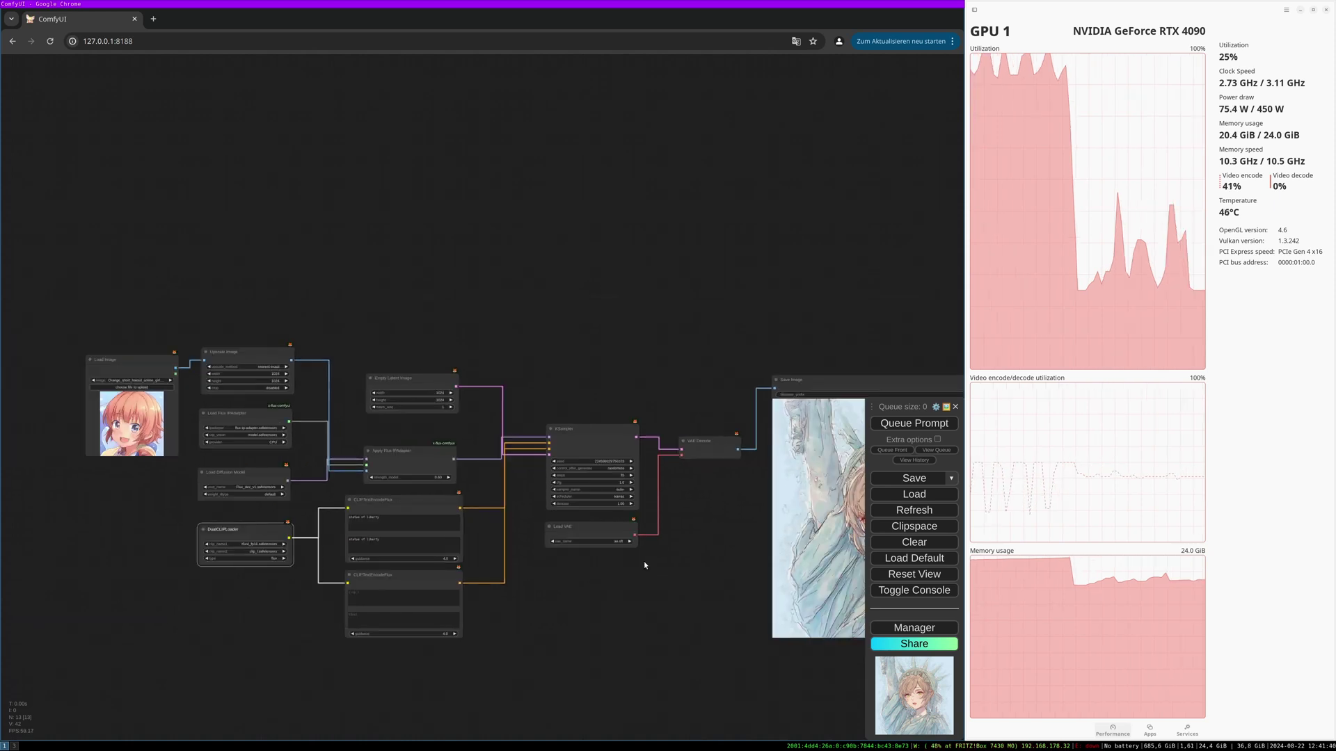
pyautogui.scroll(2, 626, 605)
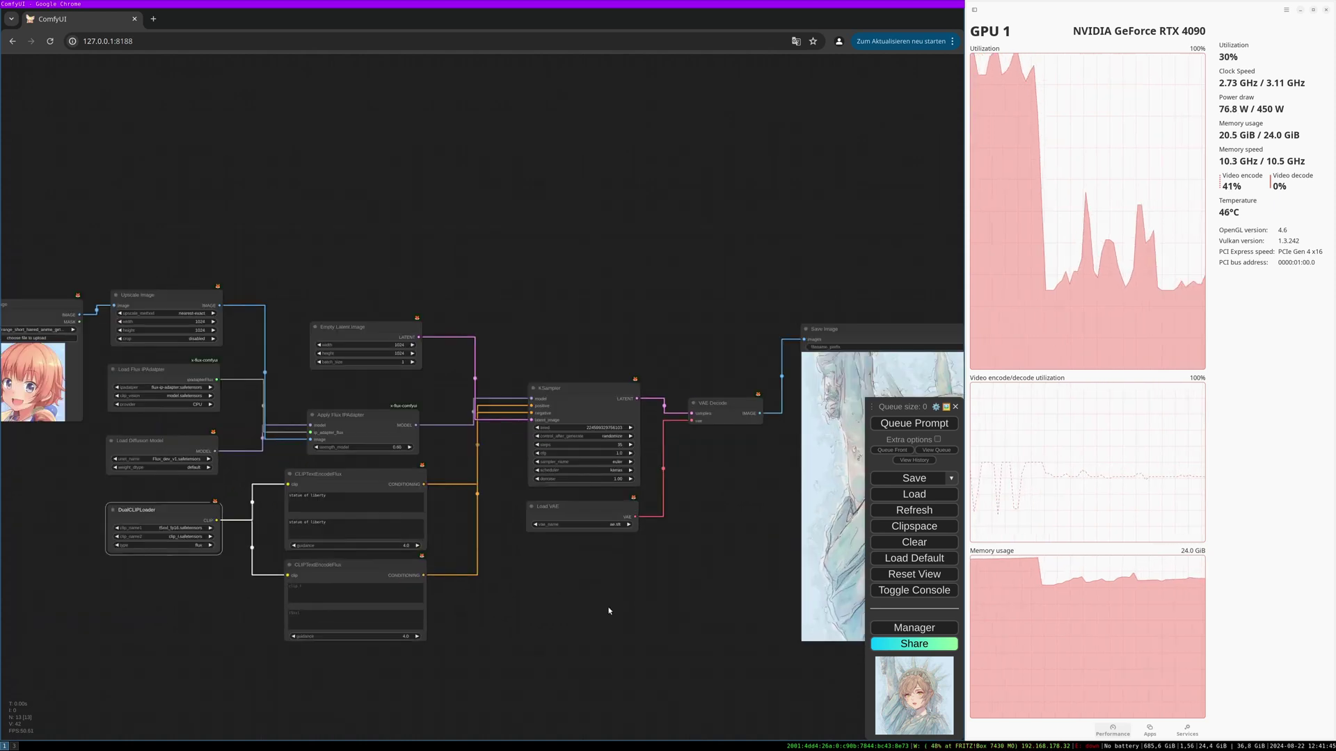
pyautogui.moveTo(603, 619); pyautogui.dragTo(645, 610)
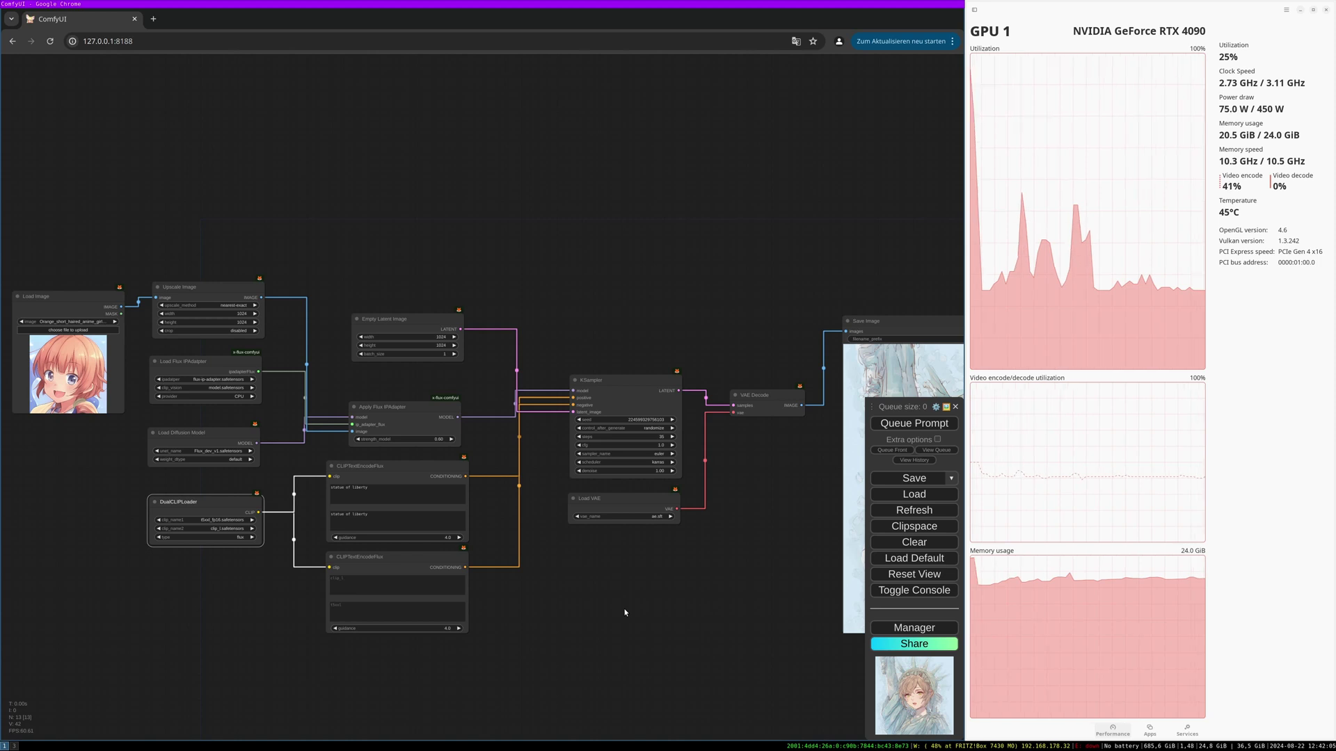
pyautogui.moveTo(396, 407); pyautogui.dragTo(403, 403)
pyautogui.moveTo(427, 324); pyautogui.dragTo(432, 338)
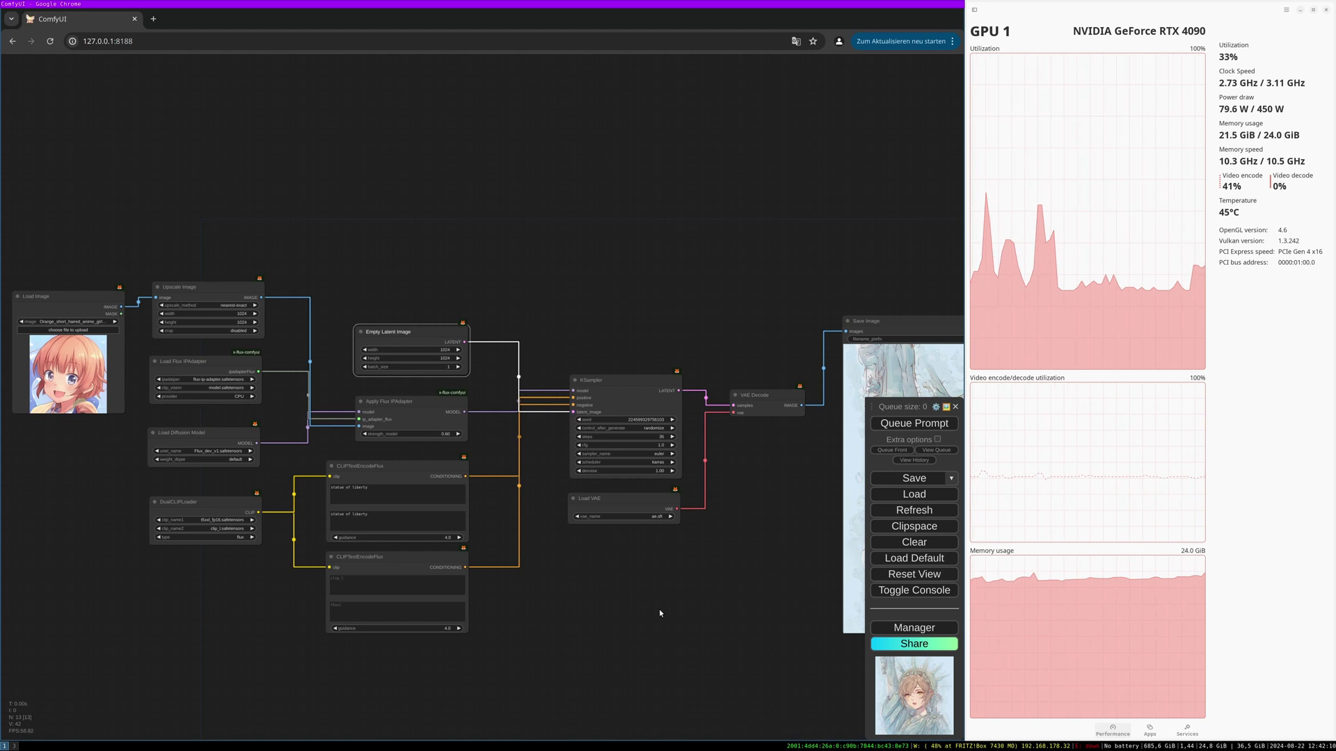
# Move the KSampler, VAE Decode and Load VAE nodes up, level with the Empty Latent Image and Save Image nodes
pyautogui.moveTo(636, 388); pyautogui.dragTo(644, 329)
pyautogui.moveTo(757, 395); pyautogui.dragTo(760, 343)
pyautogui.moveTo(592, 498); pyautogui.dragTo(600, 444)
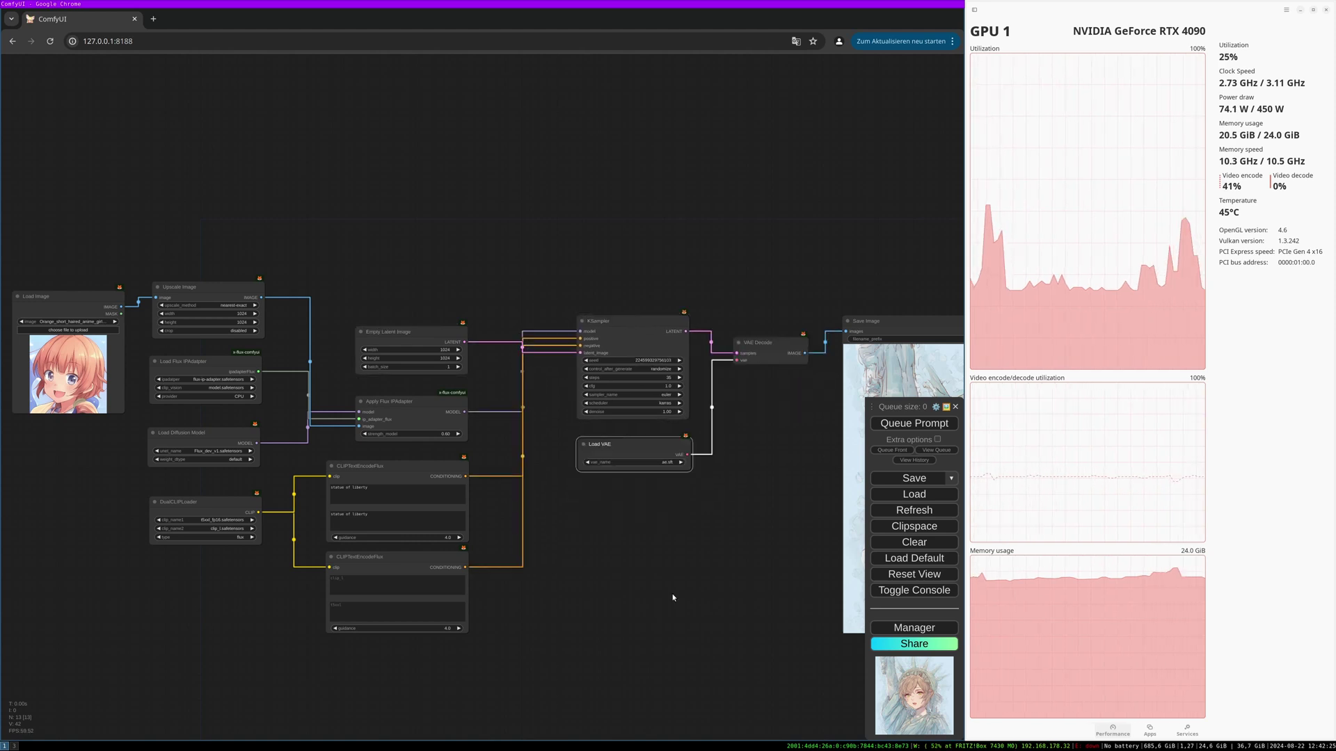